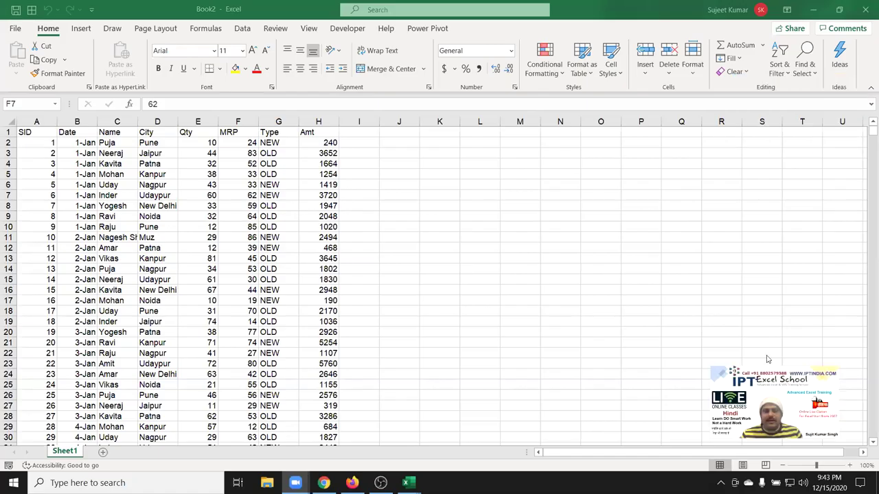
# Inspect the data table from A2, checking the first record's values and the Amt formula in H2.
pyautogui.click(46, 151)
pyautogui.moveTo(41, 125); pyautogui.dragTo(312, 131)
pyautogui.click(47, 141)
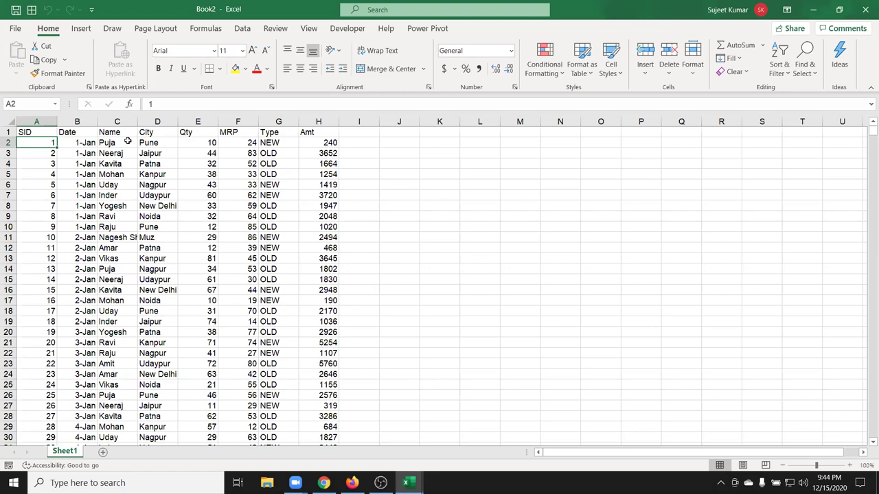
pyautogui.press('Right')
pyautogui.press('Right')
pyautogui.press('Right')
pyautogui.press('Right')
pyautogui.press('Right')
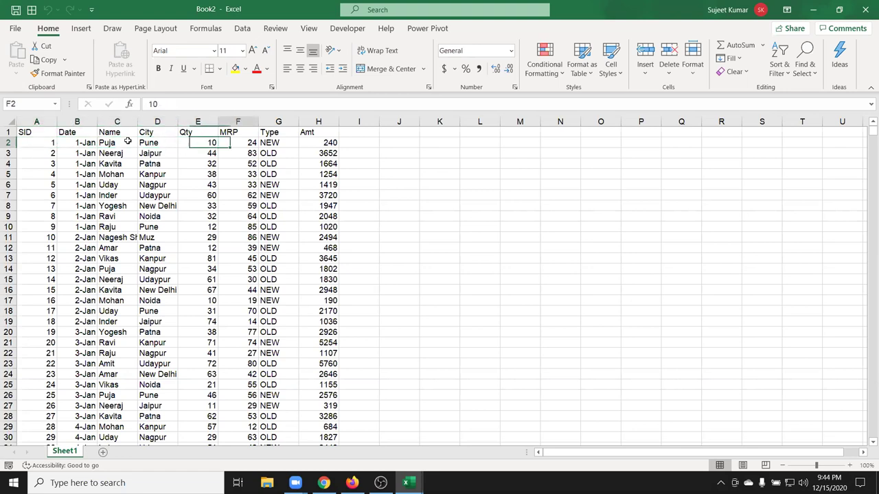
pyautogui.press('Right')
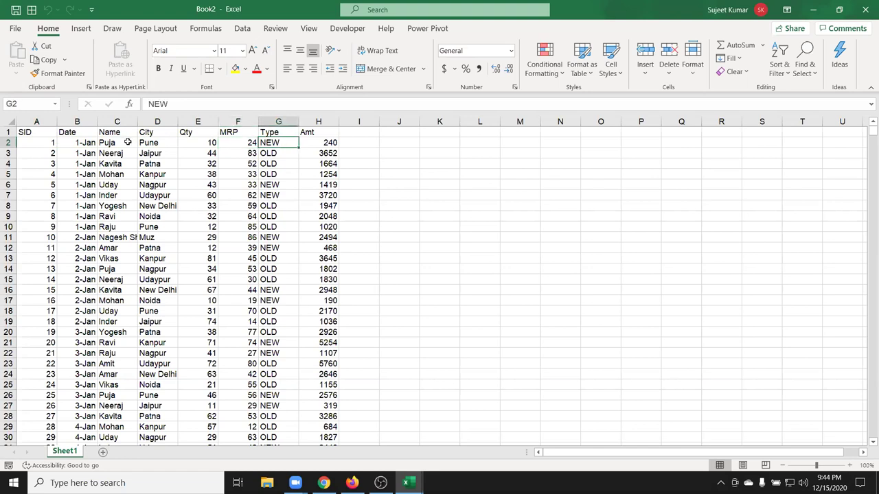
pyautogui.press('Left')
pyautogui.press('Right')
pyautogui.press('Right')
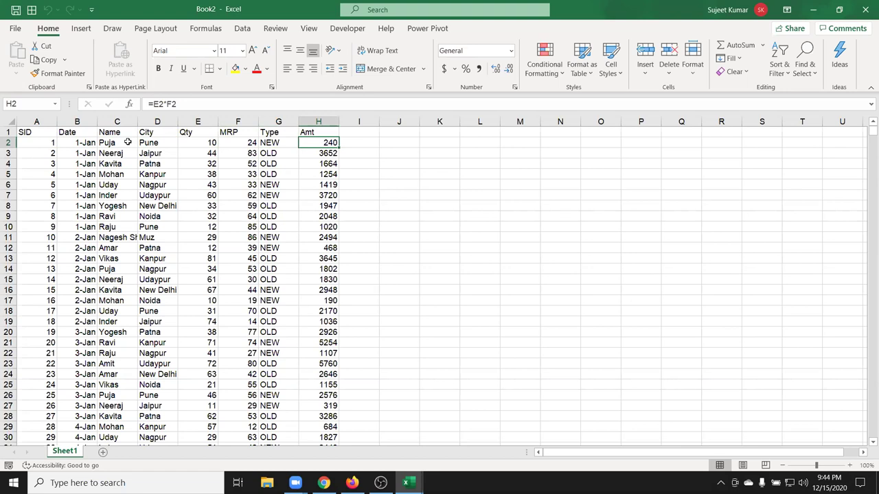
# Review the header row across Qty and MRP, then move down the MRP column.
pyautogui.press('Up')
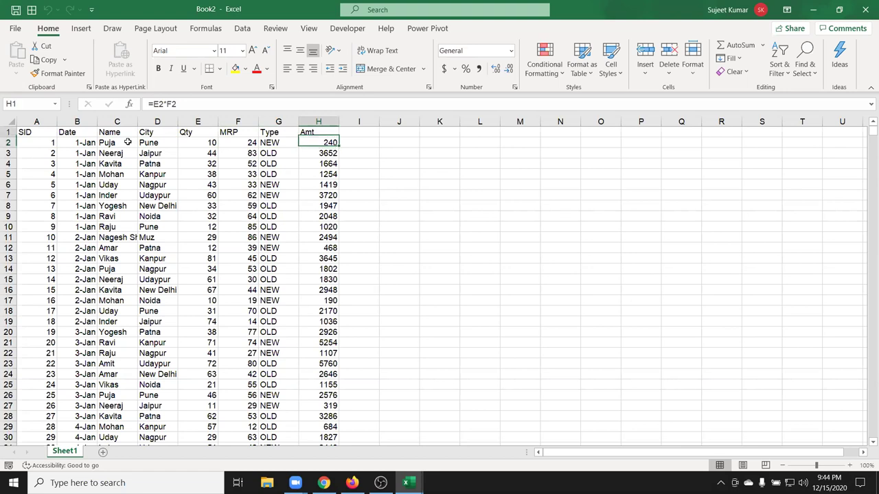
pyautogui.press('Left')
pyautogui.press('Left')
pyautogui.press('Left')
pyautogui.press('Left')
pyautogui.press('Left')
pyautogui.press('Left')
pyautogui.press('Right')
pyautogui.press('Right')
pyautogui.press('Right')
pyautogui.press('Right')
pyautogui.press('Right')
pyautogui.press('Right')
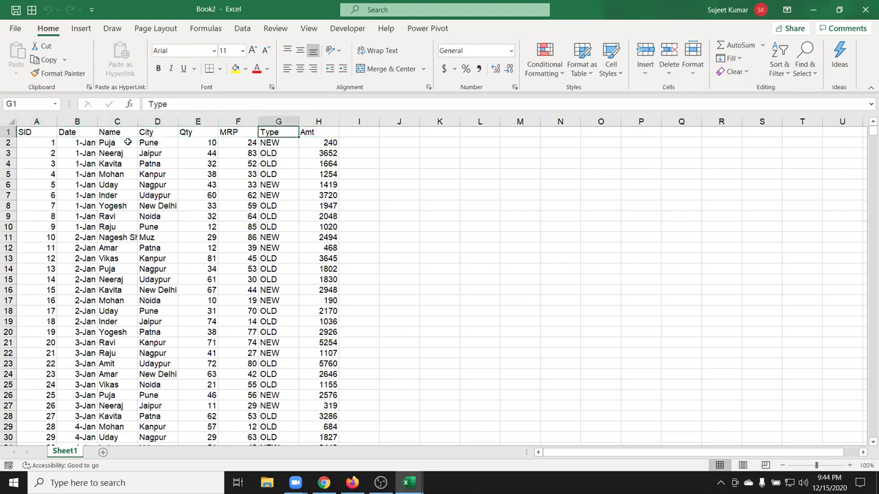
pyautogui.press('Right')
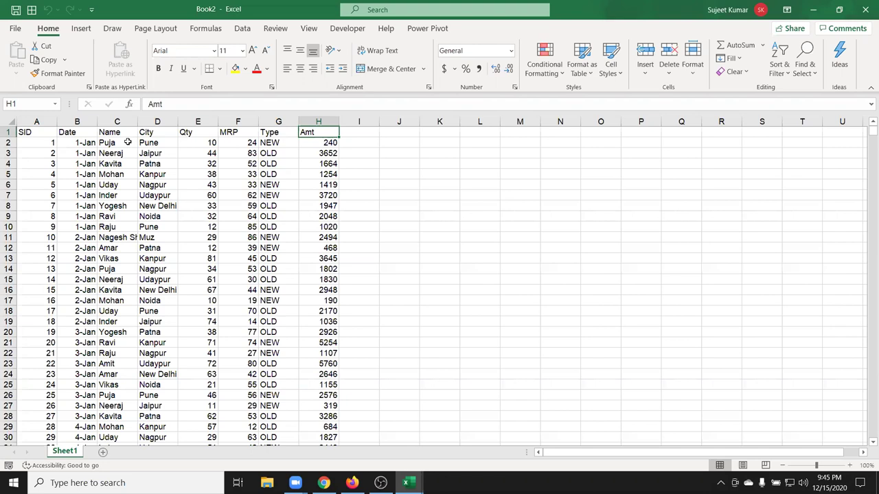
pyautogui.press('Left')
pyautogui.press('Left')
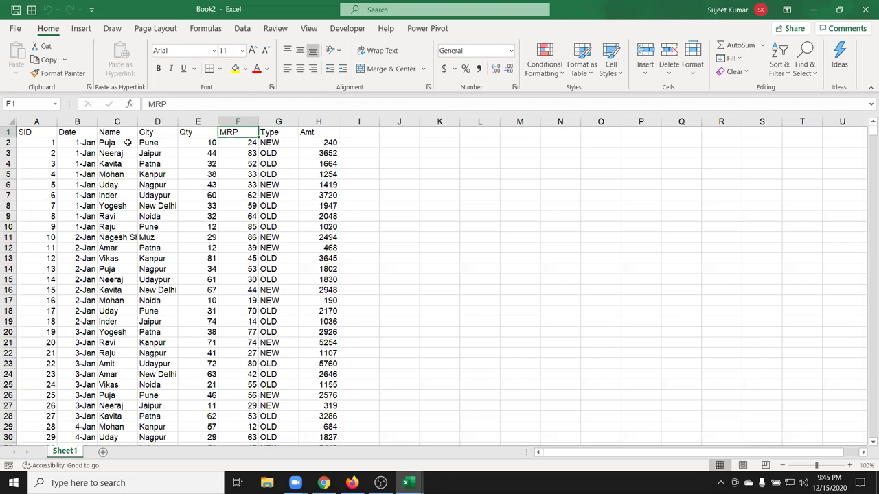
pyautogui.press('Down')
pyautogui.press('Down')
pyautogui.press('Down')
pyautogui.press('Down')
pyautogui.press('Down')
pyautogui.press('Down')
pyautogui.press('Down')
pyautogui.press('Down')
pyautogui.press('Down')
pyautogui.press('Down')
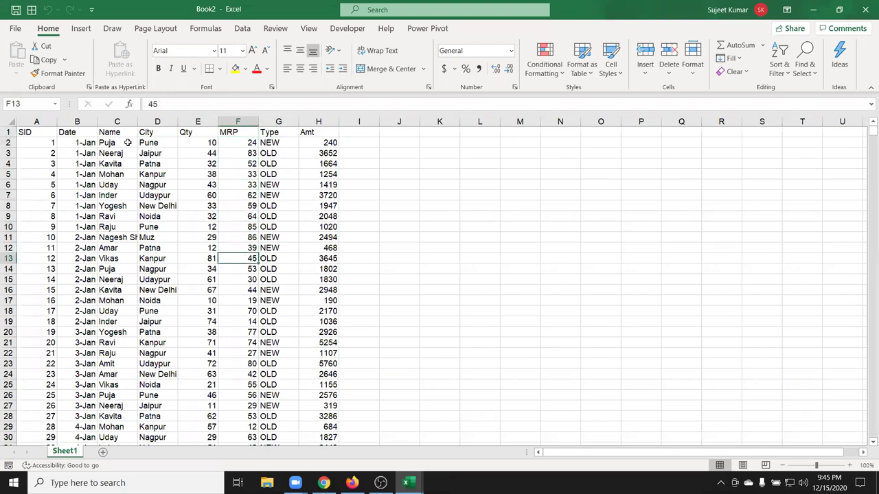
# Insert a blank row 13 above the Vikas record.
pyautogui.hotkey('shift', 'space')
pyautogui.hotkey('ctrl', 'shift', '+')
pyautogui.press('Up')
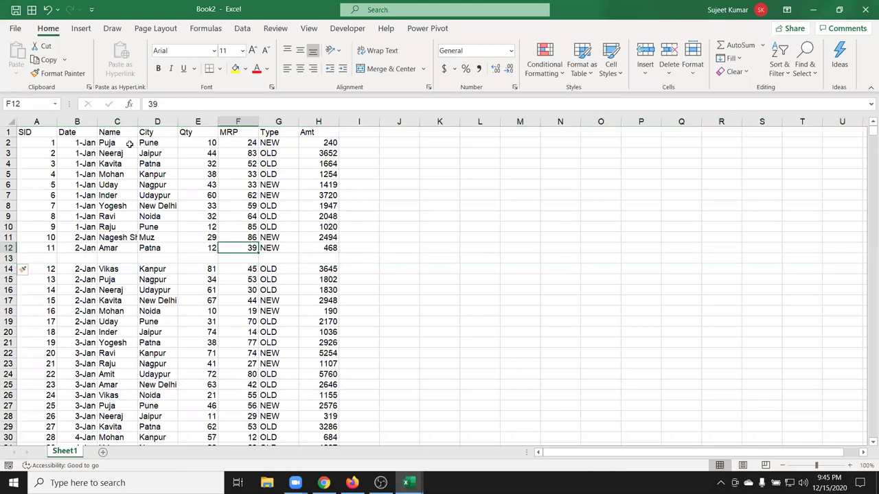
# Confirm with Ctrl+A that the data region now ends at row 12, then select blank row 13.
pyautogui.hotkey('ctrl', 'Up')
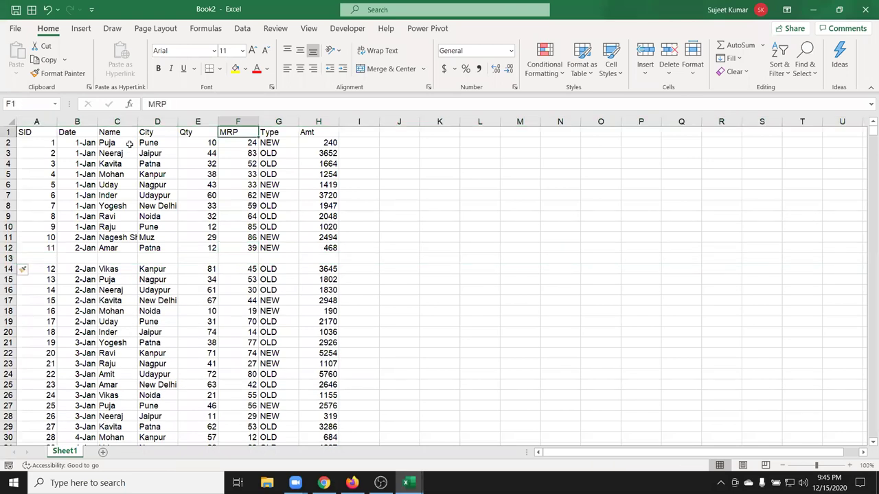
pyautogui.hotkey('ctrl', 'a')
pyautogui.hotkey('ctrl', 'Down')
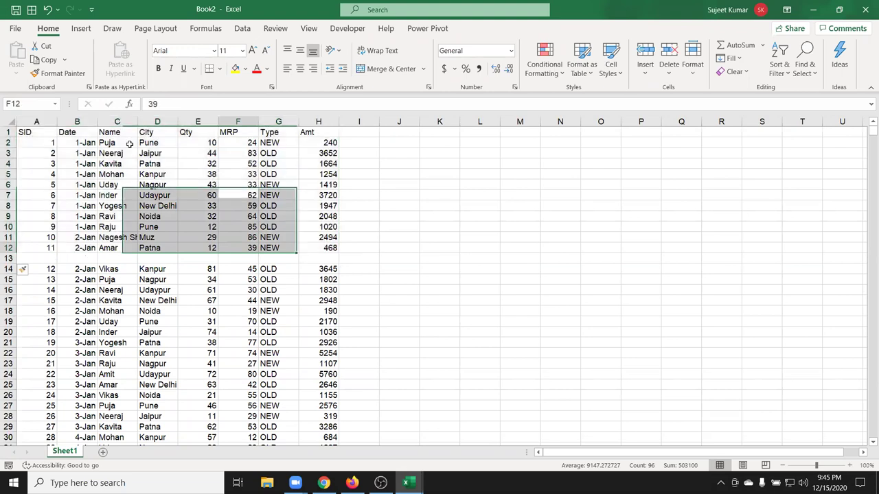
pyautogui.press('Down')
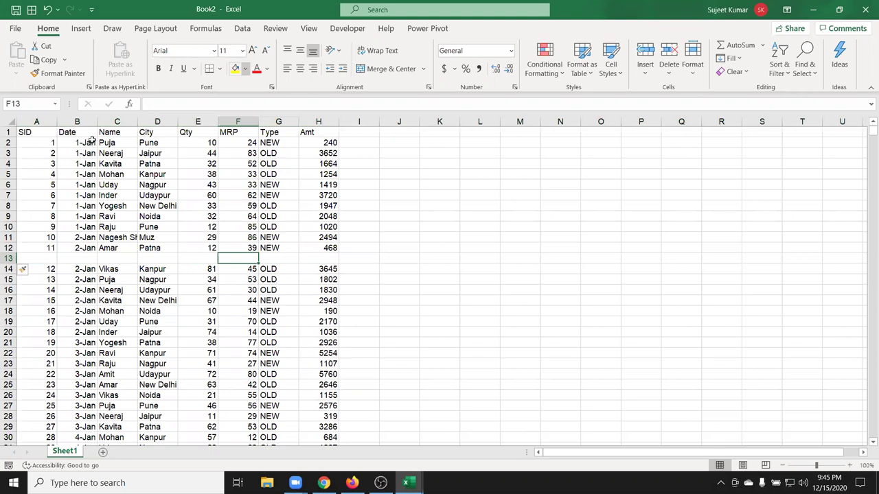
pyautogui.click(8, 259)
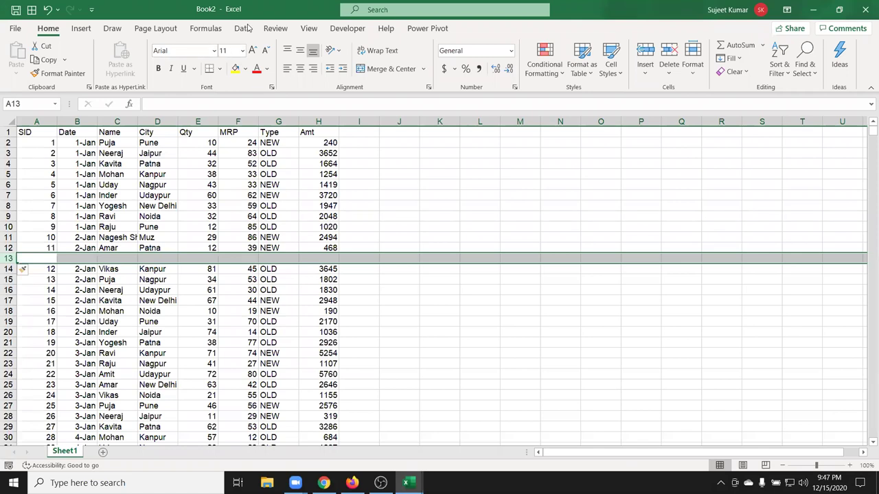
# Undo the blank row 13 insertion and reselect cells inside the data table.
pyautogui.press('Escape')
pyautogui.hotkey('ctrl', 'z')
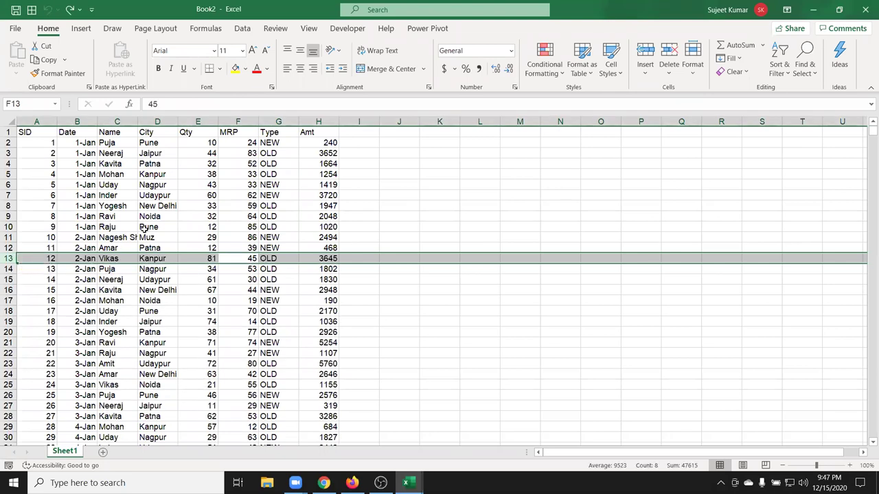
pyautogui.click(144, 228)
pyautogui.click(278, 165)
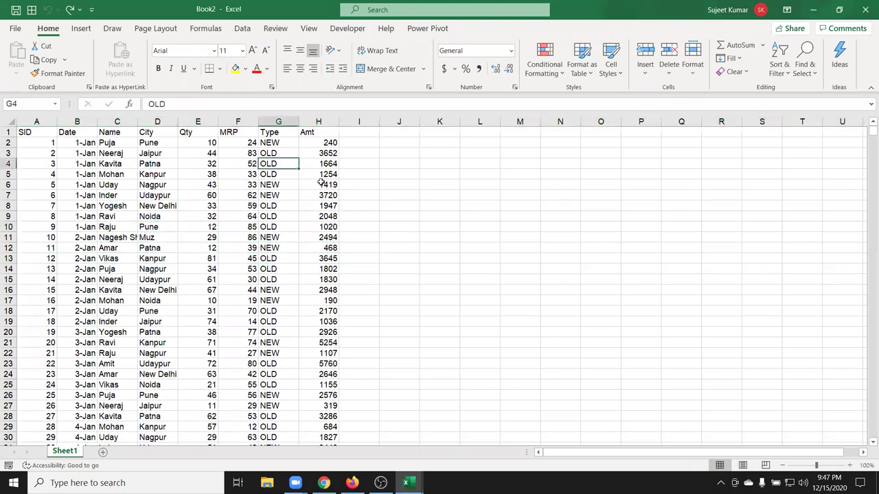
pyautogui.click(320, 183)
pyautogui.click(101, 240)
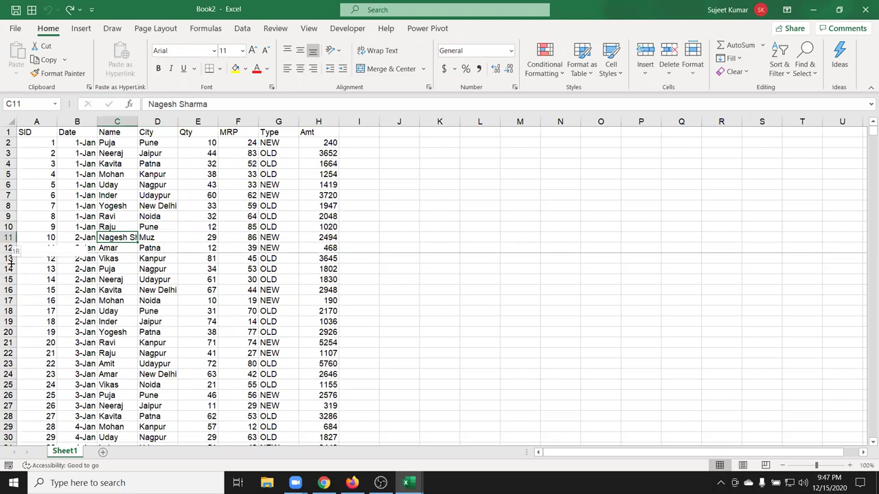
# Demonstrate inserting a blank row 14 above the Puja record, then undo it.
pyautogui.click(9, 269)
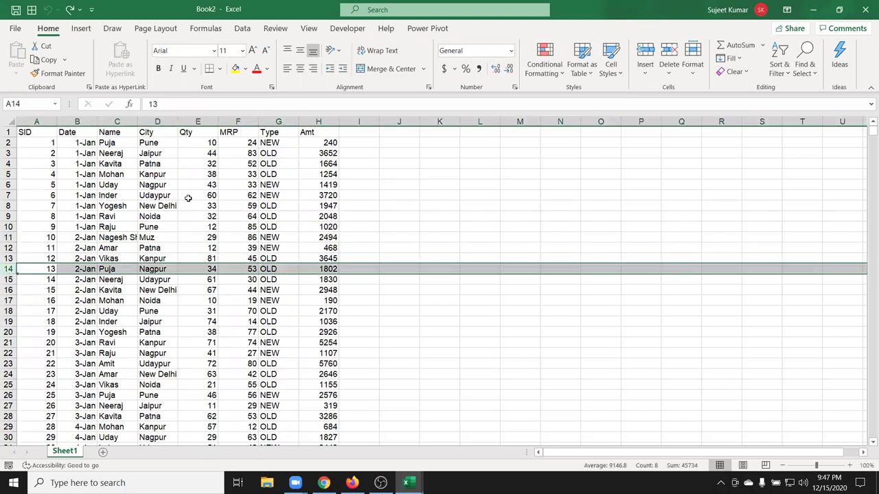
pyautogui.hotkey('ctrl', 'shift', '+')
pyautogui.click(268, 270)
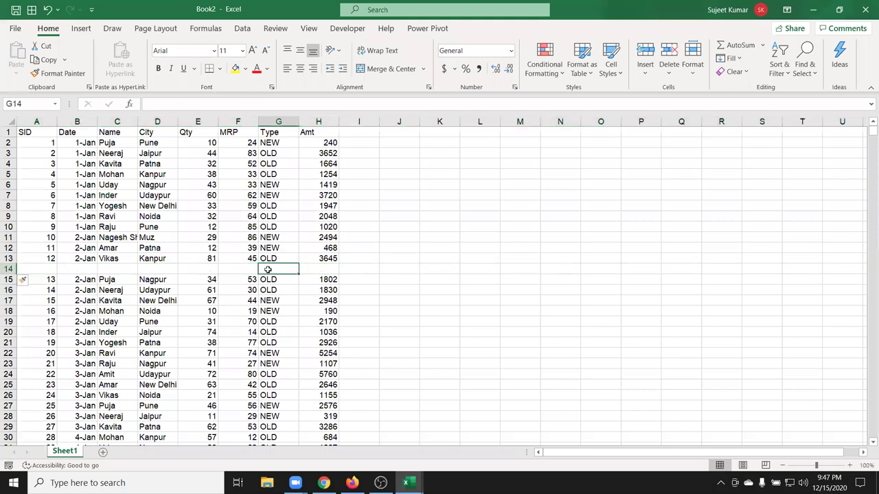
pyautogui.moveTo(319, 258); pyautogui.dragTo(3, 110)
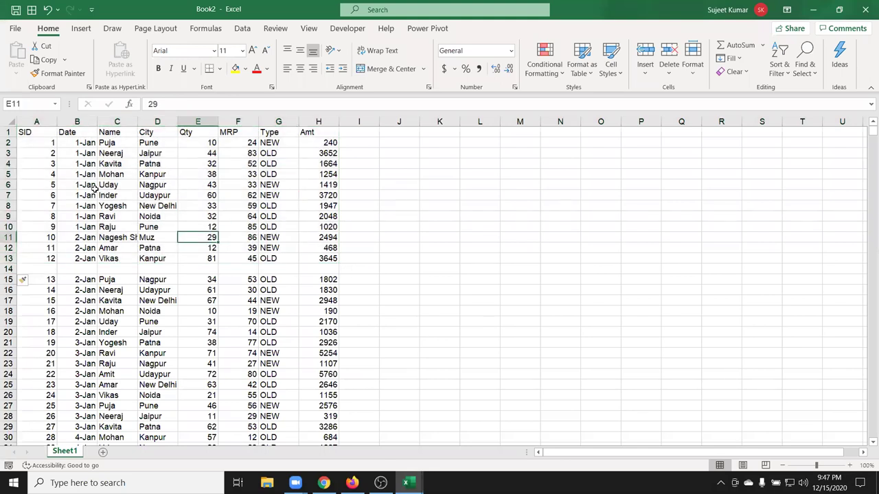
pyautogui.click(9, 268)
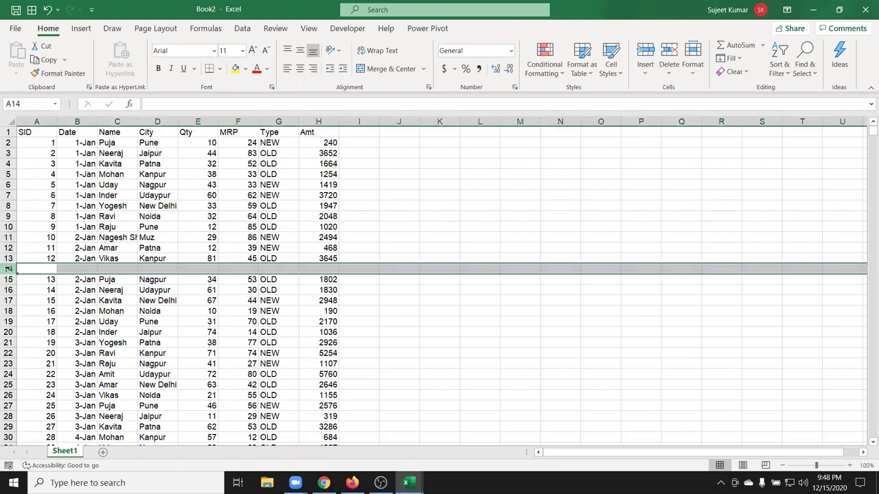
pyautogui.hotkey('ctrl', 'z')
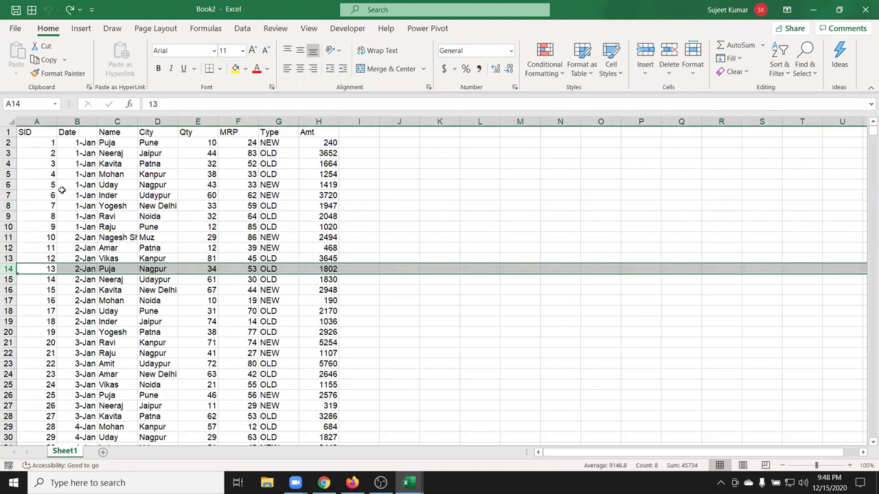
pyautogui.moveTo(49, 132)
pyautogui.mouseDown()
pyautogui.moveTo(310, 218)
pyautogui.moveTo(328, 392)
pyautogui.mouseUp()
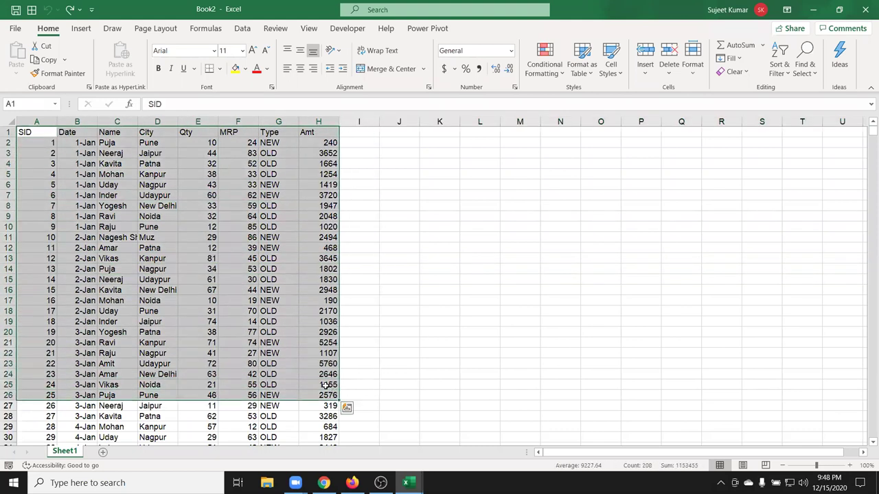
pyautogui.click(200, 256)
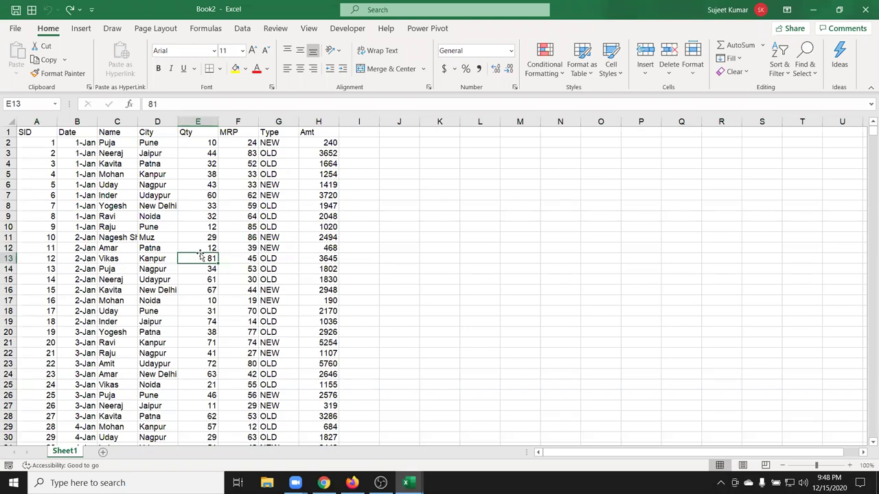
# Insert a PivotTable from Sheet1!$A$1:$H$1221 onto a new worksheet.
pyautogui.click(31, 132)
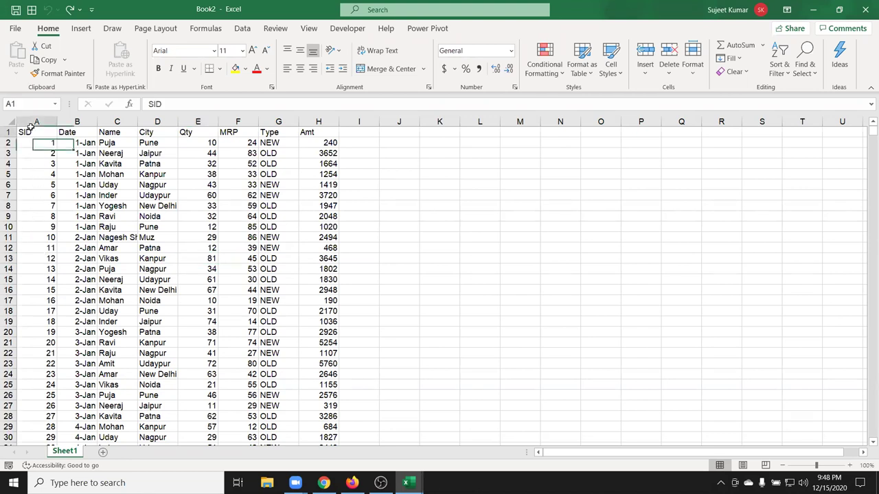
pyautogui.click(81, 28)
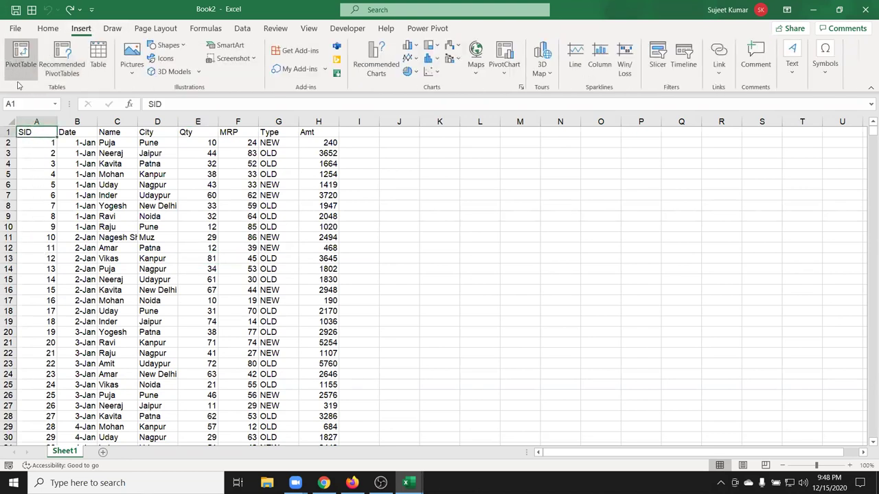
pyautogui.click(21, 55)
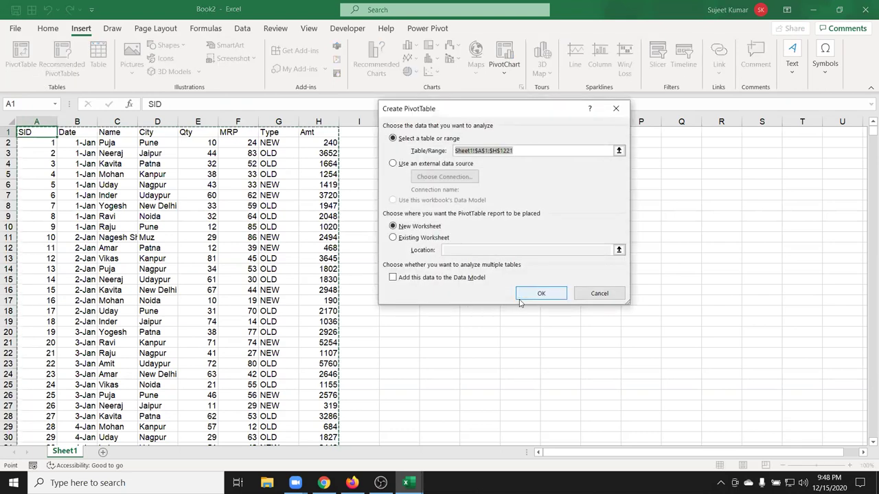
pyautogui.click(520, 298)
pyautogui.moveTo(45, 186); pyautogui.dragTo(121, 257)
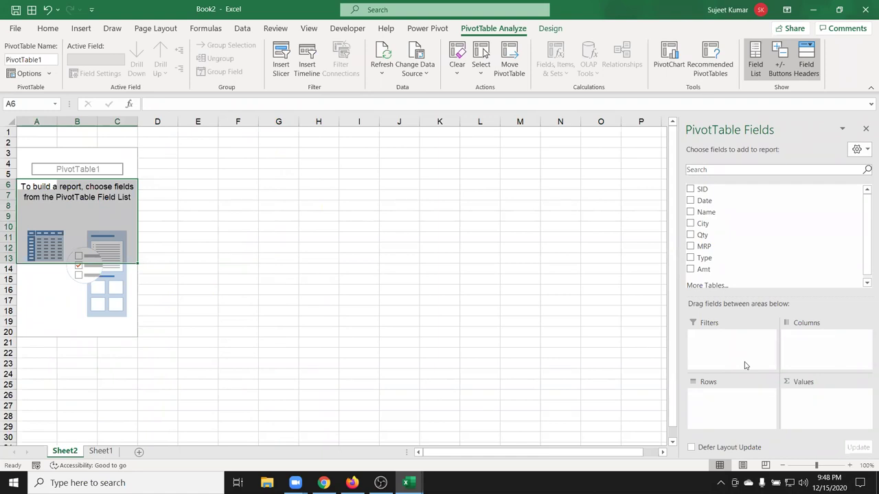
# Drag the Name field into Rows of PivotTable1 on Sheet2, listing 13 names.
pyautogui.click(101, 451)
pyautogui.moveTo(25, 131); pyautogui.dragTo(318, 132)
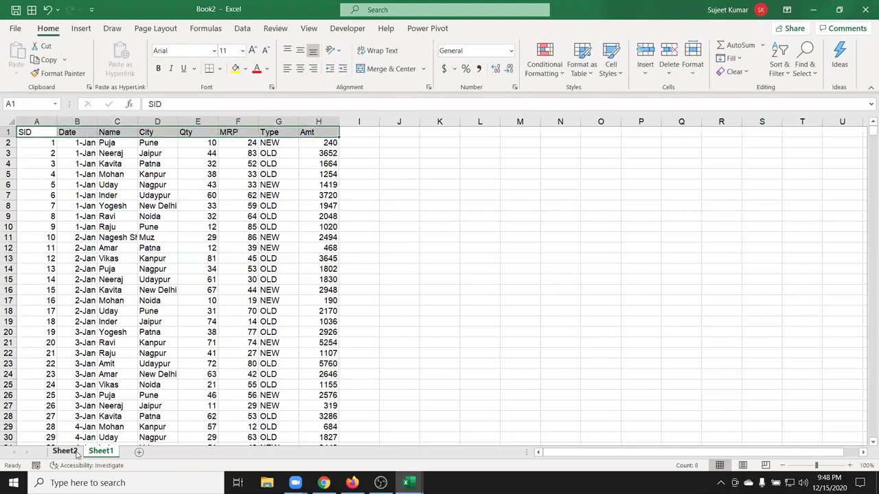
pyautogui.click(65, 451)
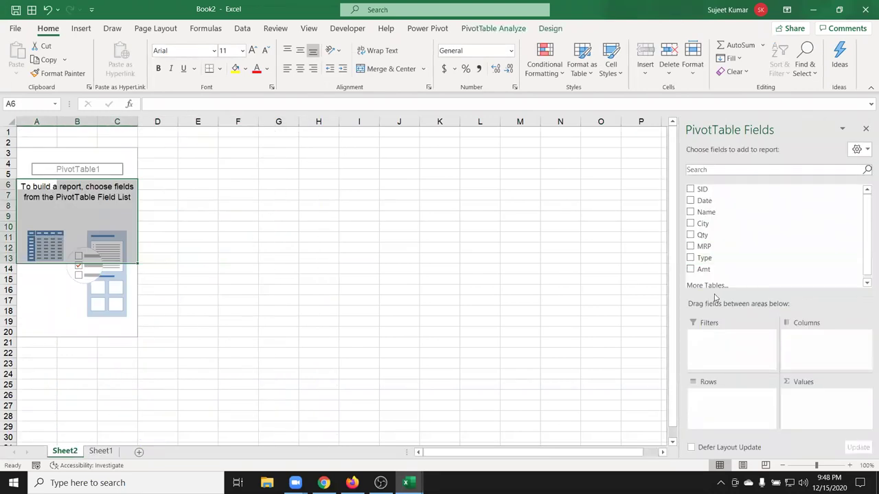
pyautogui.click(55, 226)
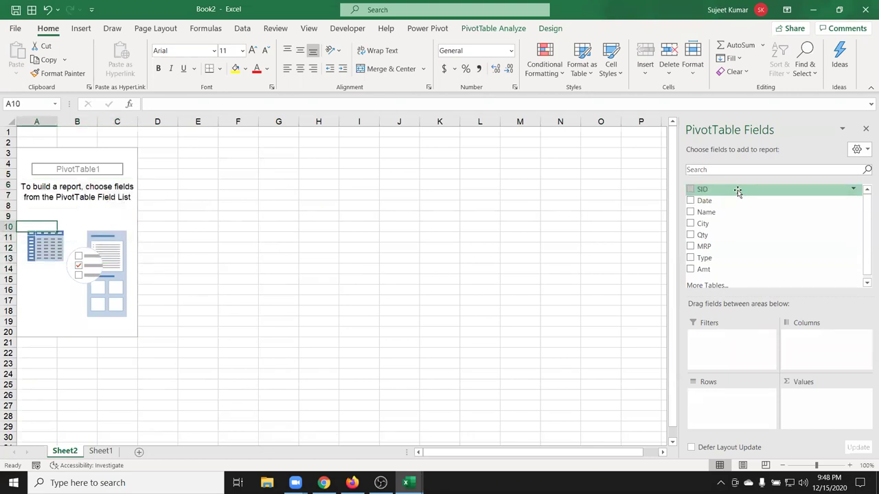
pyautogui.moveTo(731, 213); pyautogui.dragTo(714, 407)
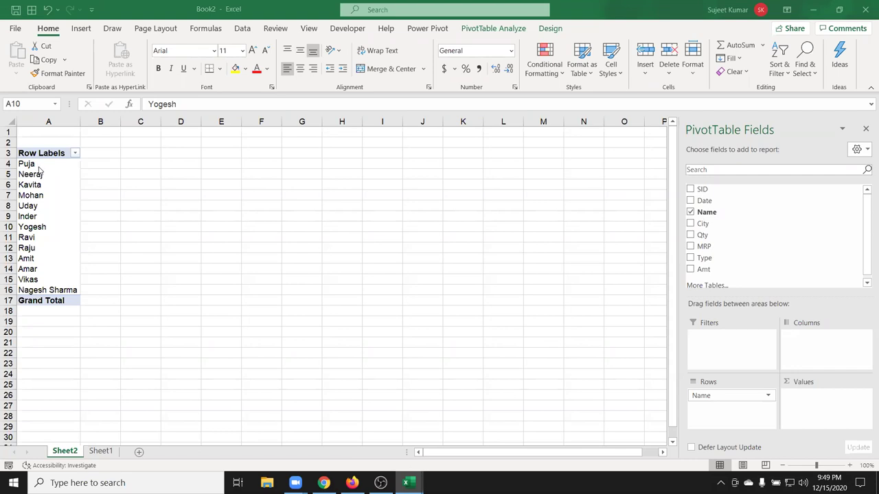
pyautogui.moveTo(40, 165); pyautogui.dragTo(32, 291)
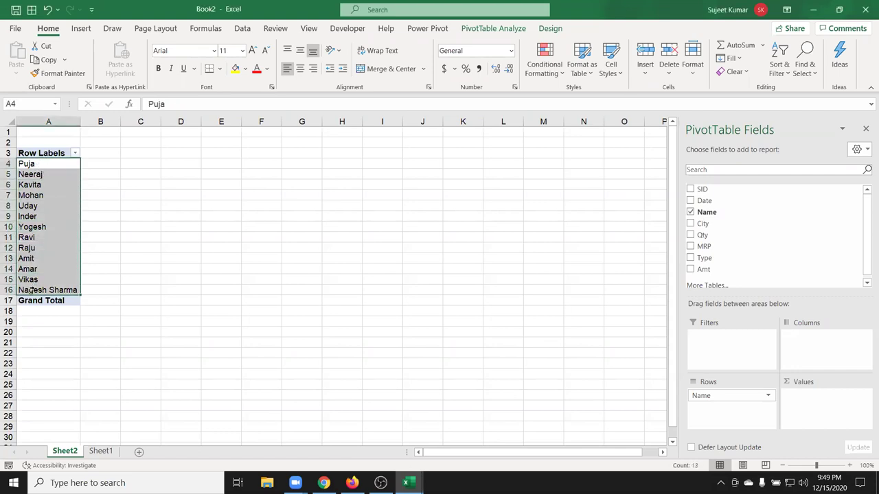
pyautogui.click(102, 451)
pyautogui.moveTo(120, 143); pyautogui.dragTo(108, 354)
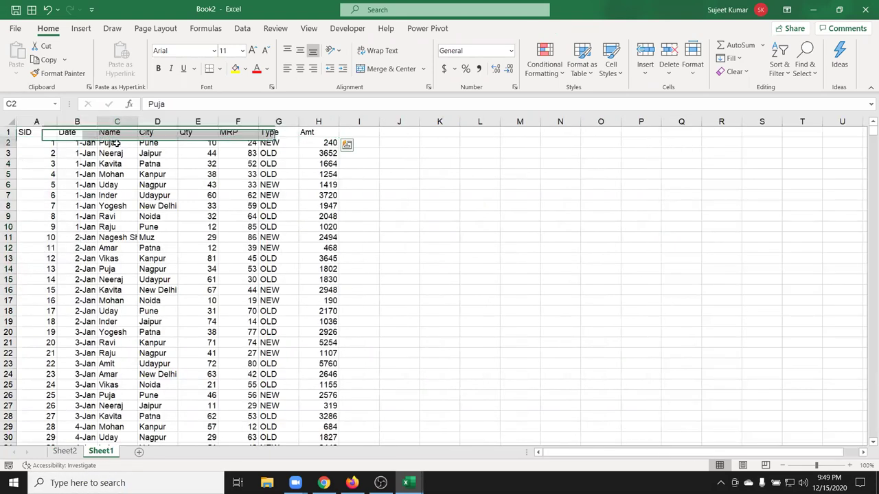
pyautogui.click(64, 451)
pyautogui.press('Return')
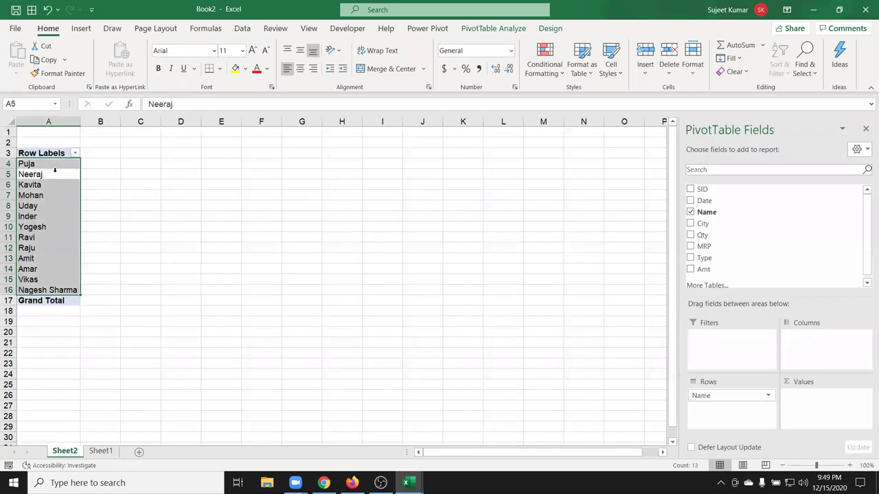
pyautogui.click(57, 177)
pyautogui.moveTo(57, 177); pyautogui.dragTo(59, 247)
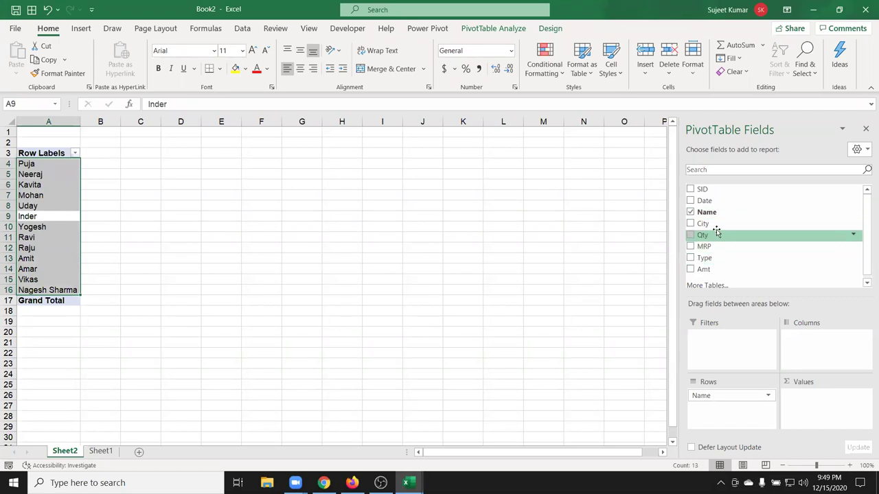
pyautogui.moveTo(718, 223)
pyautogui.mouseDown()
pyautogui.moveTo(827, 345)
pyautogui.moveTo(731, 237)
pyautogui.mouseUp()
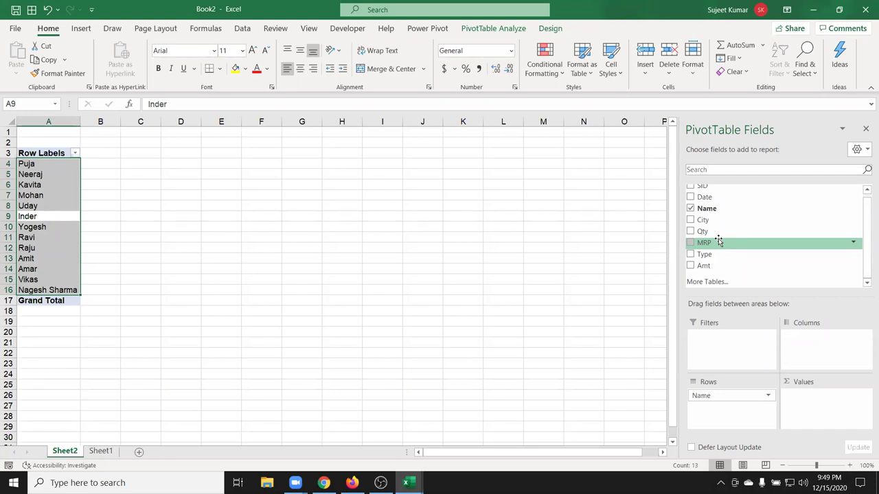
pyautogui.click(100, 451)
pyautogui.click(115, 121)
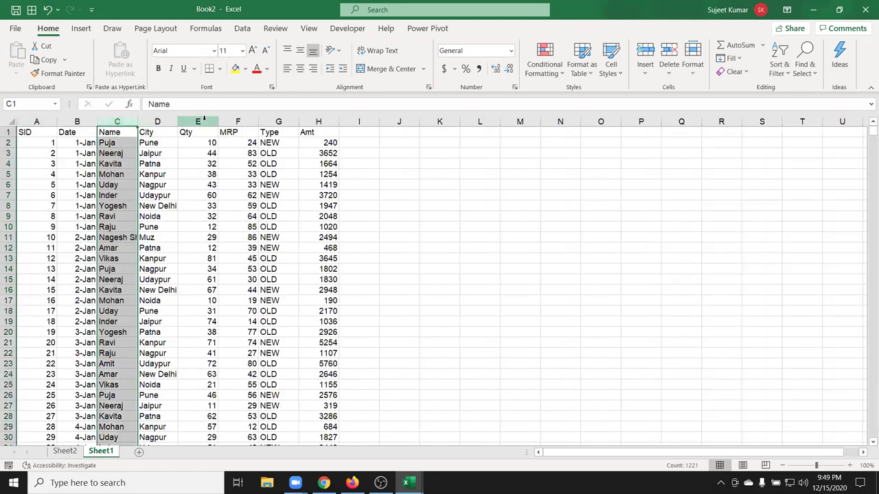
pyautogui.click(317, 121)
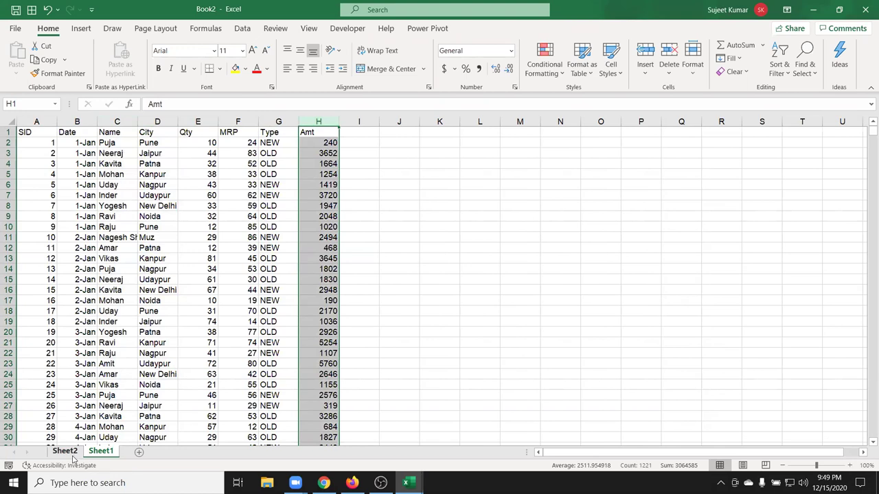
pyautogui.click(68, 453)
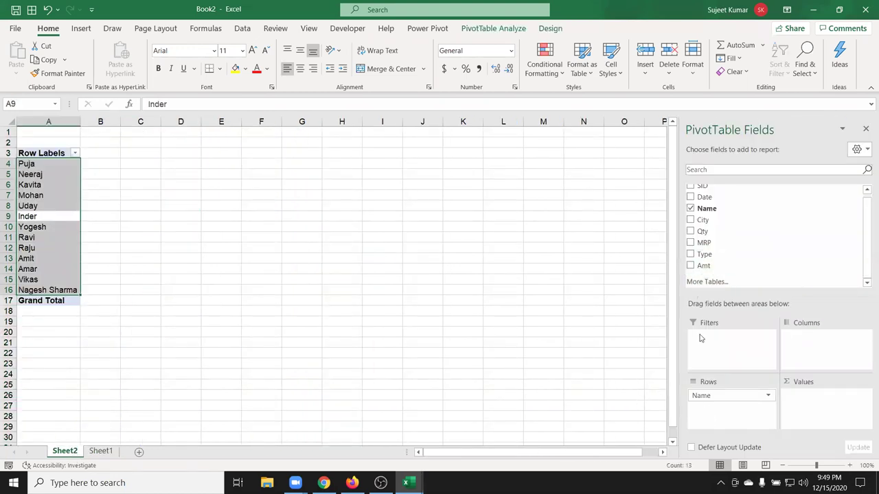
# Add Amt to the pivot's Values as Sum of Amt, cross-checking Sheet1's Amt column.
pyautogui.moveTo(56, 167); pyautogui.dragTo(31, 291)
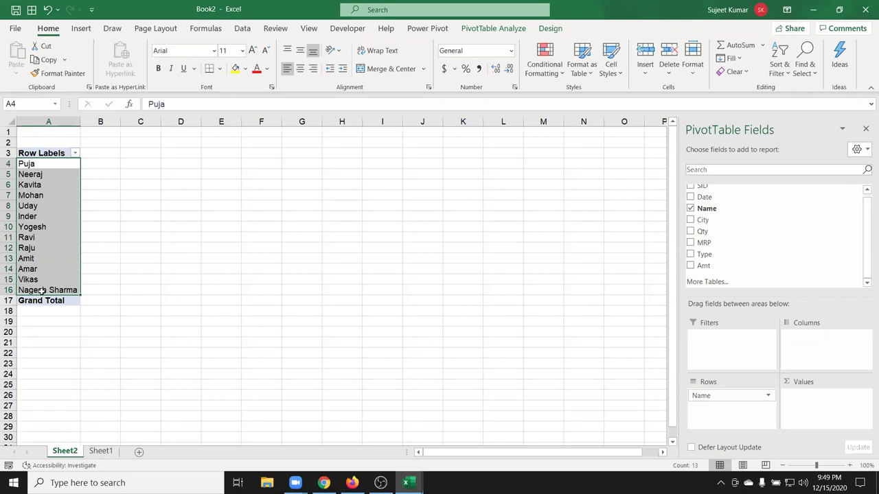
pyautogui.moveTo(703, 265); pyautogui.dragTo(813, 397)
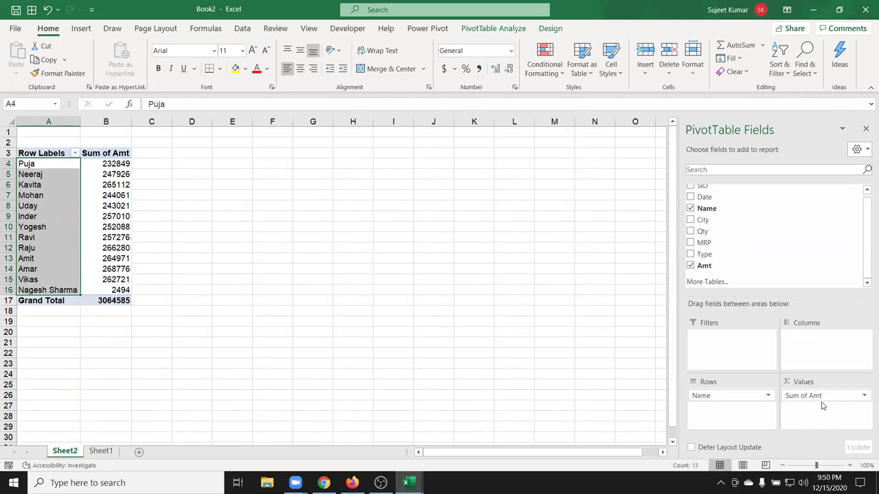
pyautogui.click(100, 451)
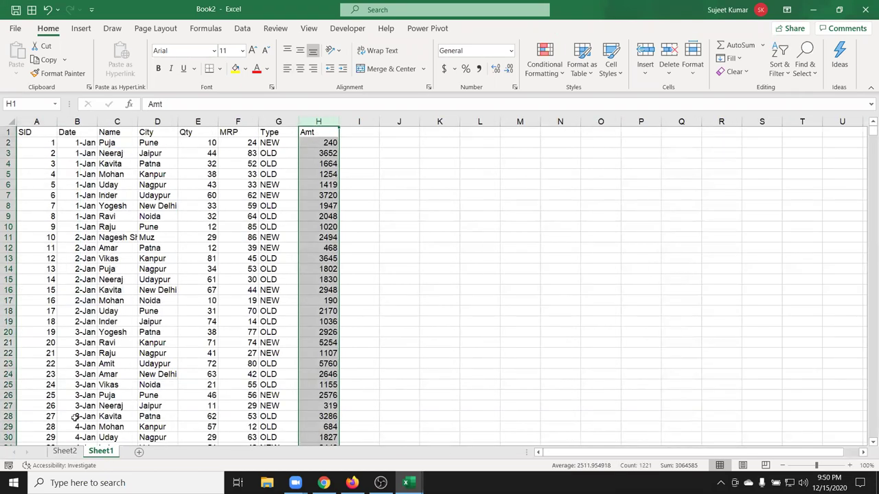
pyautogui.click(65, 451)
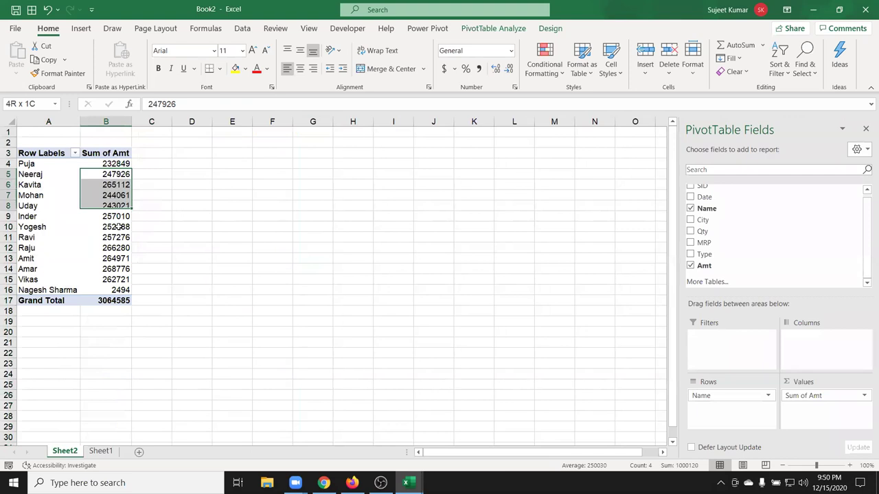
pyautogui.moveTo(116, 173); pyautogui.dragTo(122, 258)
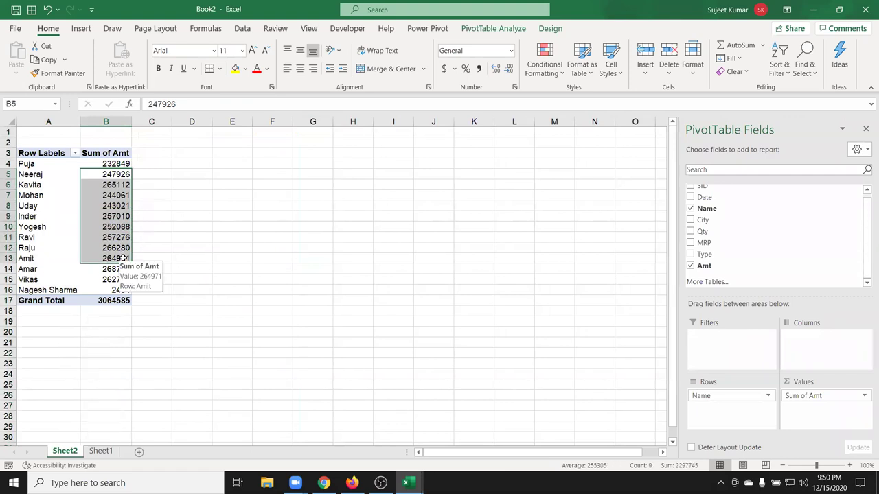
pyautogui.click(865, 396)
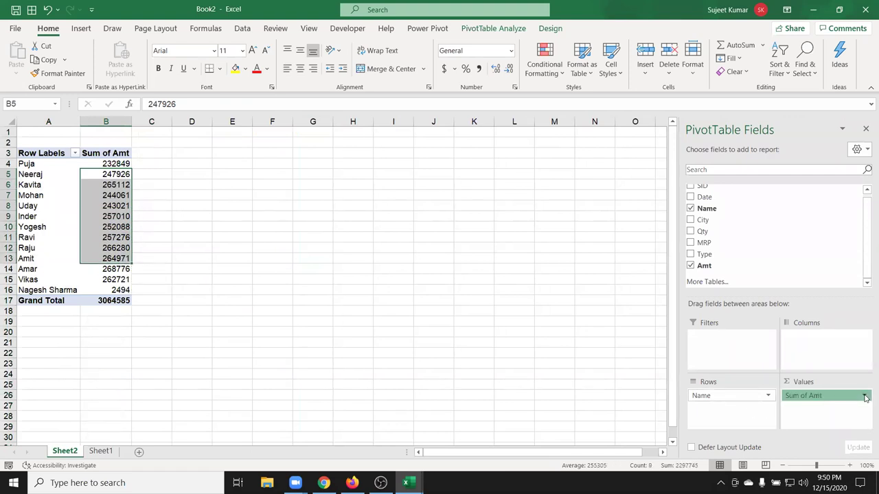
pyautogui.click(843, 426)
pyautogui.click(863, 396)
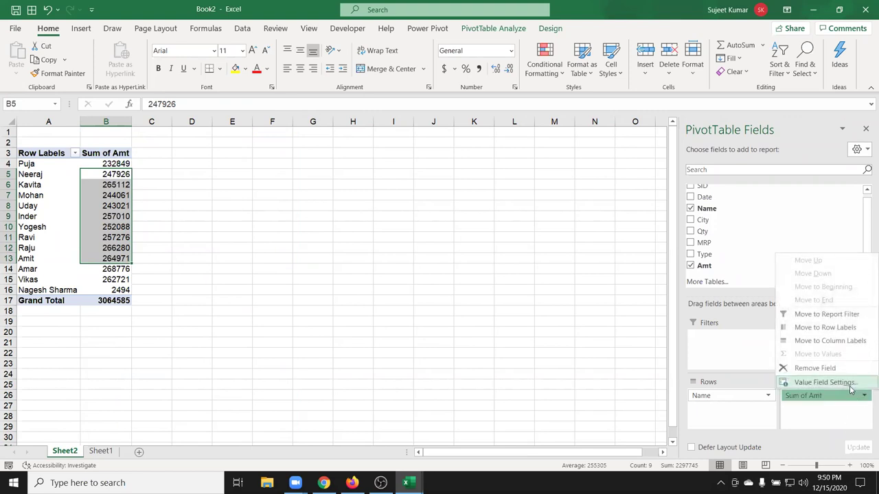
pyautogui.click(850, 384)
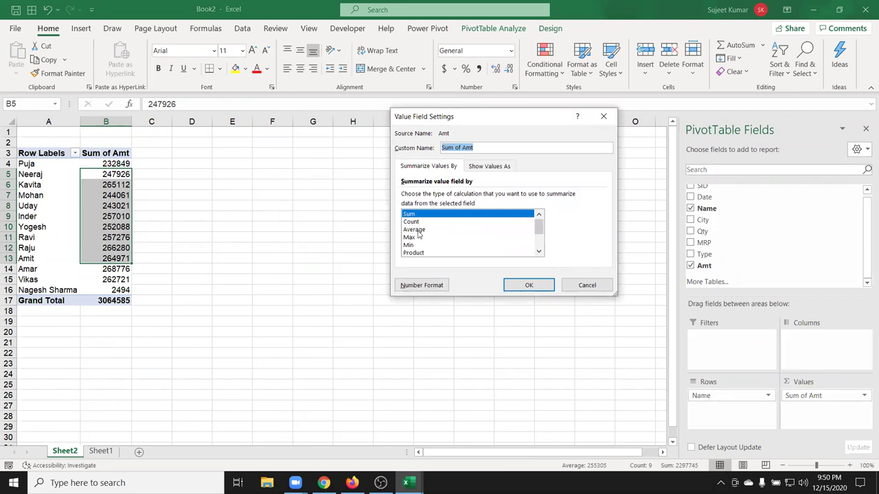
pyautogui.click(415, 230)
pyautogui.click(516, 285)
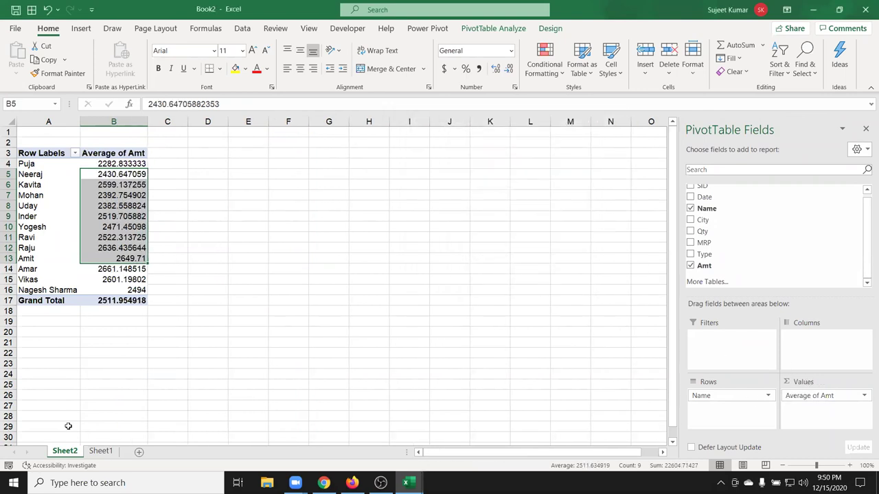
pyautogui.hotkey('ctrl', 'z')
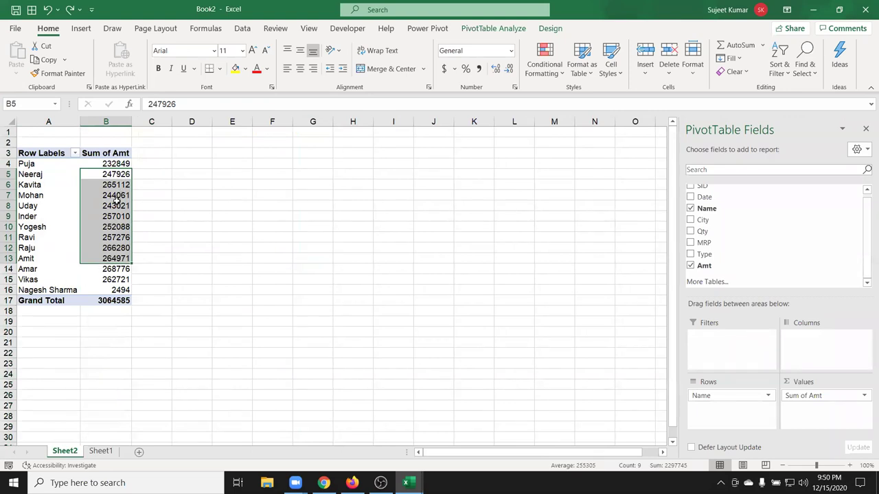
# Replace the Row Labels header with 'Name' and Sum of Amt with 'Total Amt'.
pyautogui.click(43, 152)
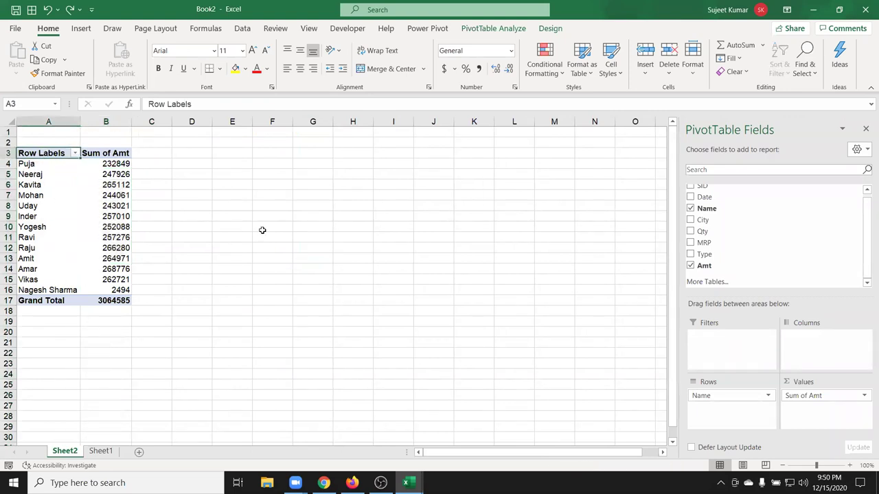
pyautogui.write('Name')
pyautogui.press('Tab')
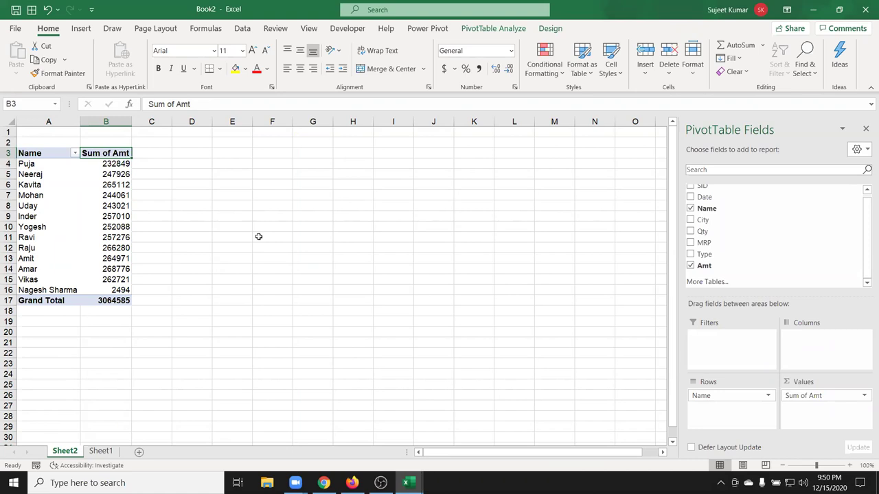
pyautogui.write('Total Amt')
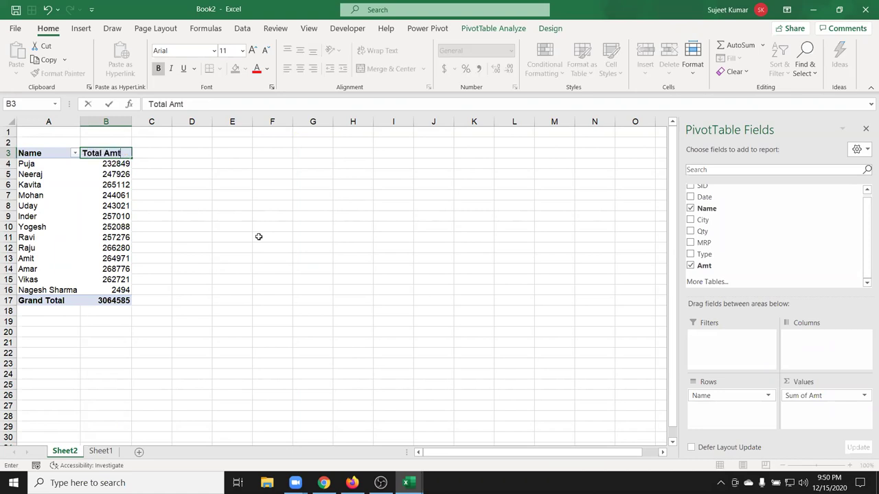
pyautogui.press('Return')
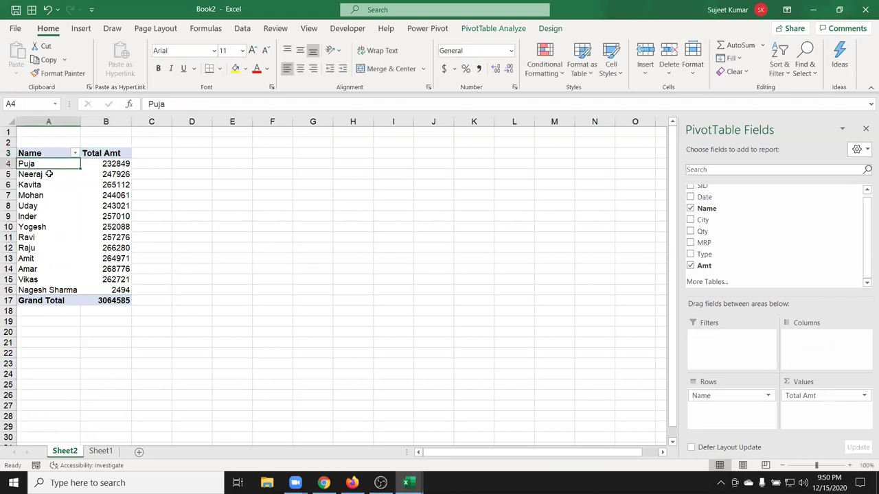
pyautogui.moveTo(47, 165); pyautogui.dragTo(29, 282)
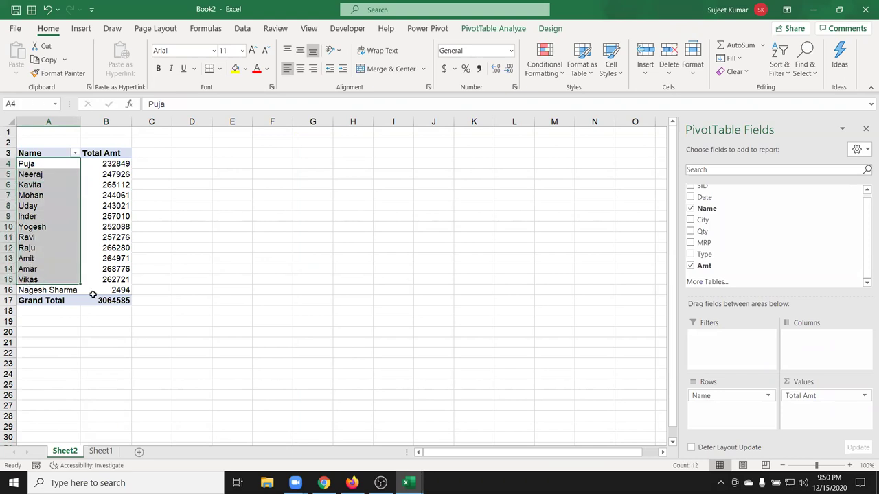
pyautogui.moveTo(110, 290); pyautogui.dragTo(113, 163)
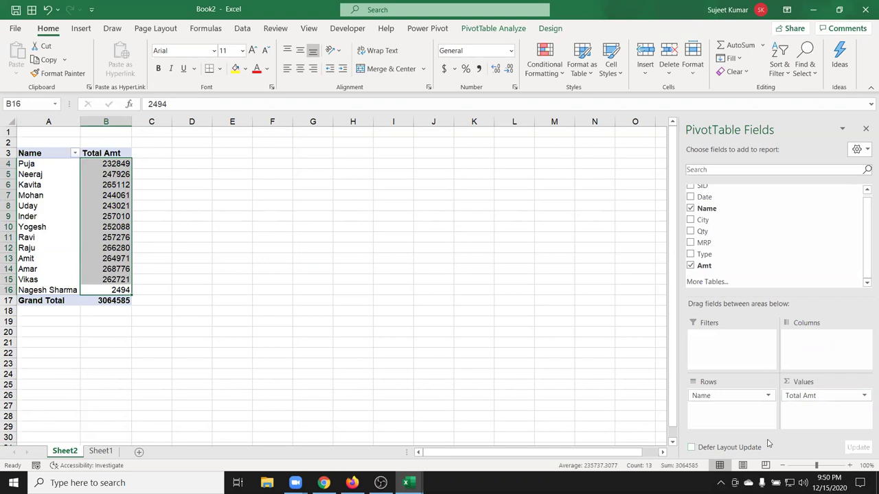
pyautogui.press('Right')
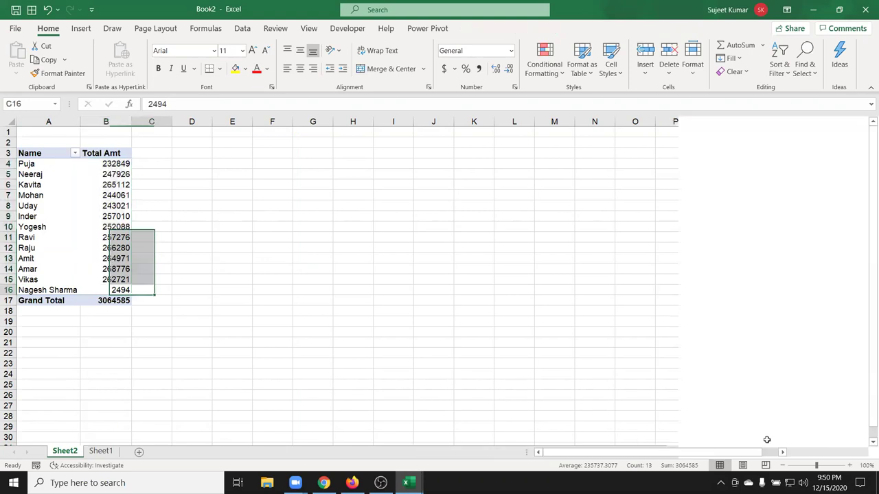
pyautogui.press('Up')
pyautogui.press('Up')
pyautogui.press('Left')
pyautogui.press('Delete')
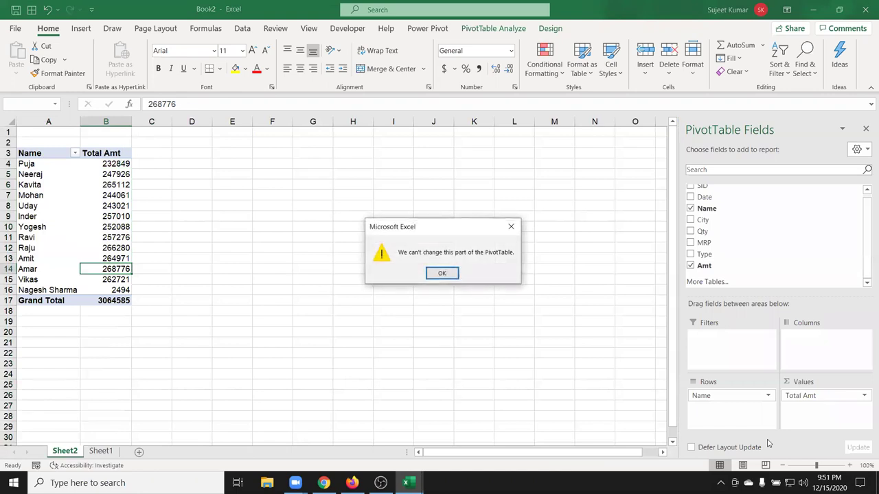
pyautogui.press('Return')
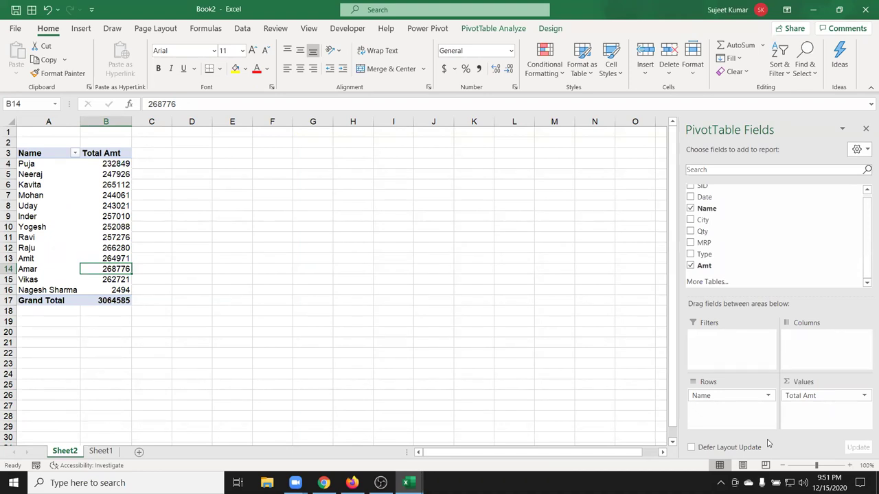
pyautogui.click(245, 69)
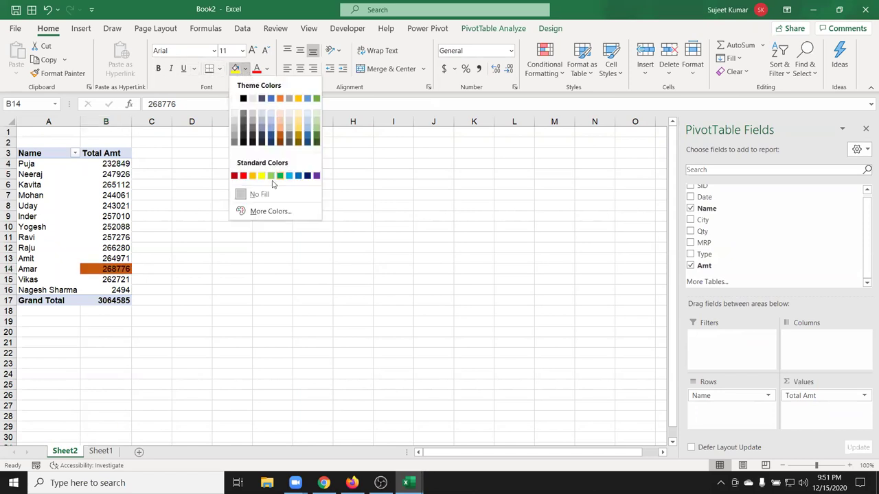
pyautogui.click(121, 176)
pyautogui.click(119, 176)
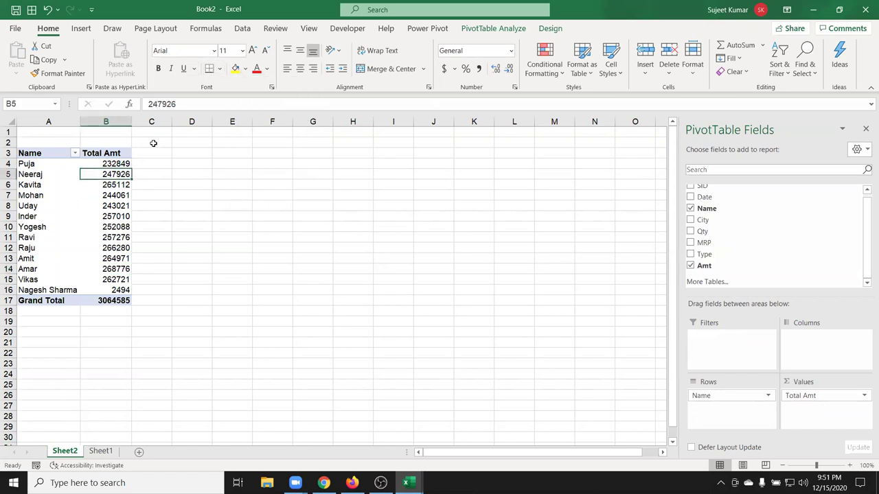
pyautogui.click(245, 69)
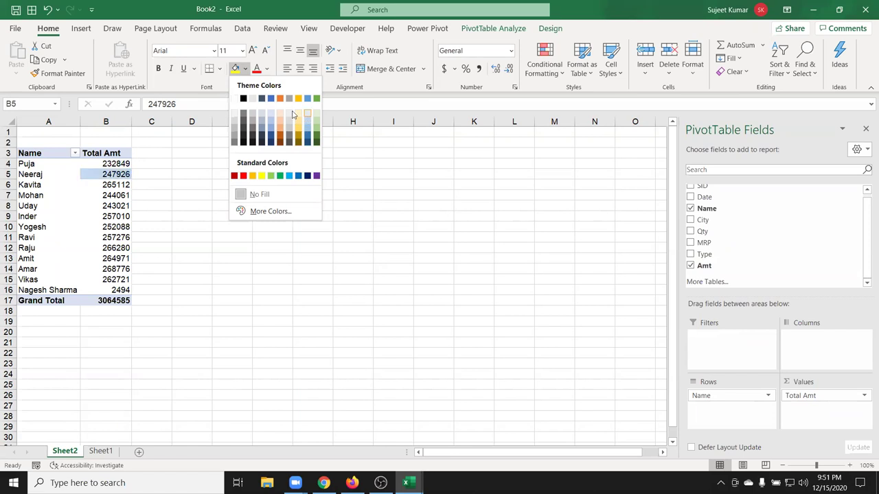
pyautogui.click(92, 190)
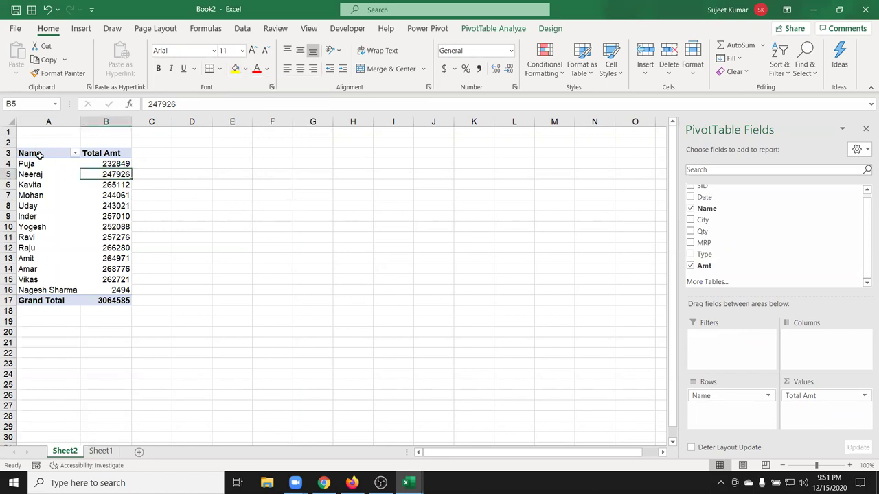
pyautogui.moveTo(29, 153); pyautogui.dragTo(115, 295)
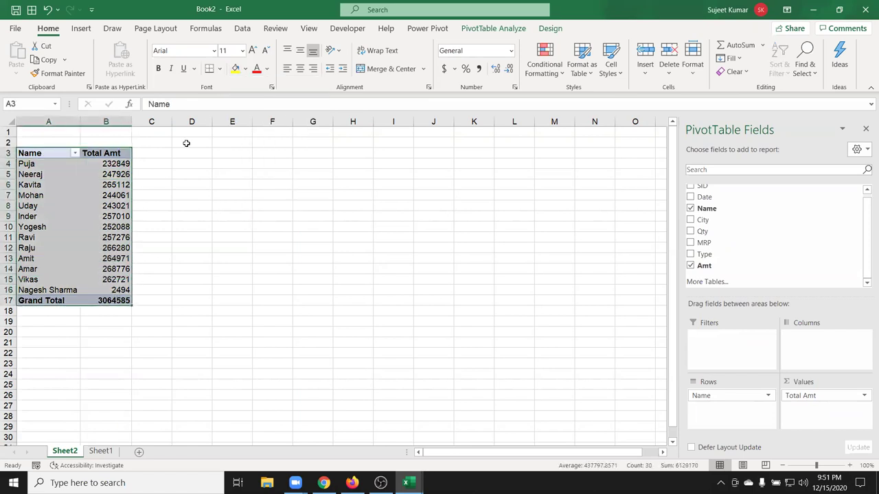
pyautogui.click(220, 70)
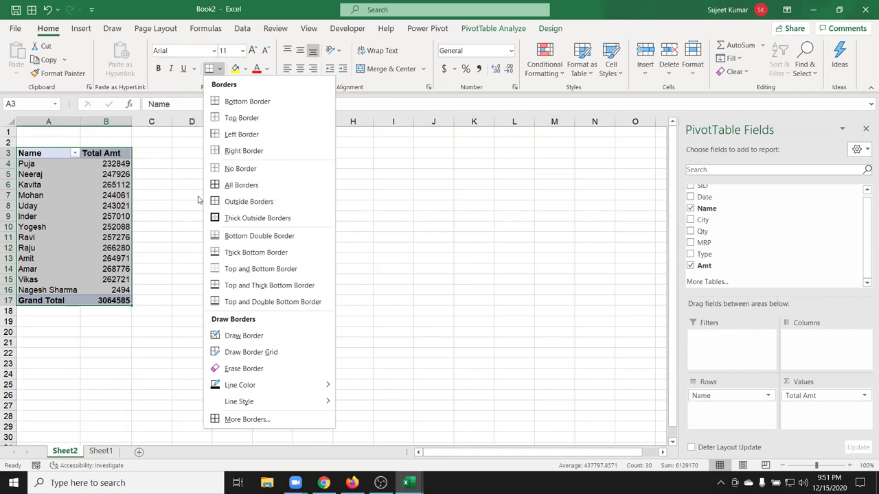
pyautogui.press('Escape')
pyautogui.click(61, 205)
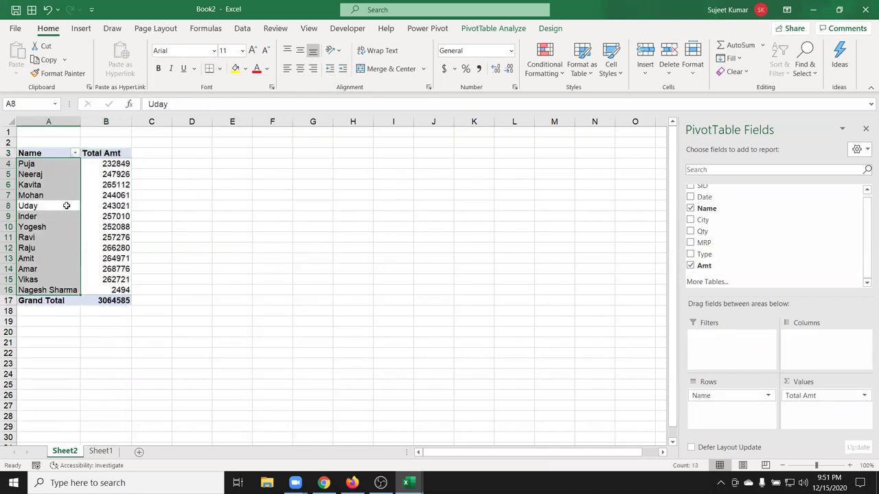
pyautogui.click(34, 312)
pyautogui.moveTo(9, 299); pyautogui.dragTo(7, 288)
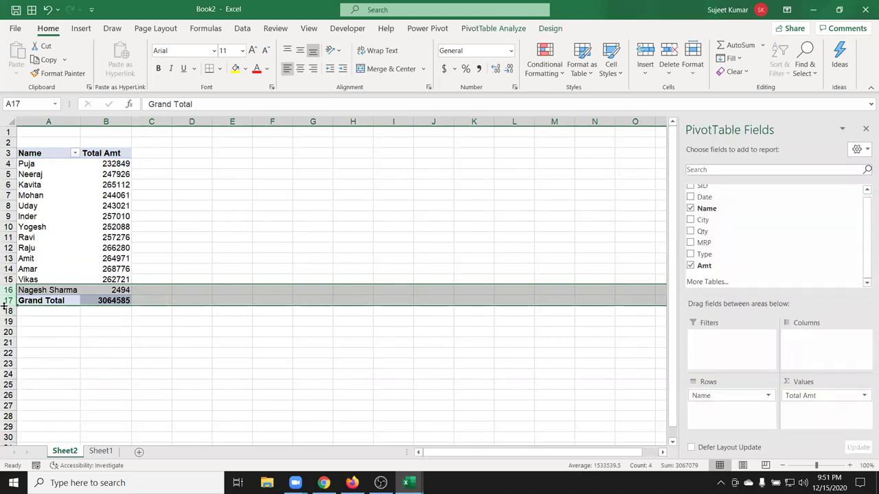
# Delete the 'Grand Total' label text in cell A17.
pyautogui.press('BackSpace')
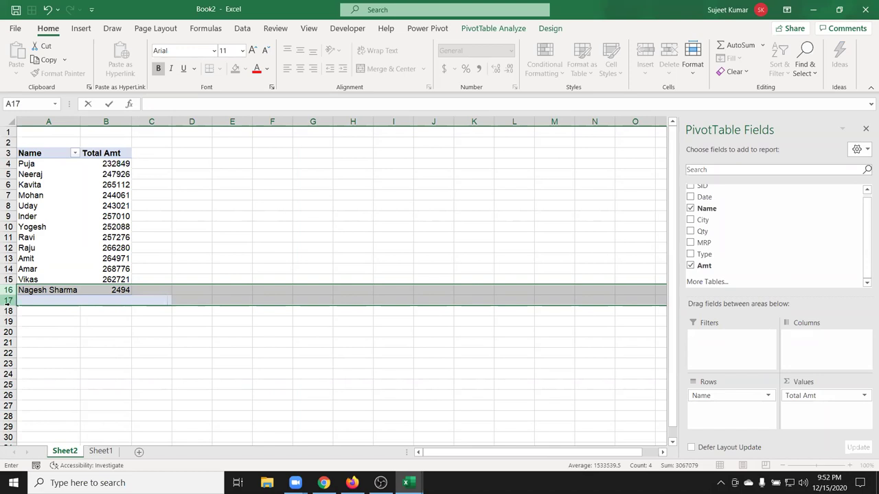
# Change Raju's Amt in Sheet1 cell H10 to 2010.
pyautogui.click(94, 225)
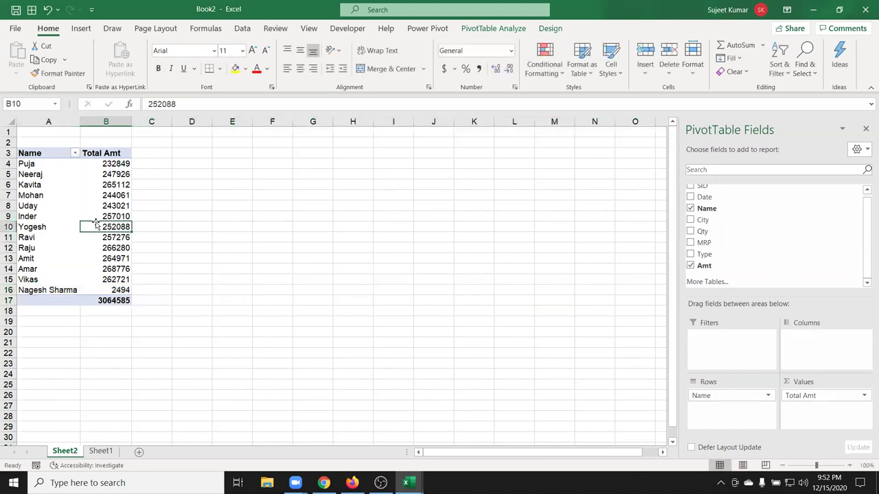
pyautogui.click(101, 450)
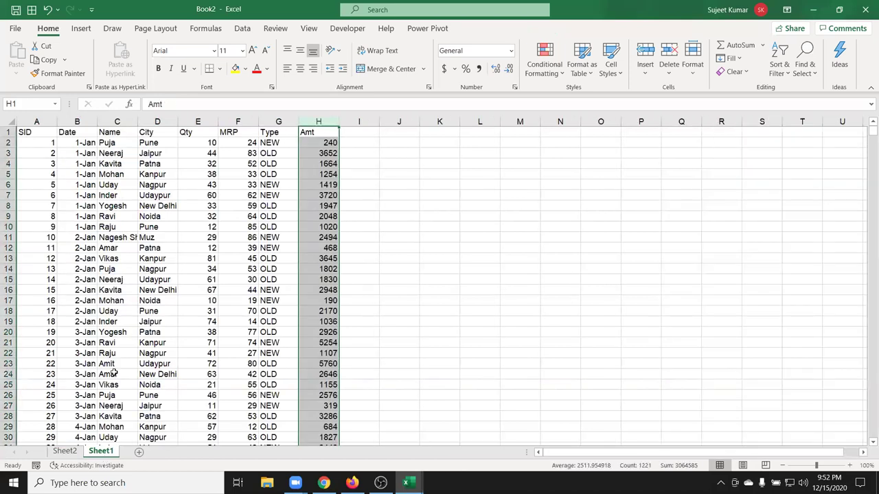
pyautogui.click(325, 226)
pyautogui.write('2010')
pyautogui.press('Return')
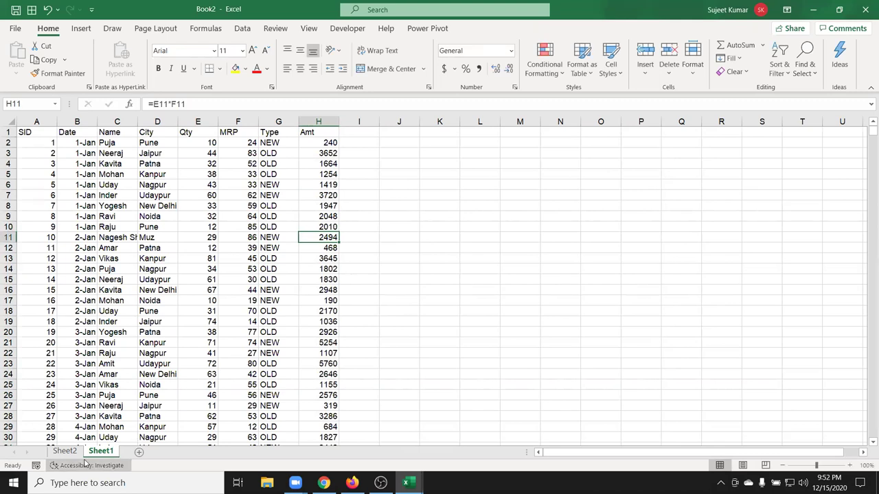
# Refresh the Sheet2 pivot so Raju totals 267270, and narrow column A to fit the names.
pyautogui.click(64, 451)
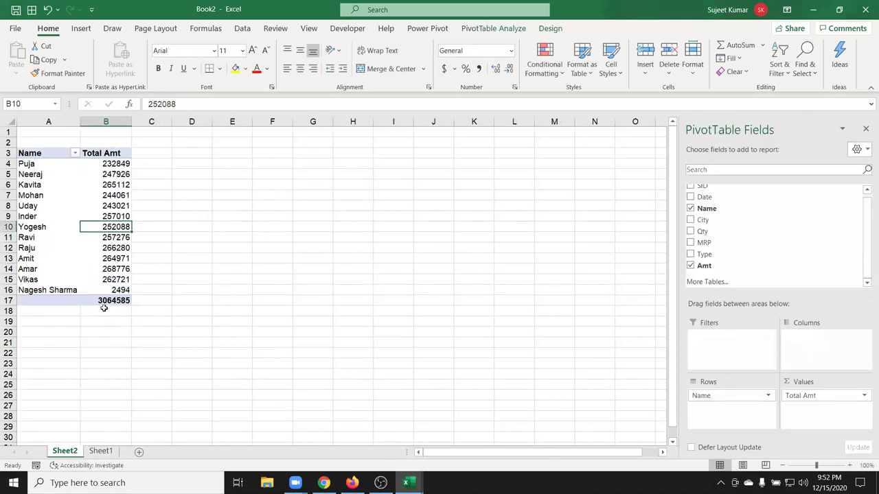
pyautogui.rightClick(119, 234)
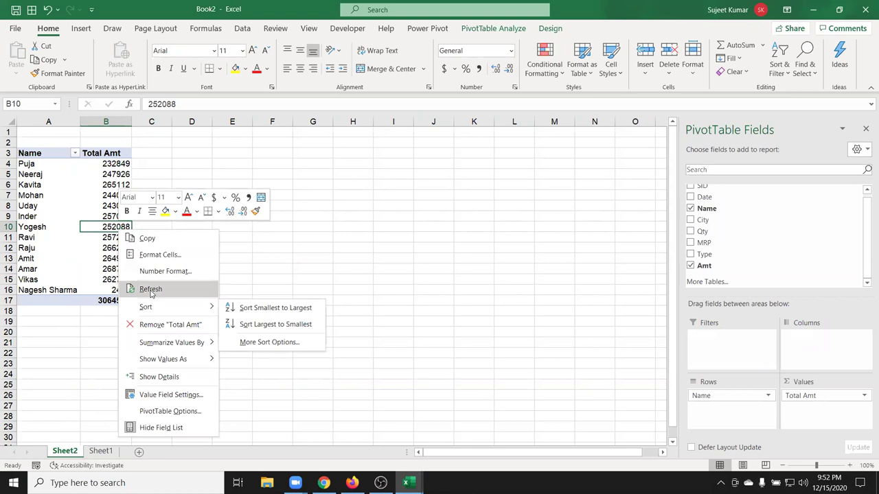
pyautogui.click(151, 289)
pyautogui.click(194, 219)
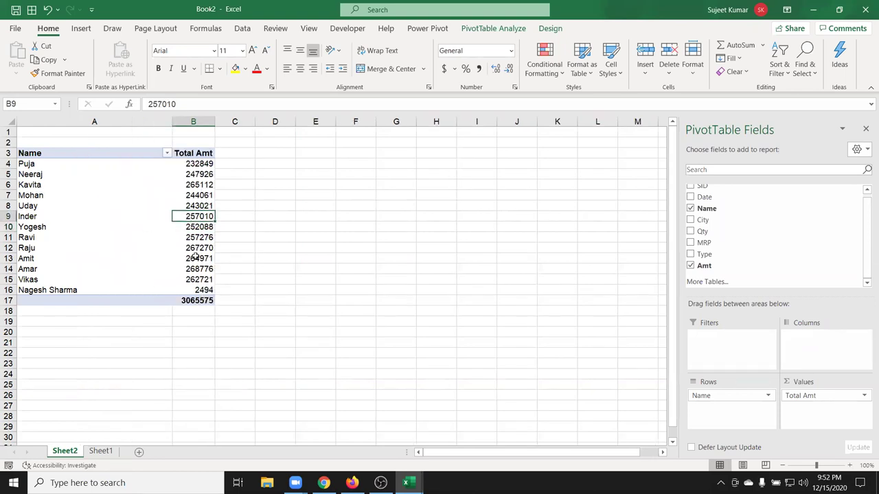
pyautogui.click(128, 175)
pyautogui.moveTo(172, 122); pyautogui.dragTo(86, 125)
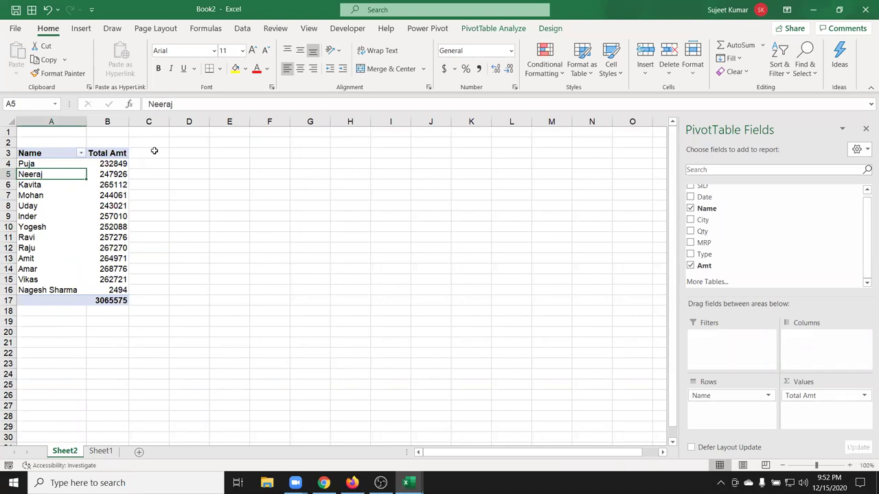
pyautogui.moveTo(39, 152)
pyautogui.mouseDown()
pyautogui.moveTo(99, 215)
pyautogui.moveTo(115, 300)
pyautogui.mouseUp()
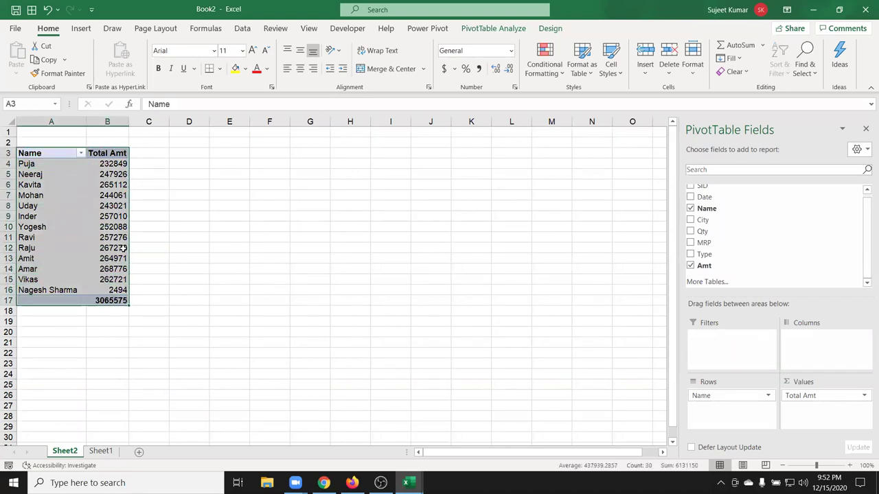
pyautogui.click(110, 237)
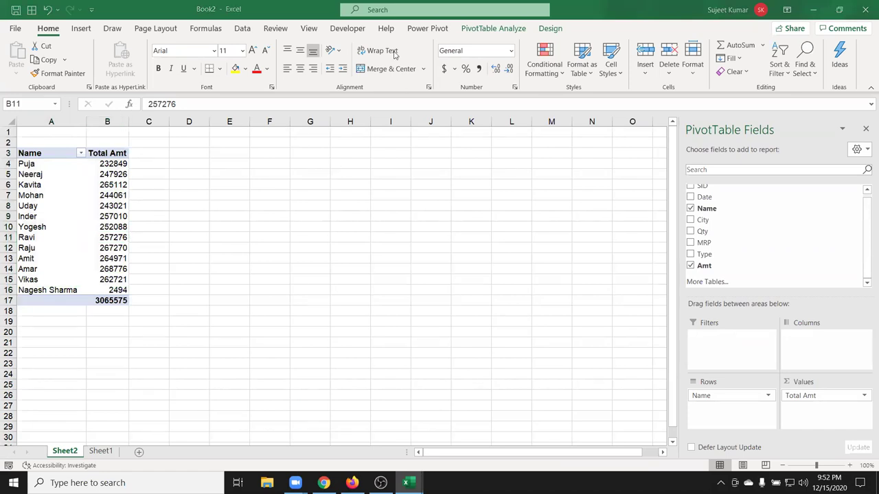
# Apply the orange style from the Dark section of the PivotTable Styles gallery.
pyautogui.click(511, 31)
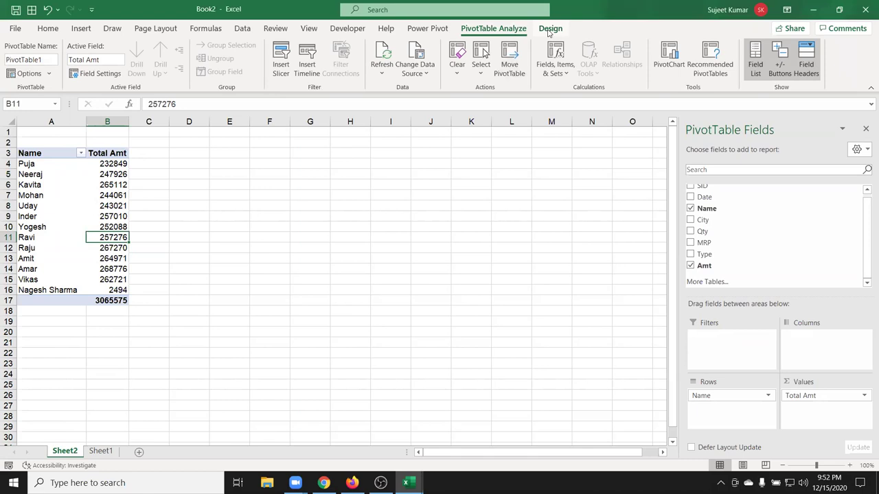
pyautogui.click(549, 29)
pyautogui.click(554, 73)
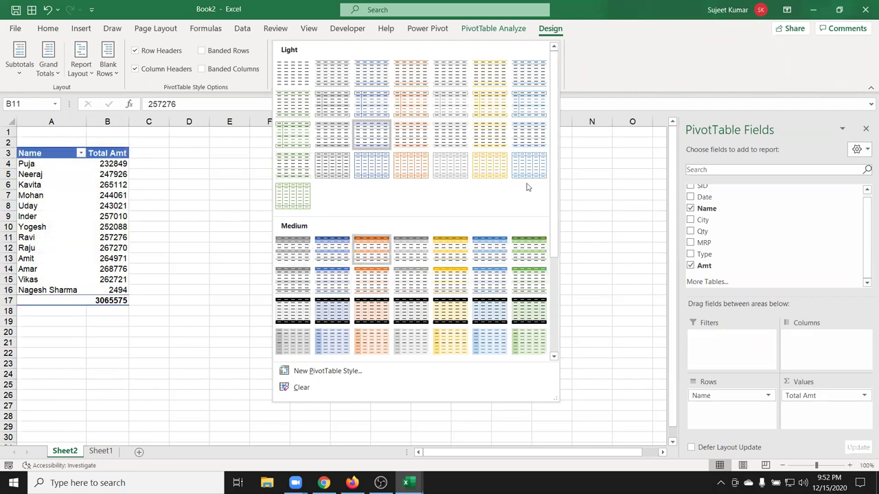
pyautogui.scroll(-3, 450, 274)
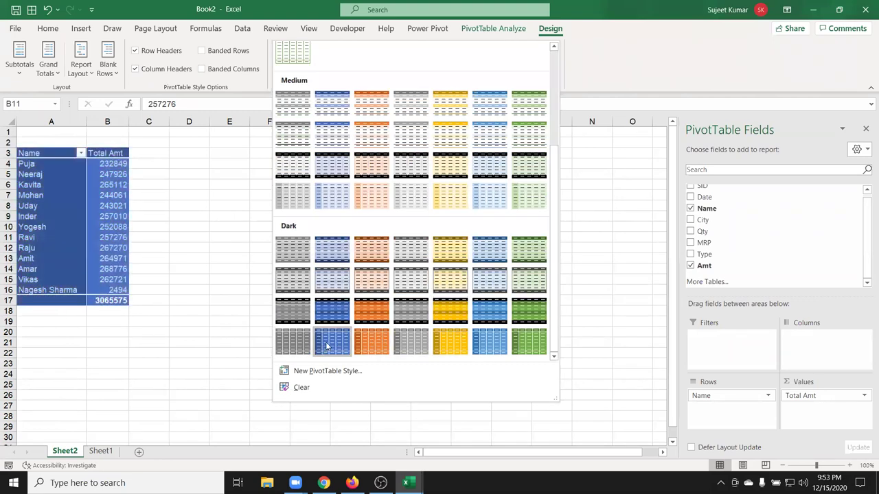
pyautogui.click(369, 348)
pyautogui.click(119, 182)
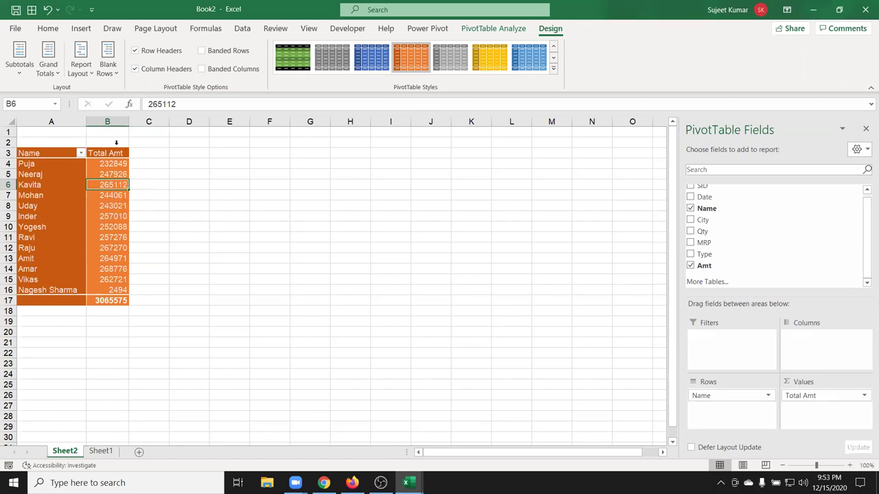
# Insert a clustered column PivotChart right of the pivot and remove Name from its axis.
pyautogui.click(80, 28)
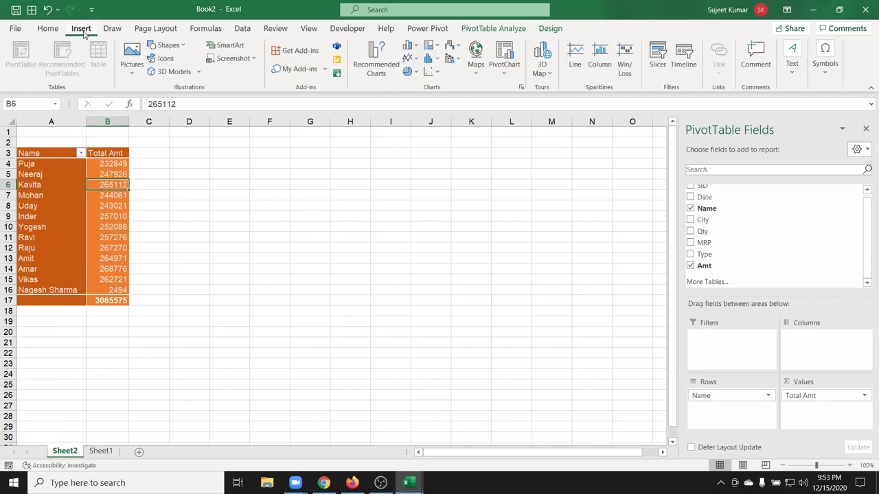
pyautogui.click(410, 45)
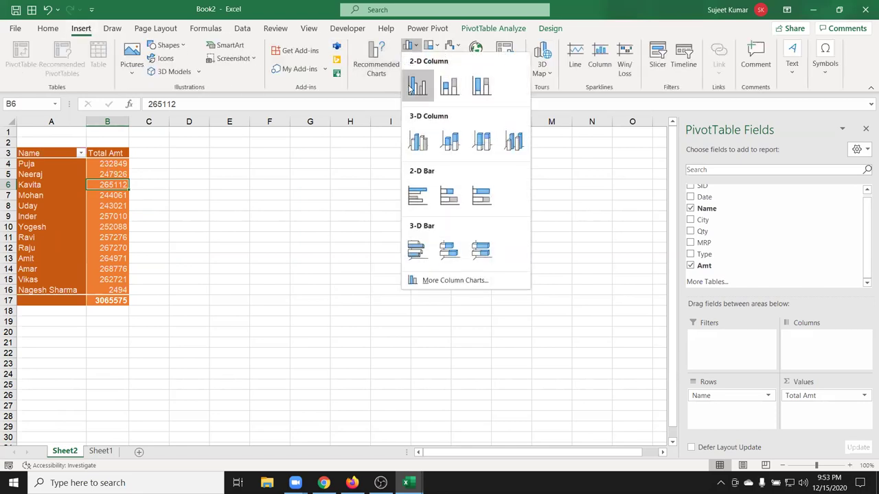
pyautogui.click(412, 84)
pyautogui.moveTo(284, 214); pyautogui.dragTo(255, 145)
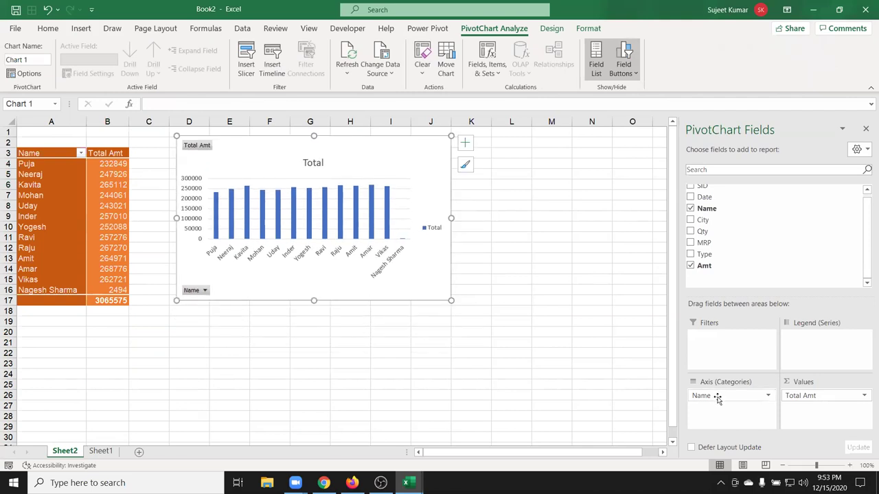
pyautogui.moveTo(716, 395)
pyautogui.mouseDown()
pyautogui.moveTo(704, 237)
pyautogui.moveTo(720, 404)
pyautogui.mouseUp()
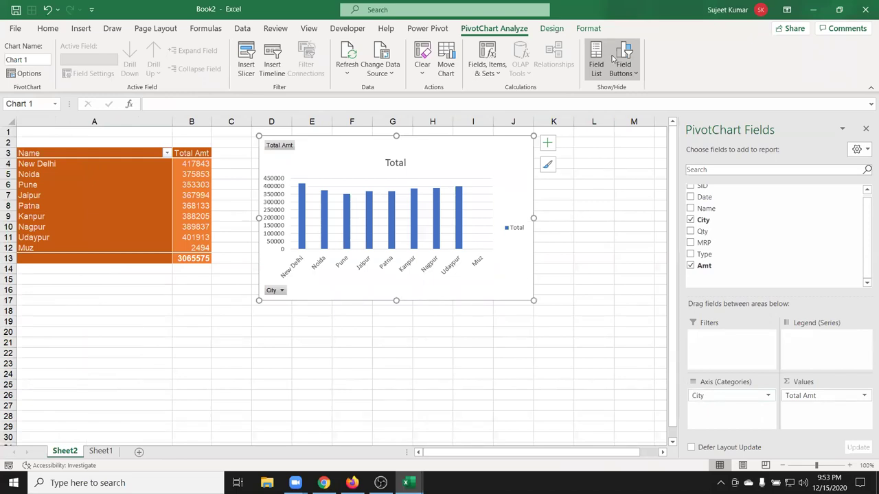
# Apply a dark chart style from the Chart Styles gallery to the city Total Amt PivotChart.
pyautogui.click(587, 28)
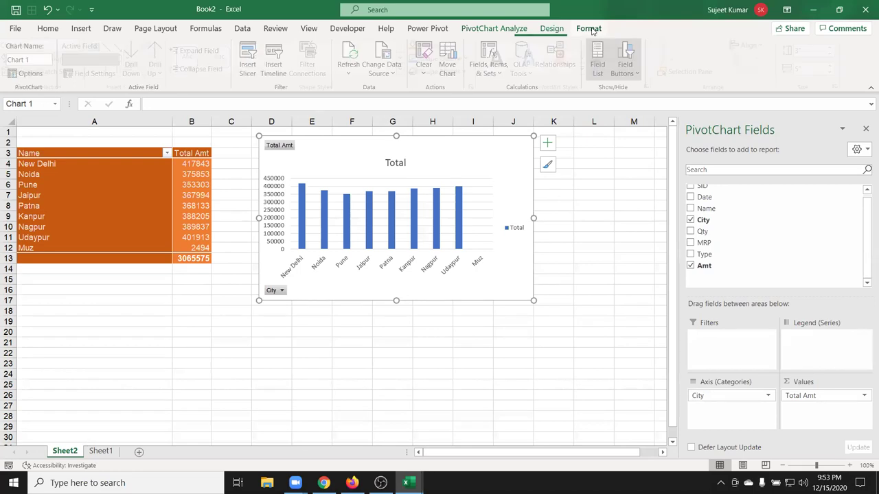
pyautogui.click(553, 29)
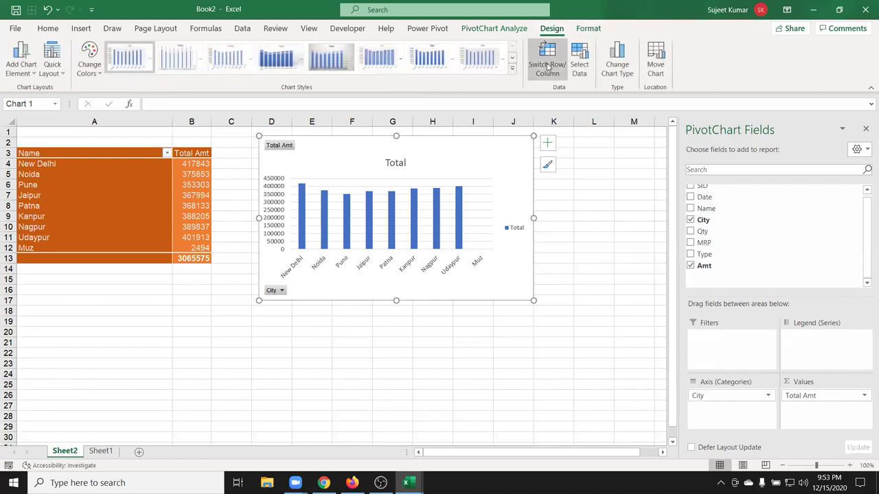
pyautogui.click(512, 69)
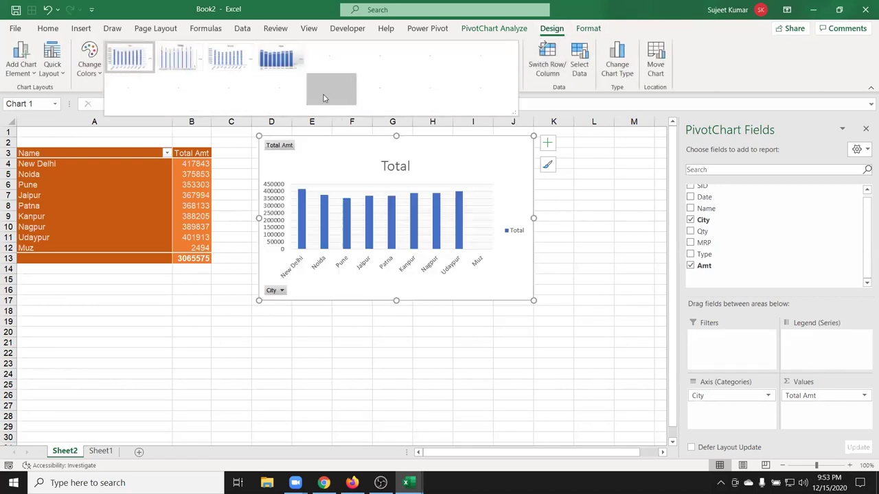
pyautogui.click(324, 97)
# Move the chart up and left beside the pivot table, then deselect it.
pyautogui.moveTo(330, 151); pyautogui.dragTo(297, 145)
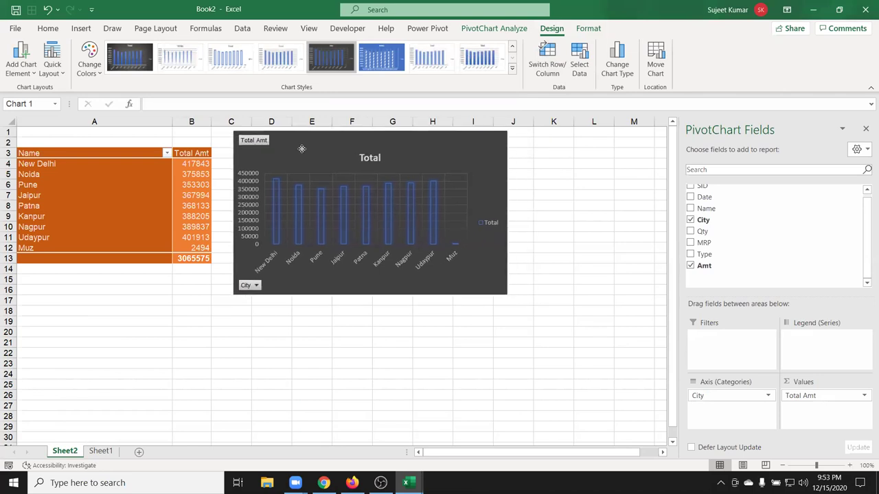
pyautogui.click(392, 425)
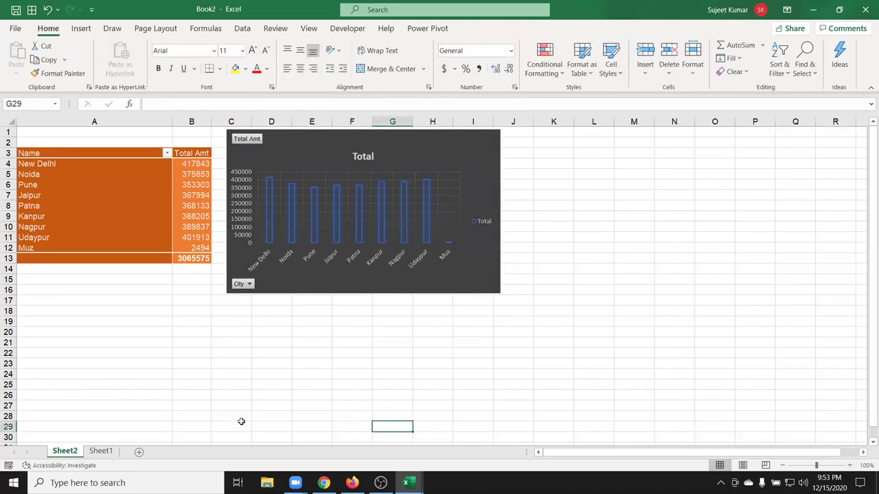
pyautogui.press('Up')
pyautogui.press('Up')
pyautogui.press('Up')
pyautogui.press('Right')
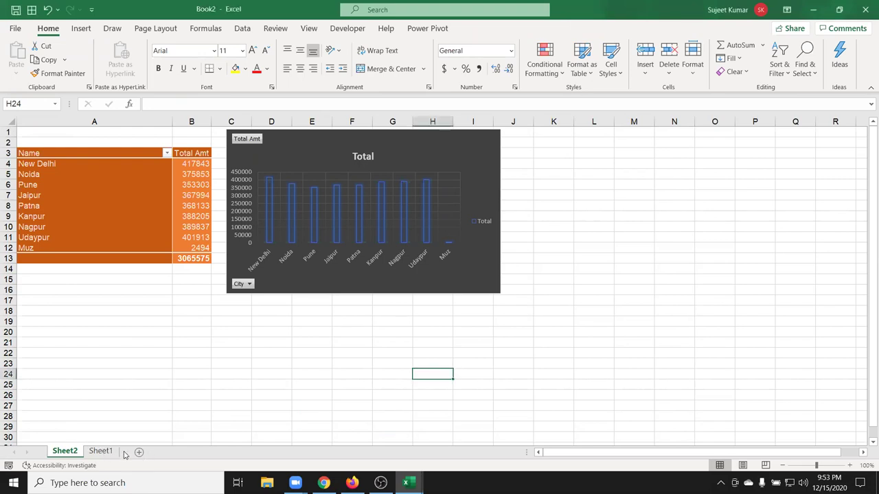
# Insert a new blank PivotTable on a new sheet from the Sheet1 sales data.
pyautogui.click(93, 453)
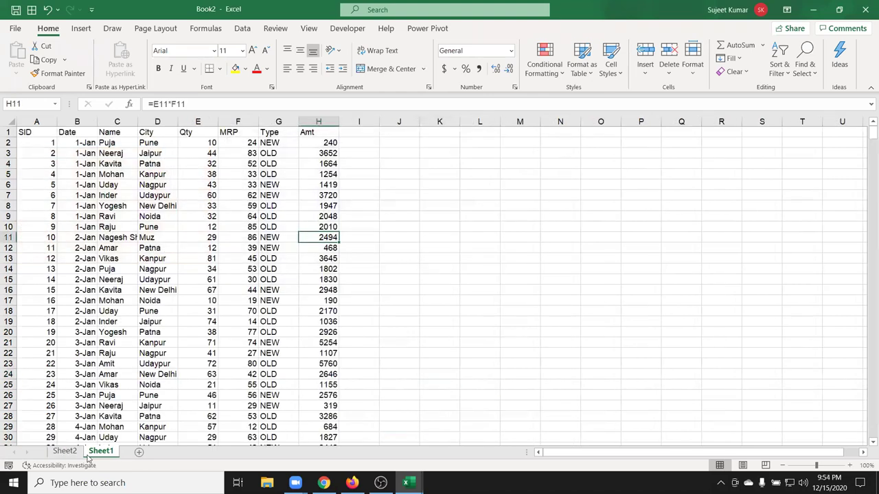
pyautogui.click(43, 142)
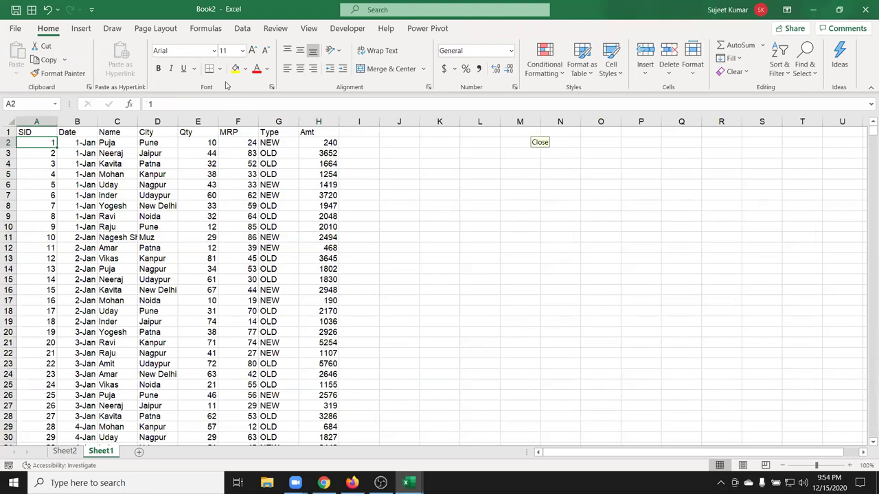
pyautogui.click(81, 28)
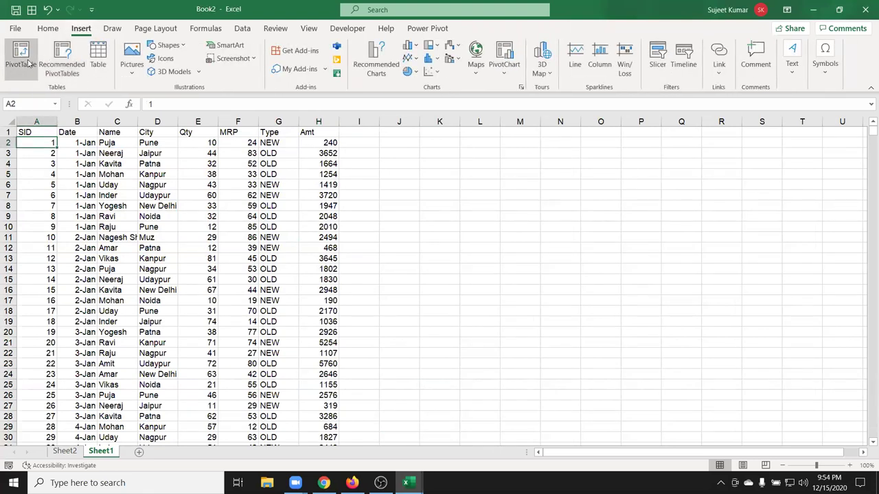
pyautogui.click(21, 55)
pyautogui.click(539, 292)
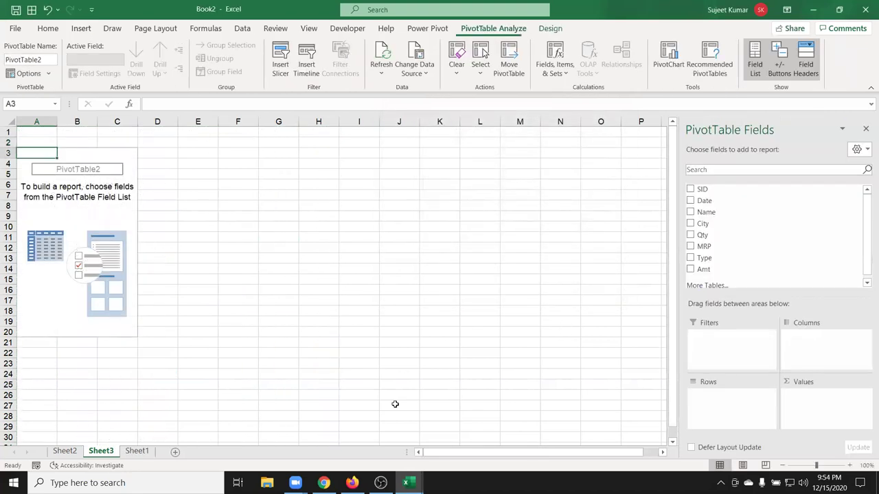
# Return to Sheet1 and highlight parts of the Name and Qty columns.
pyautogui.click(137, 451)
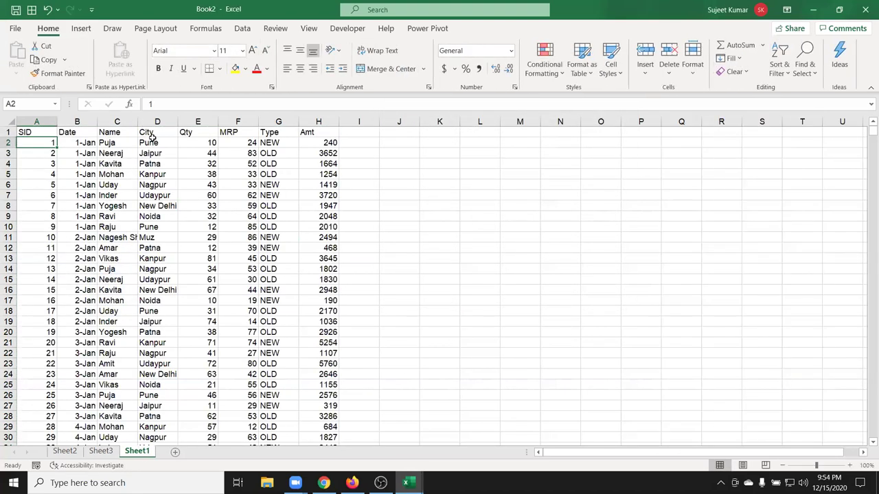
pyautogui.moveTo(117, 142); pyautogui.dragTo(116, 290)
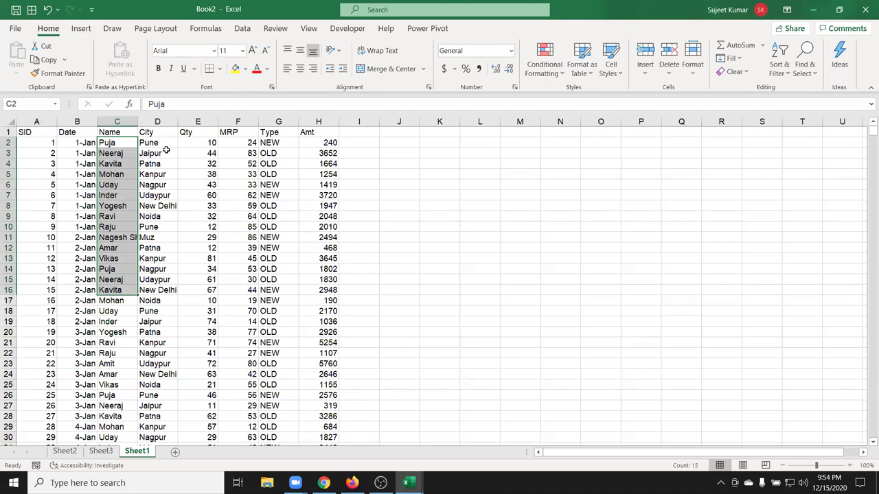
pyautogui.moveTo(166, 150); pyautogui.dragTo(157, 227)
pyautogui.moveTo(197, 164); pyautogui.dragTo(198, 268)
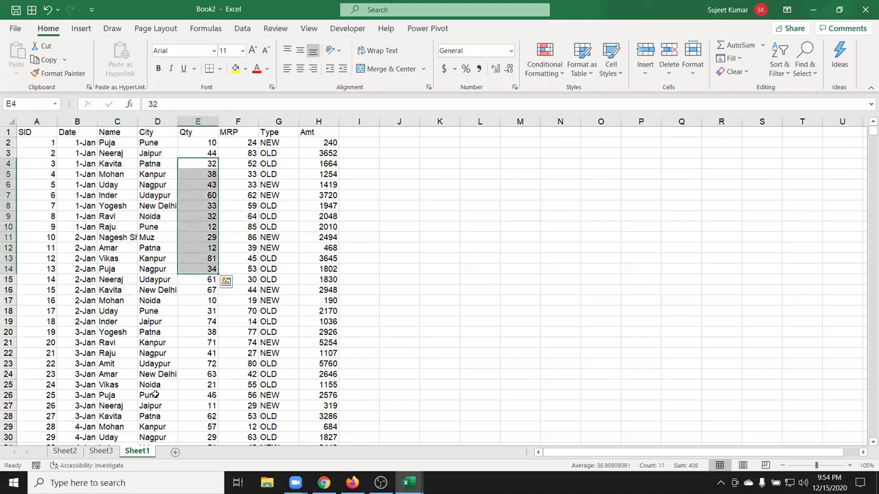
# On Sheet3, place Name in Rows, City in Columns and Qty in Values.
pyautogui.click(101, 451)
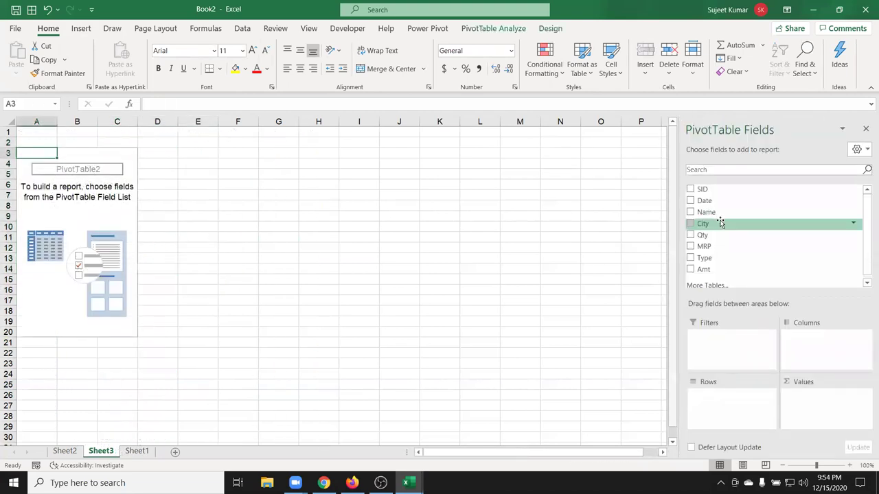
pyautogui.moveTo(735, 216); pyautogui.dragTo(720, 402)
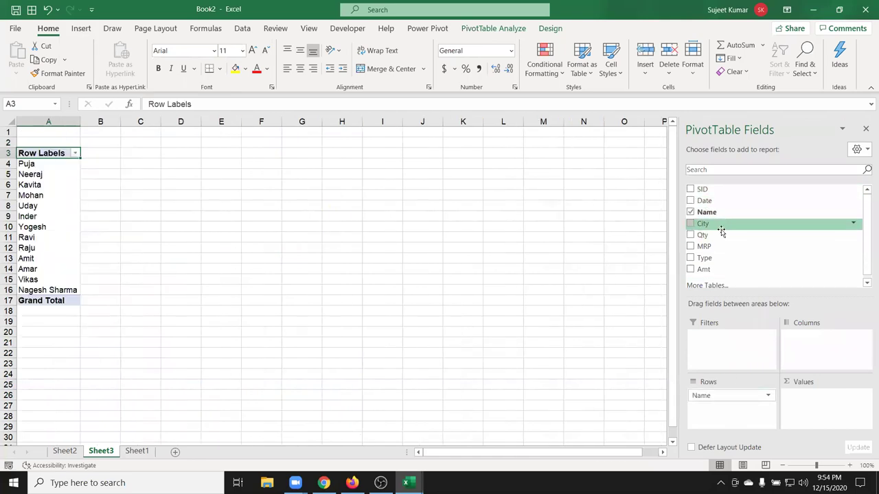
pyautogui.moveTo(721, 232); pyautogui.dragTo(803, 343)
pyautogui.moveTo(709, 247); pyautogui.dragTo(789, 401)
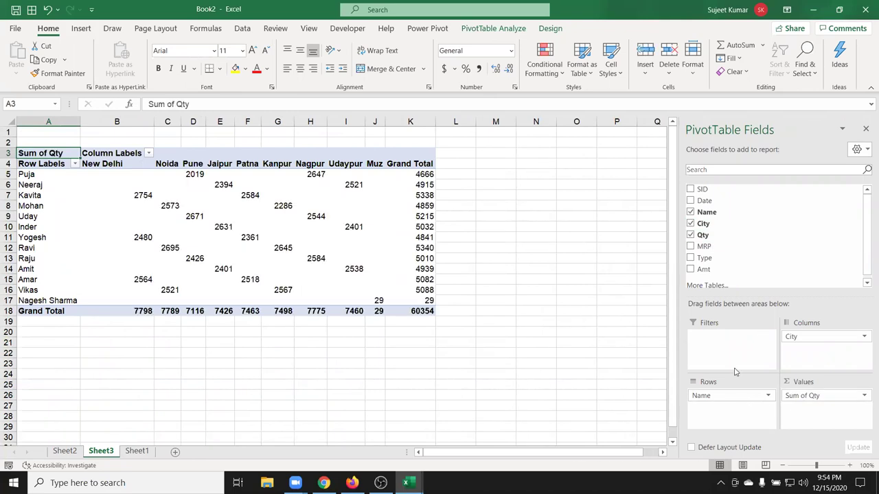
# Select a few cells in the new pivot, including empty ones.
pyautogui.click(171, 206)
pyautogui.moveTo(278, 196); pyautogui.dragTo(279, 206)
pyautogui.click(279, 232)
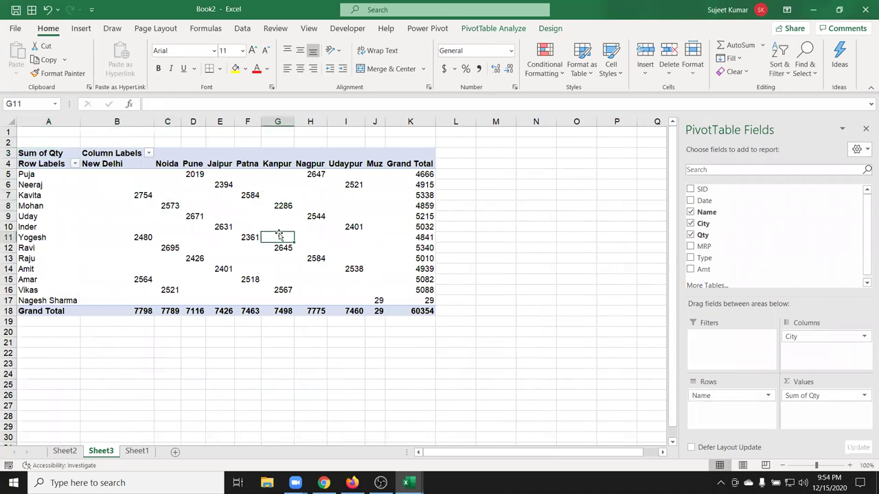
pyautogui.click(186, 197)
# In PivotTable Options, set 'For empty cells show' to 0 so blank cells display zero.
pyautogui.rightClick(186, 197)
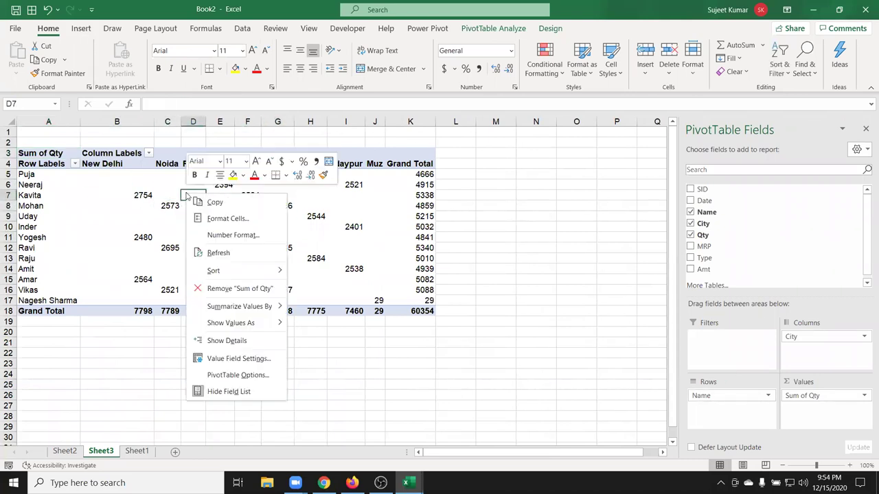
pyautogui.click(529, 329)
pyautogui.rightClick(208, 206)
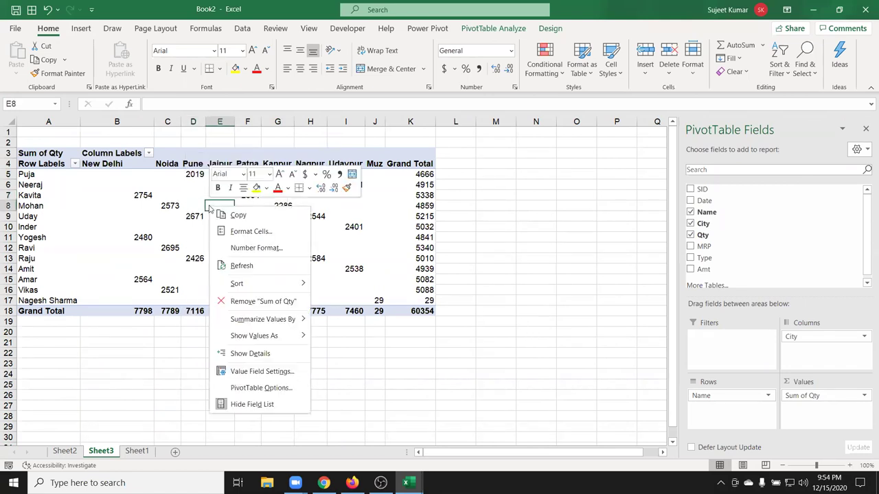
pyautogui.click(255, 391)
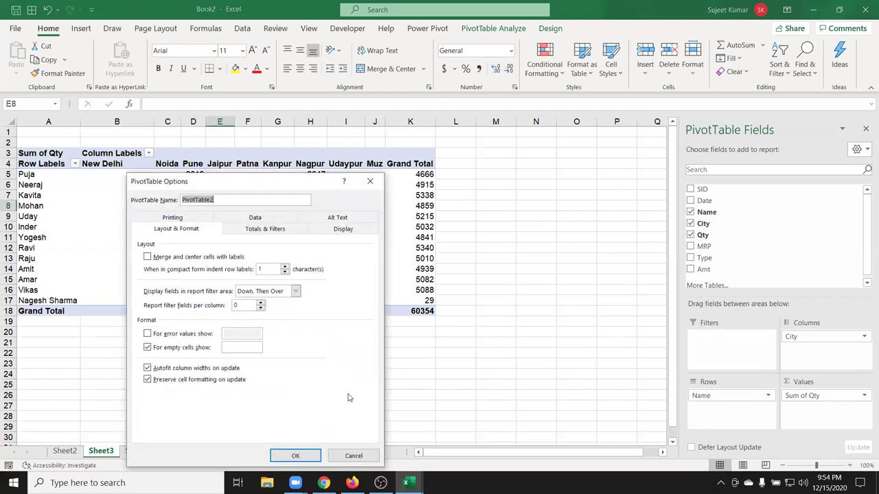
pyautogui.moveTo(251, 187); pyautogui.dragTo(413, 142)
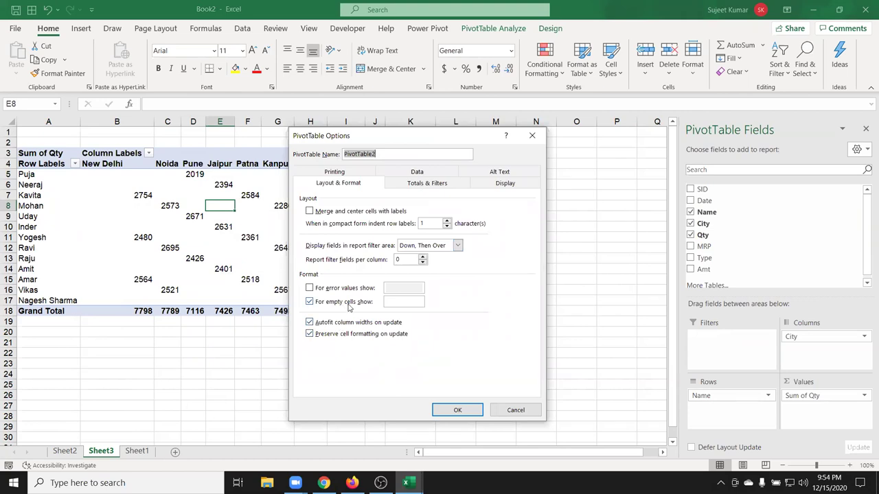
pyautogui.click(410, 305)
pyautogui.click(458, 410)
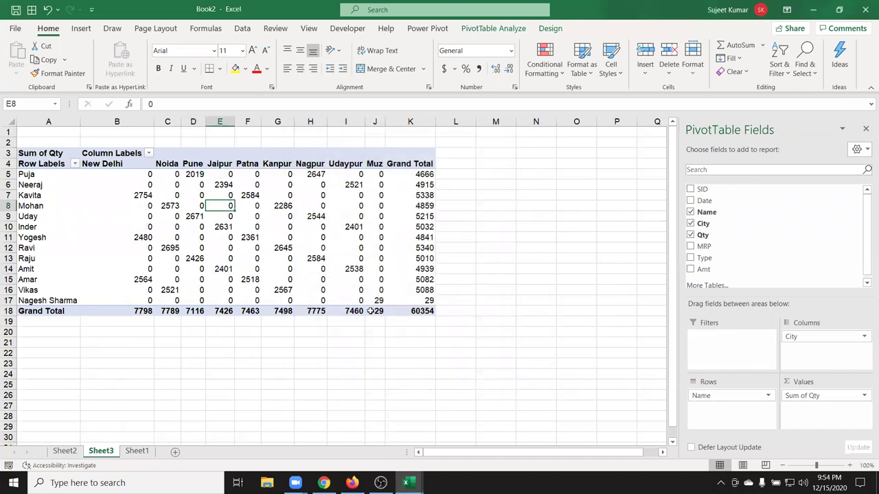
pyautogui.click(353, 281)
pyautogui.click(353, 249)
pyautogui.click(353, 198)
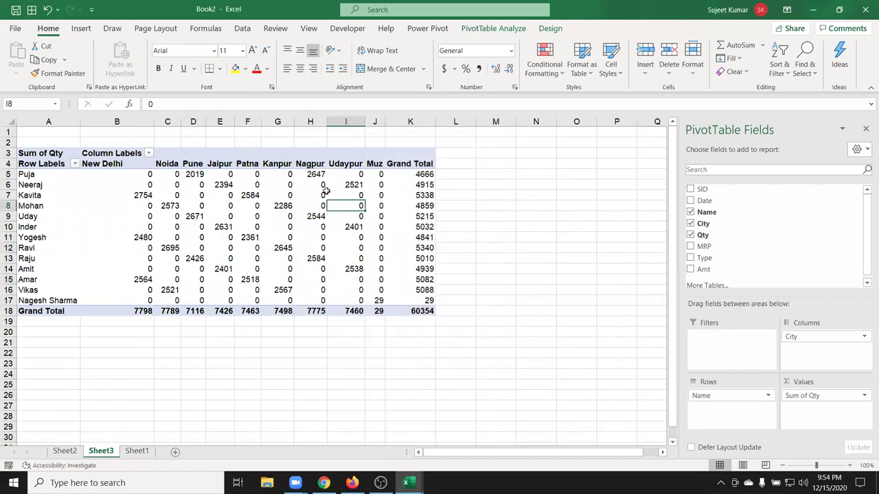
pyautogui.click(321, 196)
pyautogui.click(316, 242)
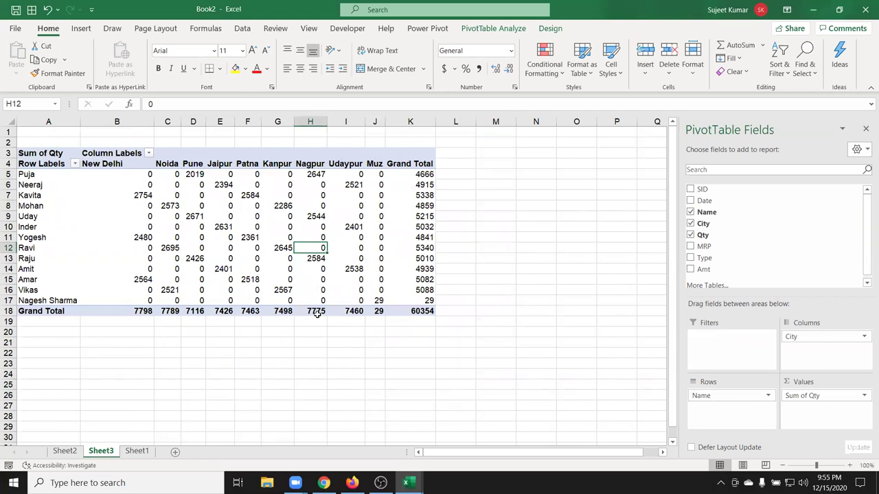
pyautogui.moveTo(382, 300)
pyautogui.mouseDown()
pyautogui.moveTo(384, 187)
pyautogui.moveTo(148, 179)
pyautogui.mouseUp()
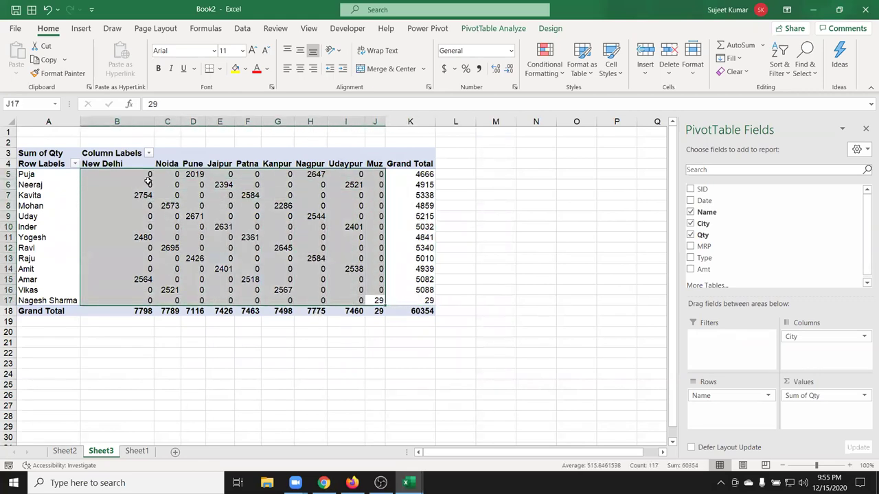
pyautogui.click(265, 206)
pyautogui.click(306, 248)
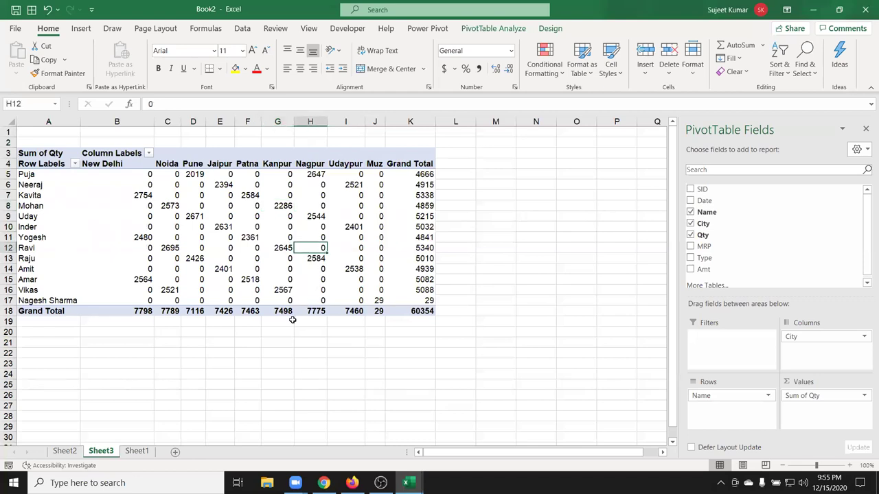
pyautogui.click(299, 357)
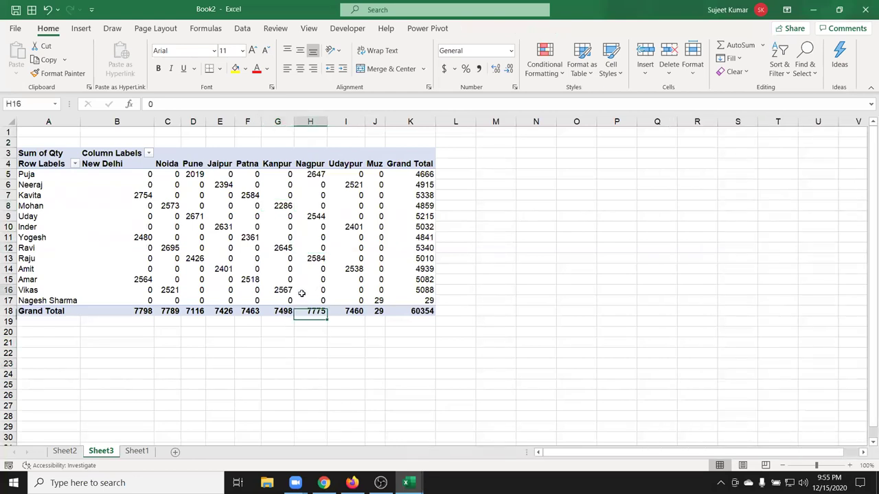
pyautogui.click(301, 294)
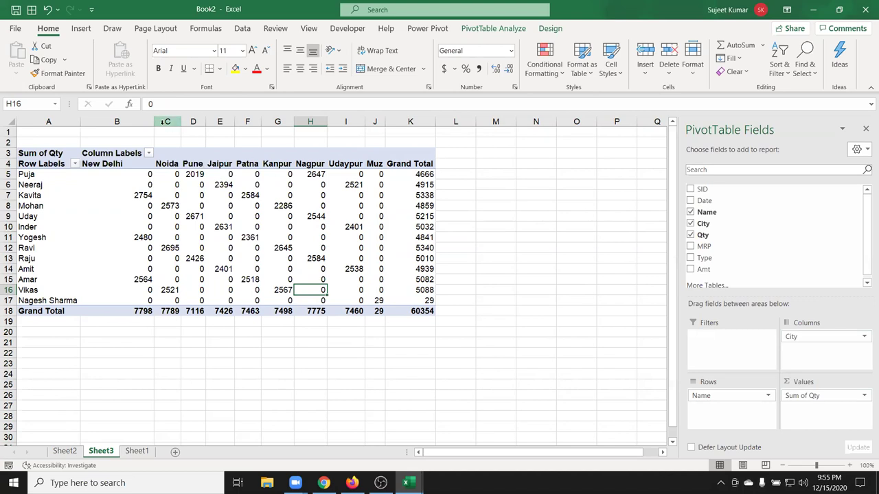
# Replace City with Date in the pivot columns and ungroup the months into individual dates.
pyautogui.moveTo(806, 337); pyautogui.dragTo(783, 238)
pyautogui.moveTo(714, 200)
pyautogui.mouseDown()
pyautogui.moveTo(816, 359)
pyautogui.moveTo(803, 345)
pyautogui.mouseUp()
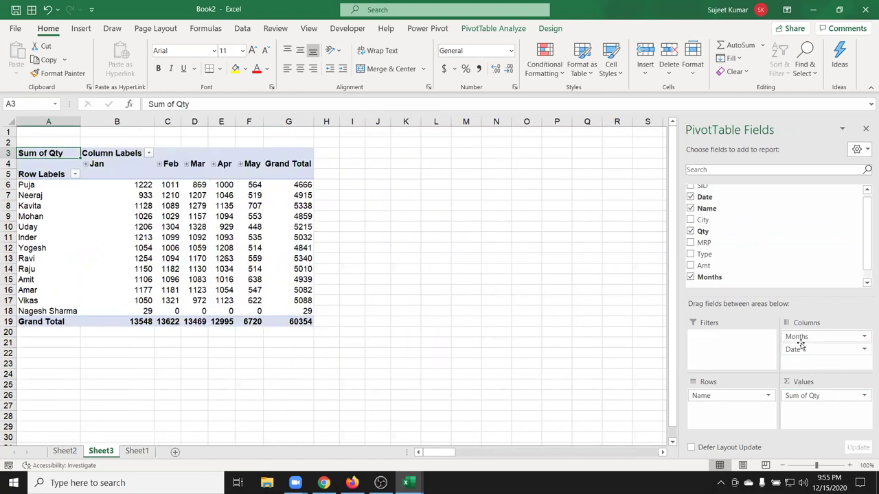
pyautogui.rightClick(110, 163)
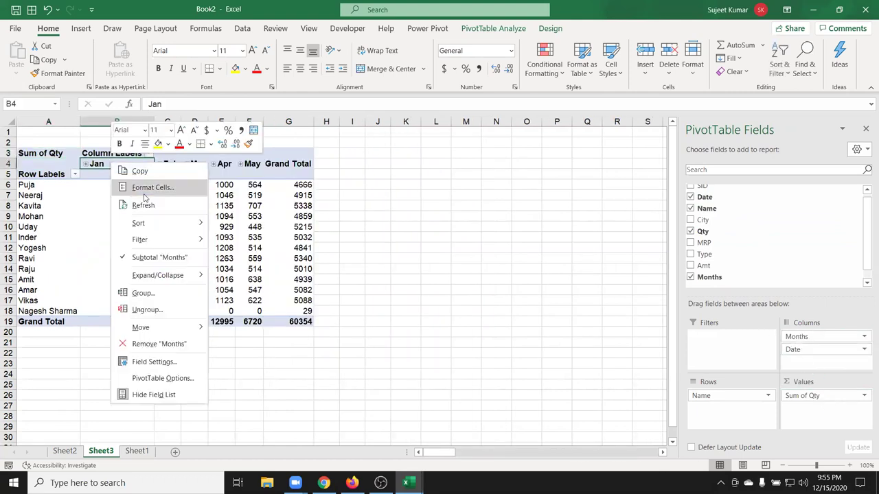
pyautogui.click(147, 310)
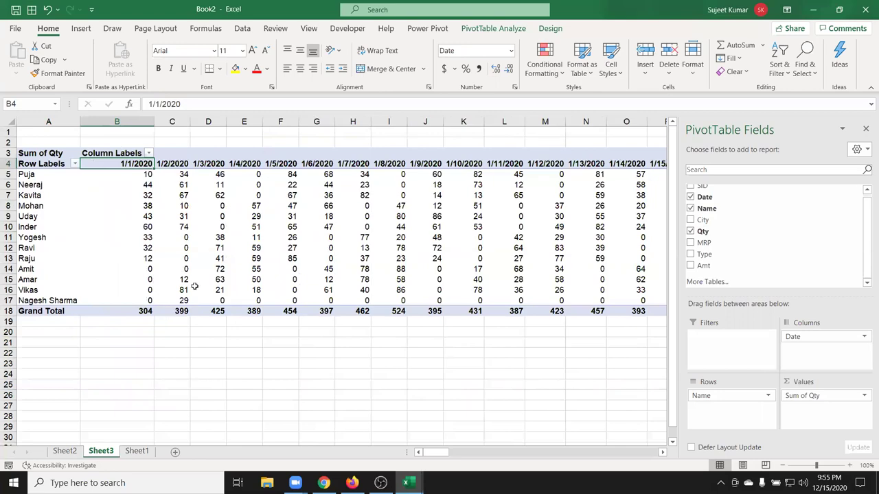
# Browse right and left across the daily date columns.
pyautogui.press('Right')
pyautogui.press('Right')
pyautogui.press('Right')
pyautogui.press('Right')
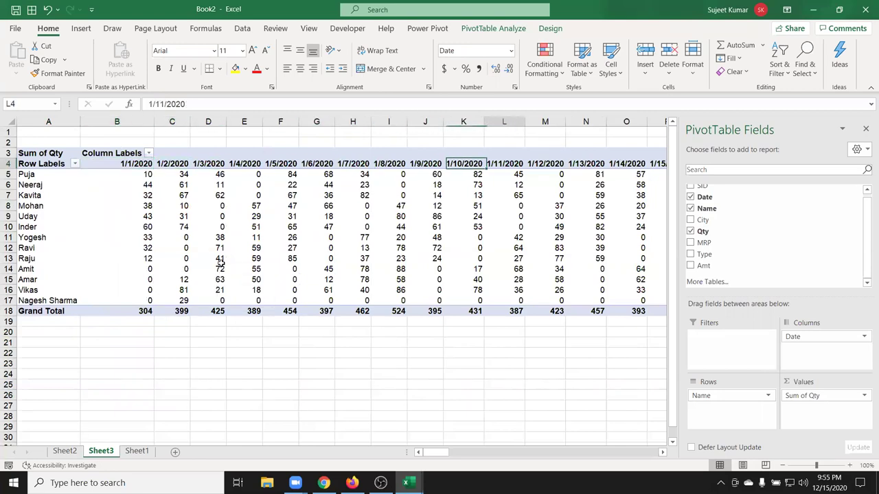
pyautogui.press('Right')
pyautogui.press('Right')
pyautogui.press('Right')
pyautogui.press('Right')
pyautogui.press('Right')
pyautogui.press('Right')
pyautogui.press('Right')
pyautogui.press('Right')
pyautogui.press('Right')
pyautogui.press('Right')
pyautogui.press('Right')
pyautogui.press('Right')
pyautogui.press('Right')
pyautogui.press('Right')
pyautogui.press('Right')
pyautogui.press('Right')
pyautogui.press('Right')
pyautogui.press('Right')
pyautogui.press('Right')
pyautogui.press('Right')
pyautogui.press('Right')
pyautogui.press('Right')
pyautogui.press('Right')
pyautogui.press('Right')
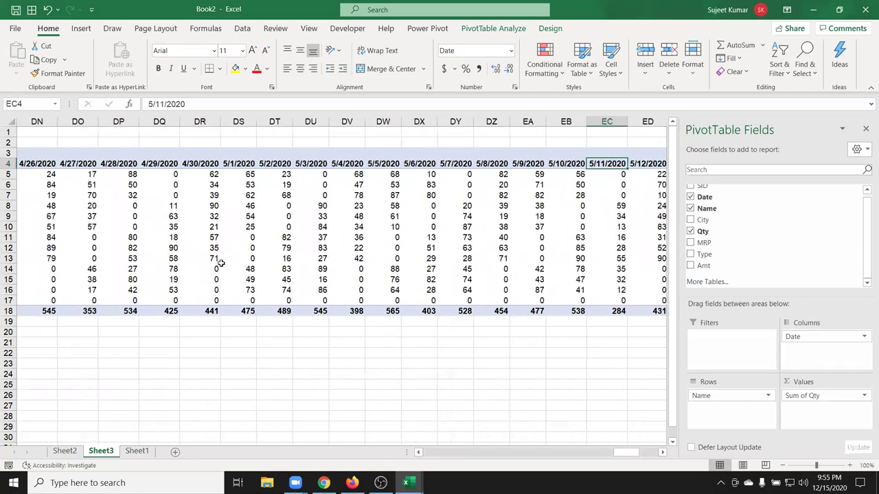
pyautogui.press('Right')
pyautogui.press('Right')
pyautogui.press('Right')
pyautogui.press('Left')
pyautogui.press('Left')
pyautogui.press('Left')
pyautogui.press('Left')
pyautogui.press('Left')
pyautogui.press('Left')
pyautogui.press('Left')
pyautogui.press('Left')
pyautogui.press('Left')
pyautogui.press('Left')
pyautogui.press('Left')
pyautogui.press('Left')
pyautogui.press('Left')
pyautogui.press('Left')
pyautogui.press('Left')
pyautogui.press('Left')
pyautogui.press('Left')
pyautogui.press('Left')
pyautogui.press('Left')
pyautogui.press('Left')
pyautogui.press('Left')
pyautogui.press('Left')
pyautogui.press('Left')
pyautogui.press('Left')
pyautogui.press('Left')
pyautogui.press('Left')
pyautogui.press('Left')
pyautogui.press('Left')
pyautogui.press('Left')
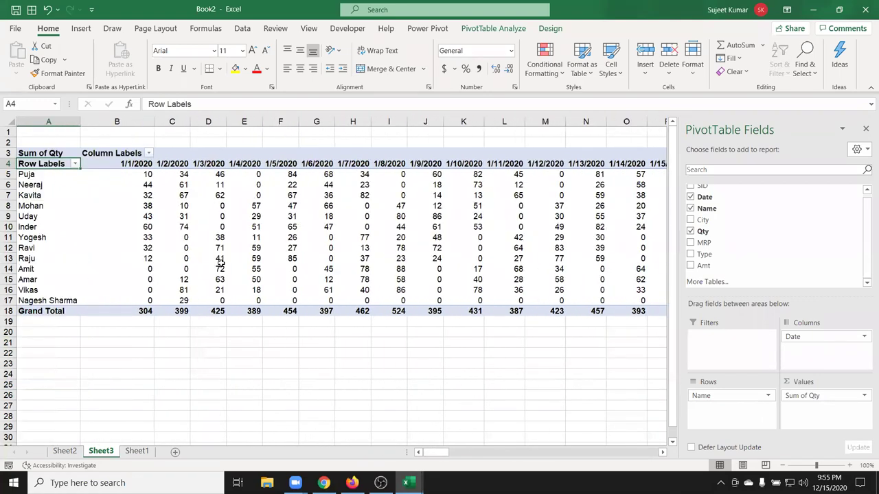
# Remove Date from Columns and nest Name under City in the pivot rows.
pyautogui.moveTo(794, 338); pyautogui.dragTo(772, 240)
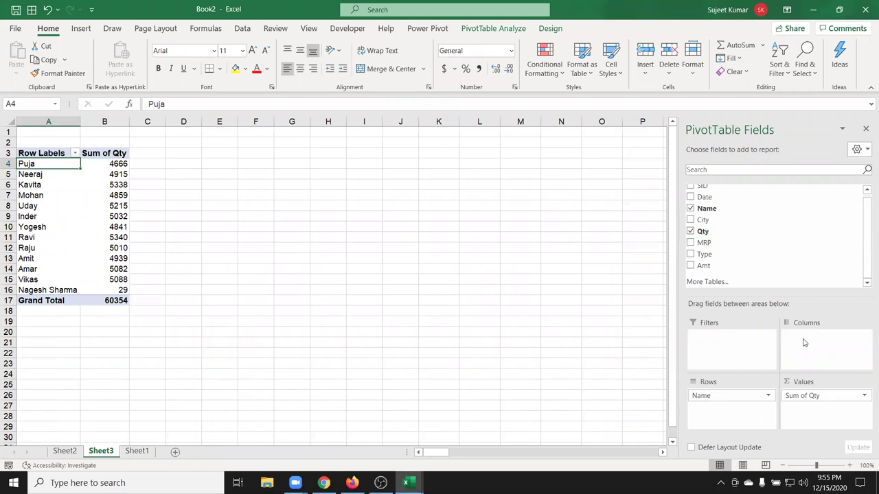
pyautogui.moveTo(720, 220)
pyautogui.mouseDown()
pyautogui.moveTo(735, 406)
pyautogui.moveTo(722, 405)
pyautogui.moveTo(727, 426)
pyautogui.moveTo(714, 416)
pyautogui.mouseUp()
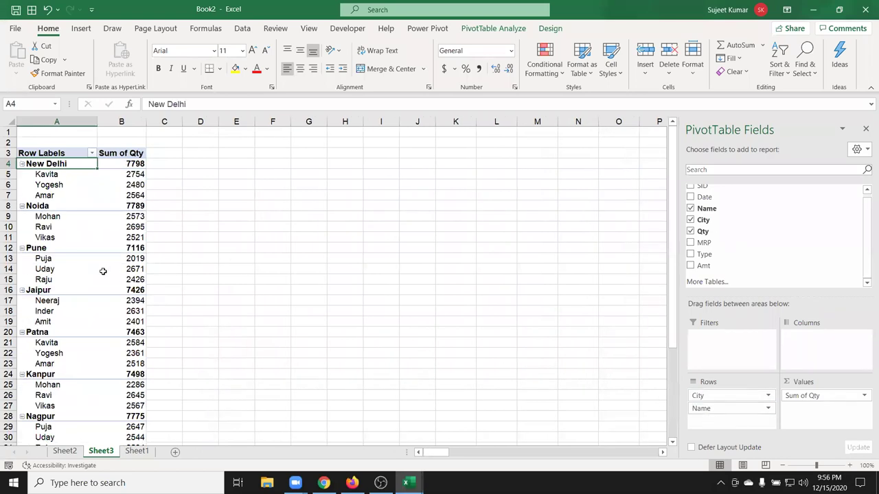
pyautogui.click(103, 271)
pyautogui.scroll(-5, 105, 298)
pyautogui.scroll(5, 106, 298)
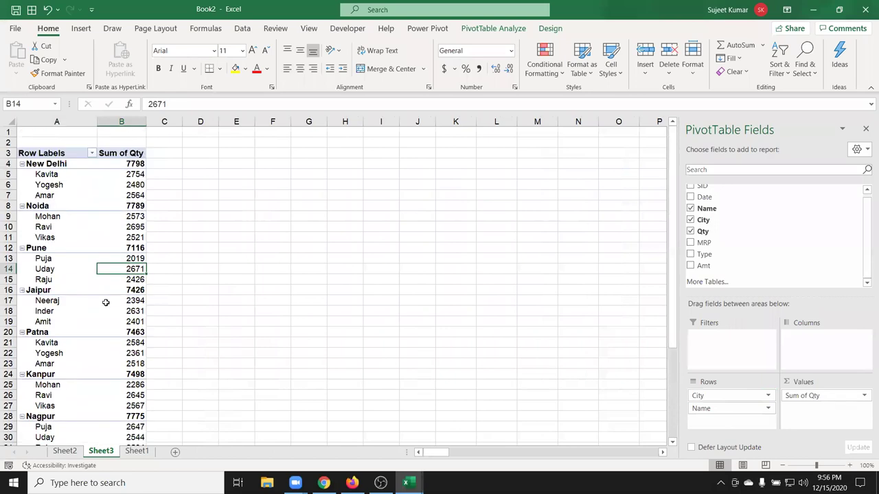
# Check Amar's quantity under New Delhi, then collapse the New Delhi group.
pyautogui.click(55, 195)
pyautogui.press('Right')
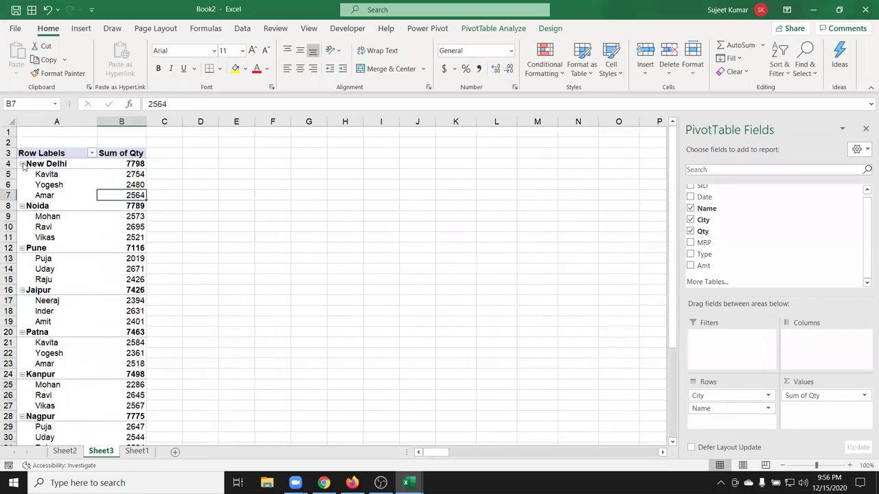
pyautogui.click(22, 164)
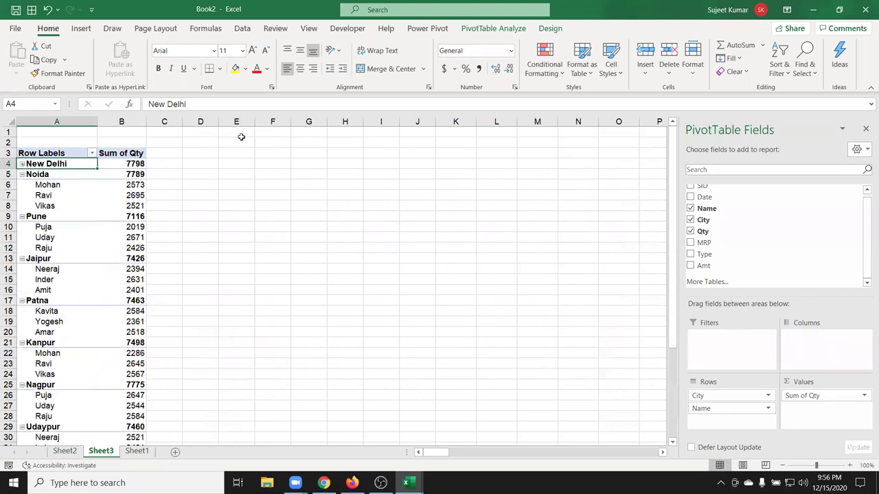
# Toggle Collapse Field and Expand Field, leaving all city groups expanded, then select columns A:B.
pyautogui.click(500, 29)
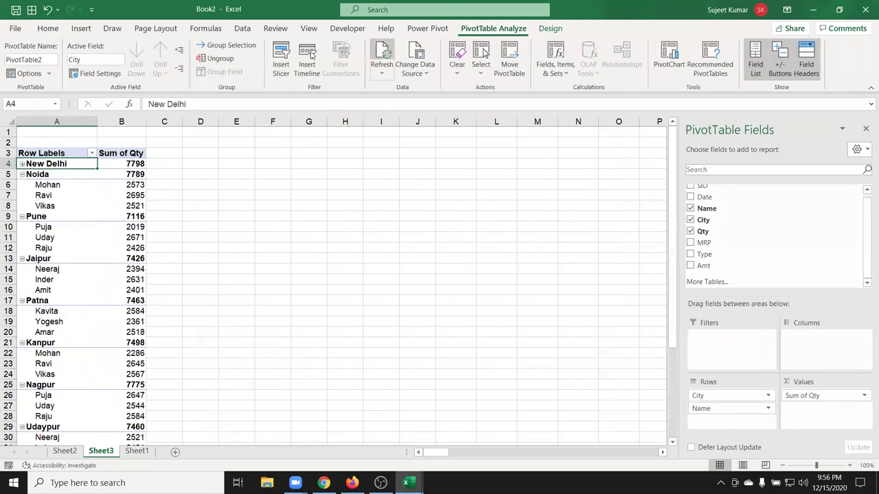
pyautogui.click(179, 72)
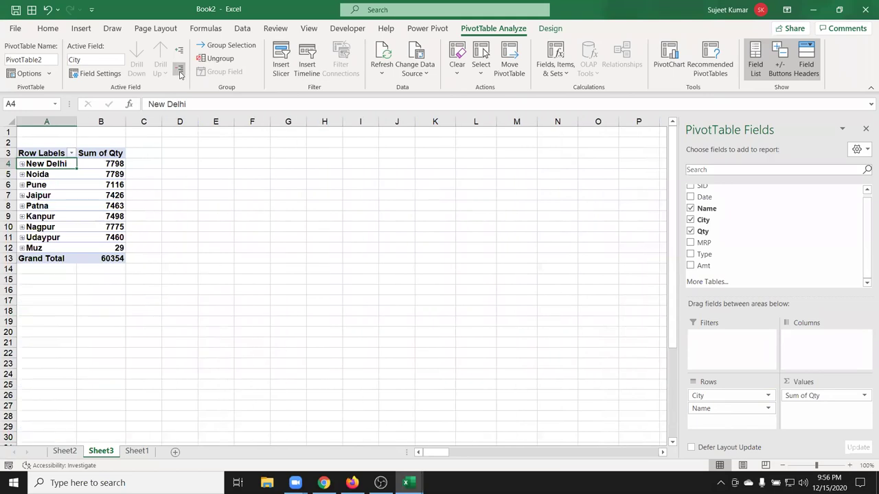
pyautogui.click(179, 50)
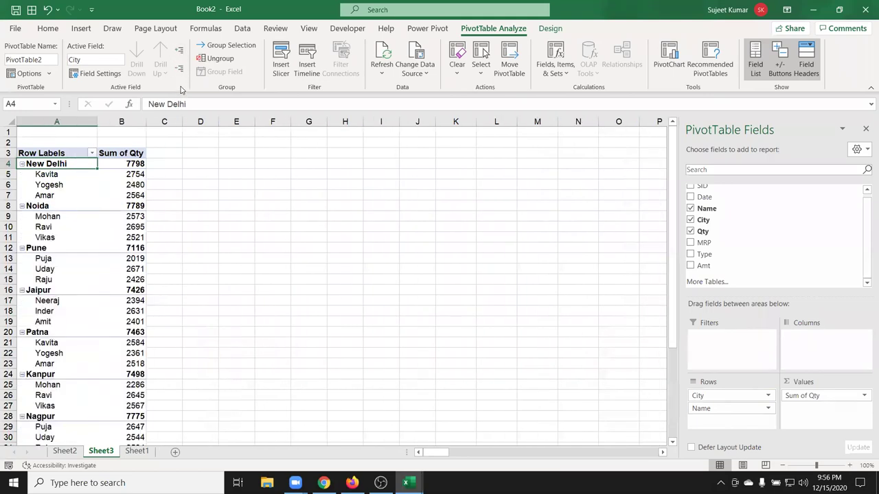
pyautogui.click(179, 73)
pyautogui.click(178, 51)
pyautogui.click(178, 68)
pyautogui.click(178, 52)
pyautogui.moveTo(49, 118); pyautogui.dragTo(102, 132)
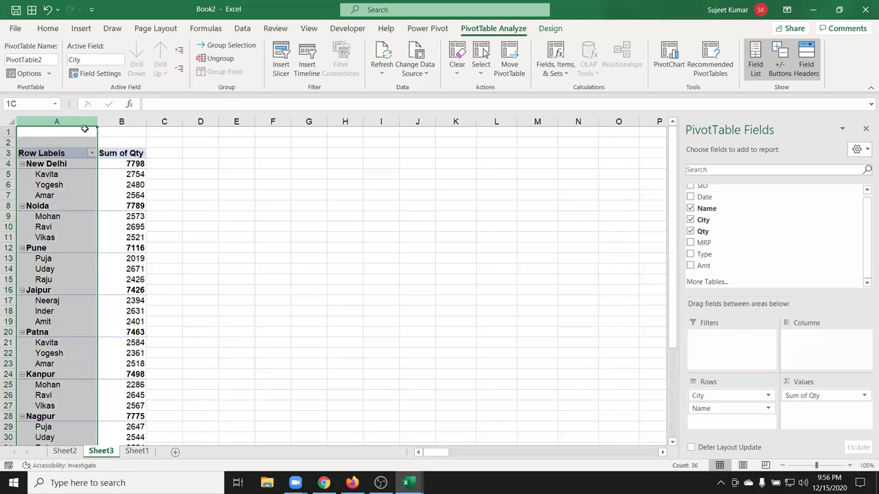
pyautogui.hotkey('ctrl', 'c')
pyautogui.click(381, 132)
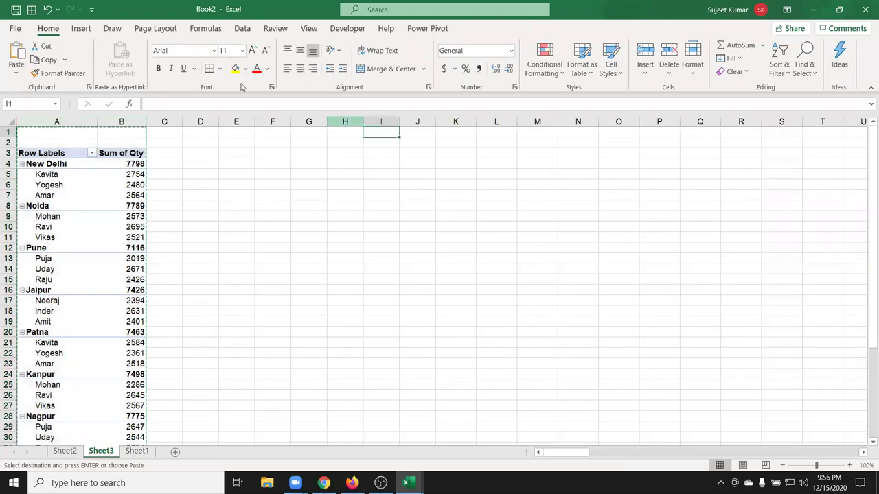
pyautogui.click(15, 72)
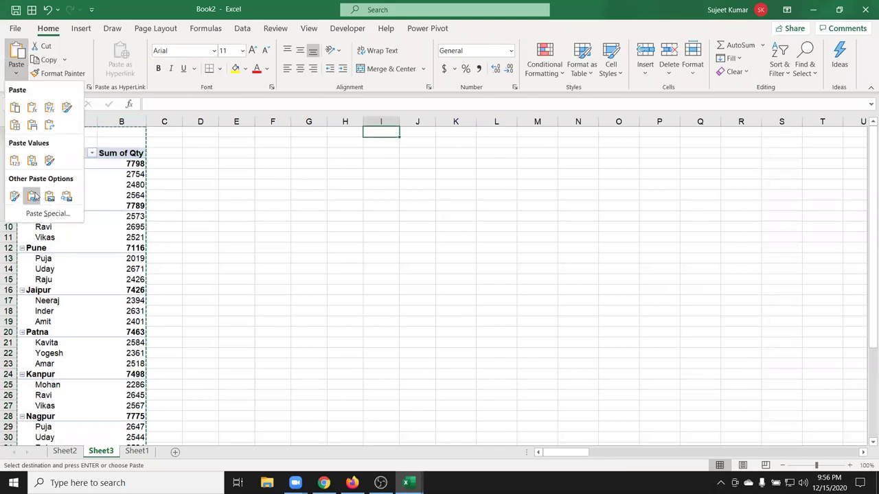
pyautogui.click(15, 160)
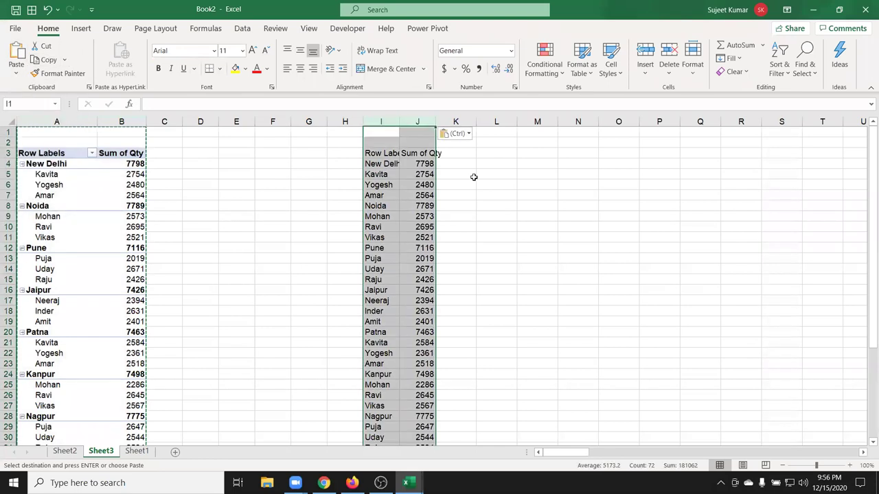
pyautogui.doubleClick(435, 122)
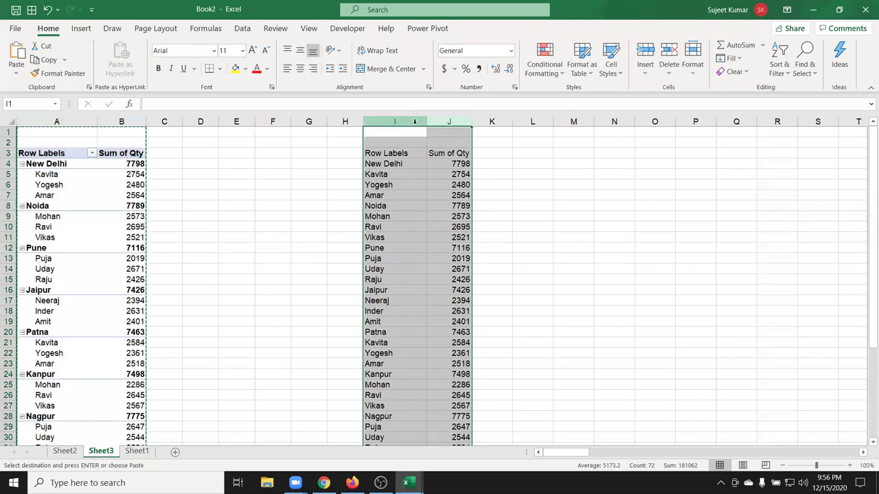
pyautogui.moveTo(406, 165); pyautogui.dragTo(401, 169)
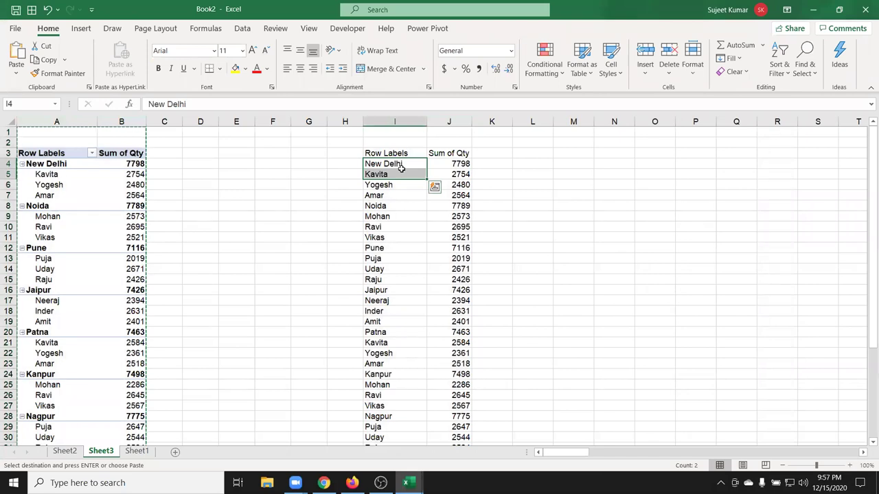
pyautogui.click(405, 132)
pyautogui.hotkey('ctrl', 'shift', 'Down')
pyautogui.hotkey('ctrl', 'shift', 'Down')
pyautogui.hotkey('shift', 'Right')
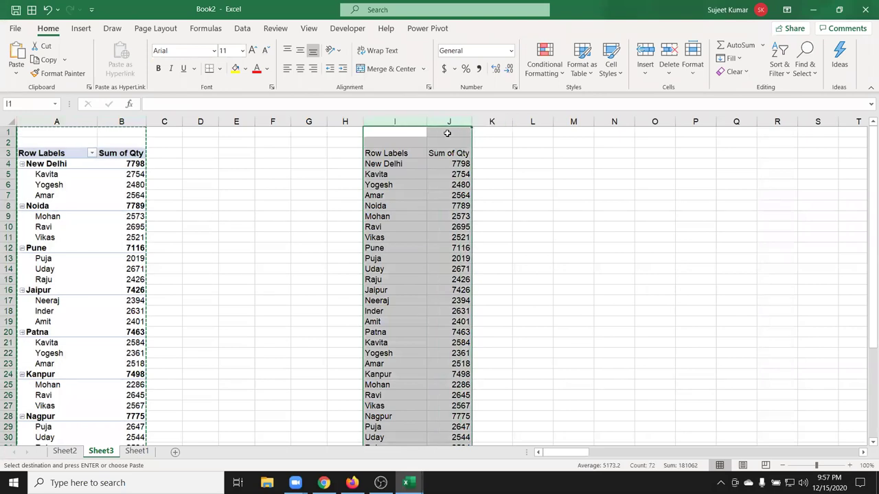
pyautogui.press('Delete')
pyautogui.click(265, 184)
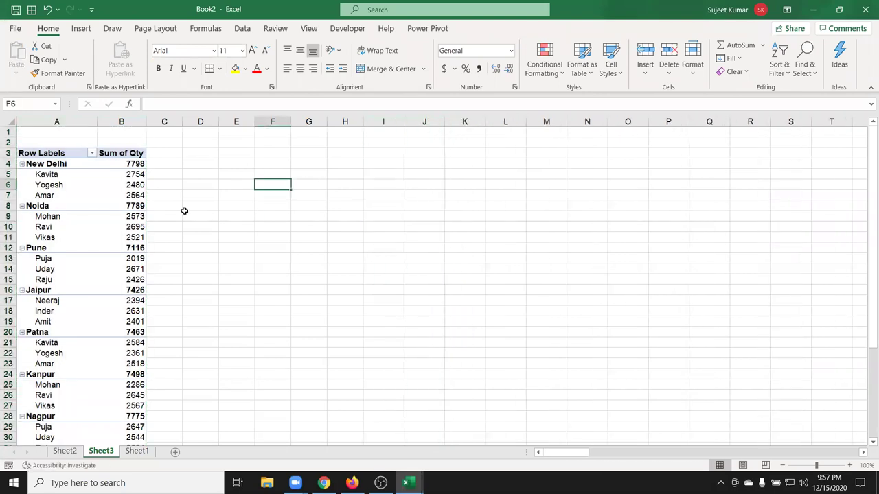
# Click through the pivot's name and city items to inspect them.
pyautogui.click(60, 174)
pyautogui.click(55, 185)
pyautogui.click(41, 205)
pyautogui.click(50, 228)
pyautogui.click(51, 230)
pyautogui.press('Return')
pyautogui.press('Return')
pyautogui.press('Return')
pyautogui.press('Return')
pyautogui.press('Return')
pyautogui.press('Return')
pyautogui.press('Return')
pyautogui.click(44, 327)
pyautogui.click(177, 207)
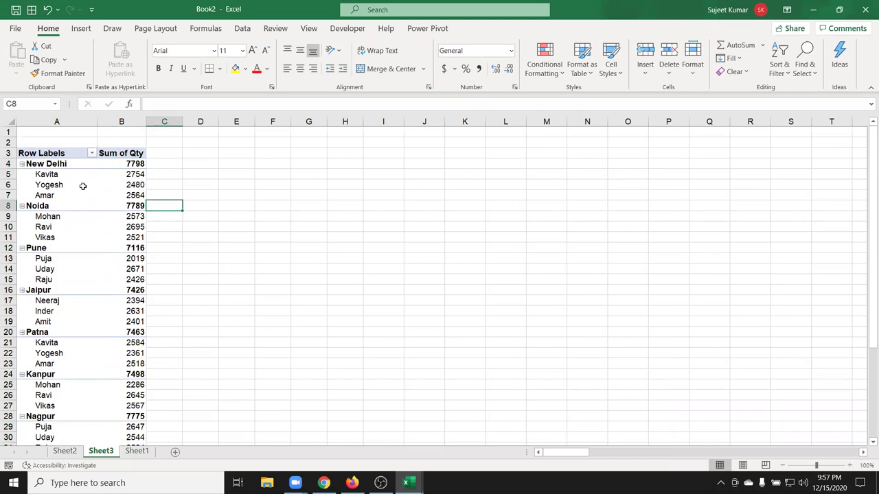
# Turn on Classic PivotTable layout in the PivotTable Options Display settings.
pyautogui.click(61, 163)
pyautogui.click(59, 185)
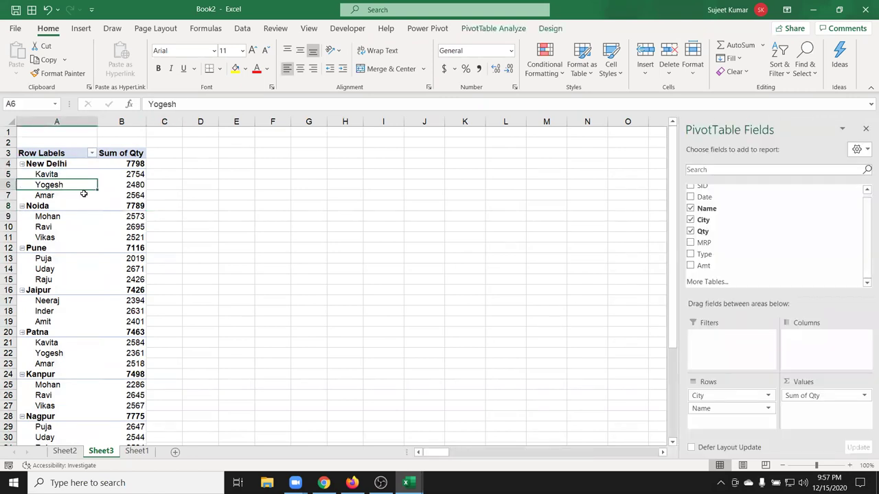
pyautogui.rightClick(83, 196)
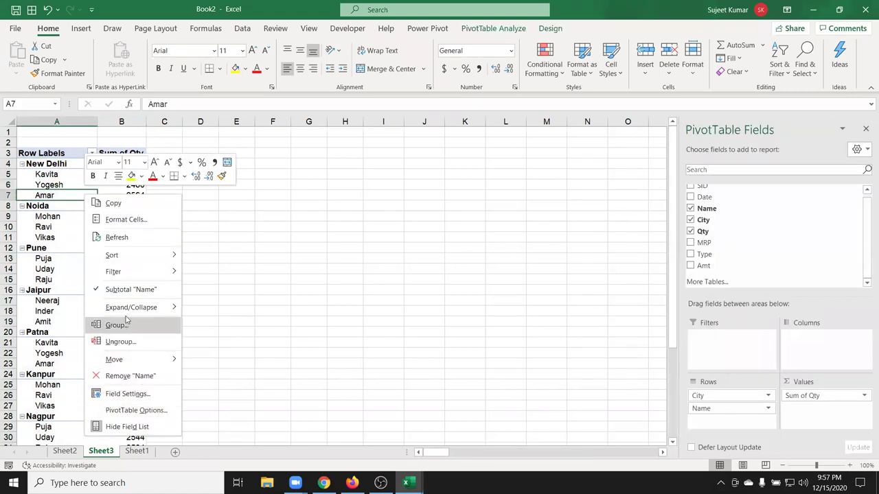
pyautogui.click(127, 410)
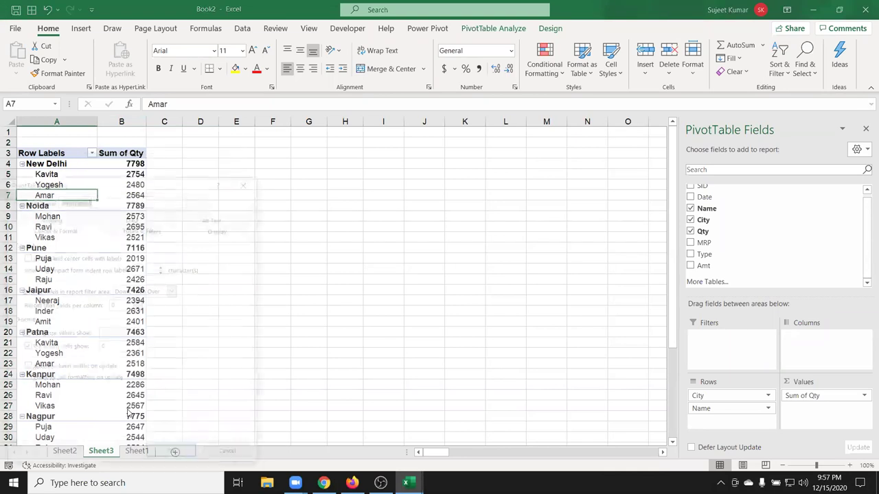
pyautogui.moveTo(167, 186); pyautogui.dragTo(420, 163)
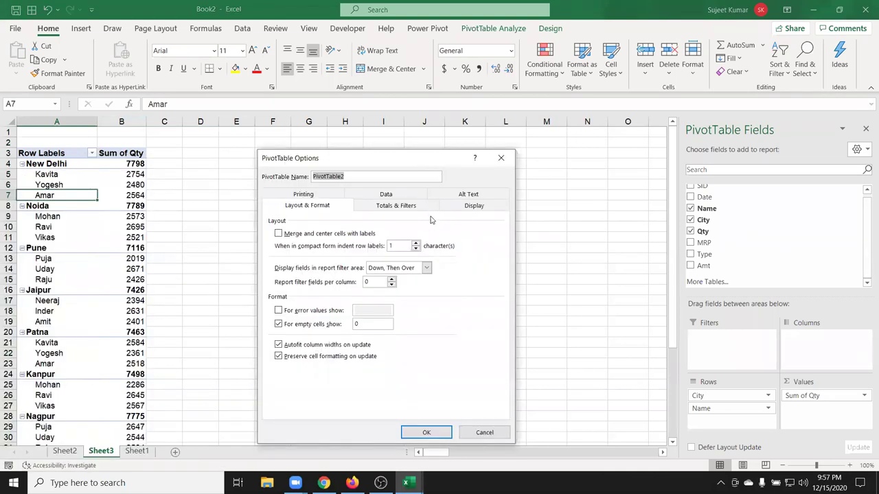
pyautogui.click(473, 208)
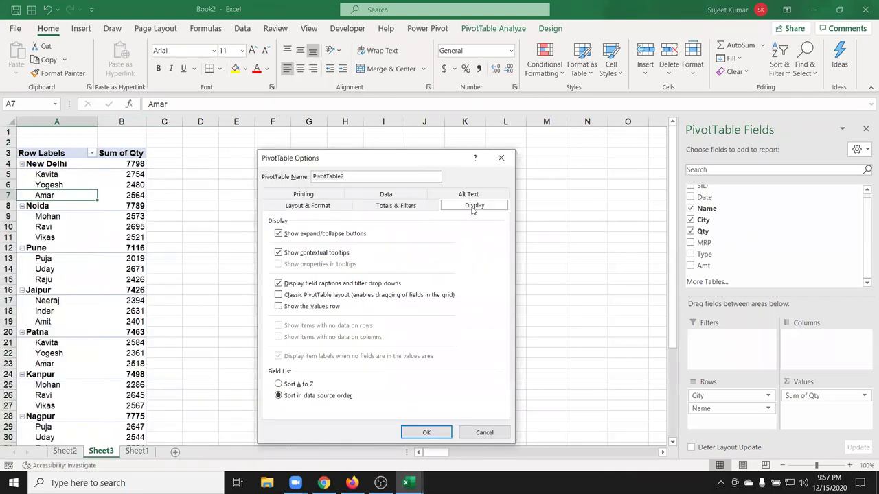
pyautogui.click(286, 295)
pyautogui.click(428, 428)
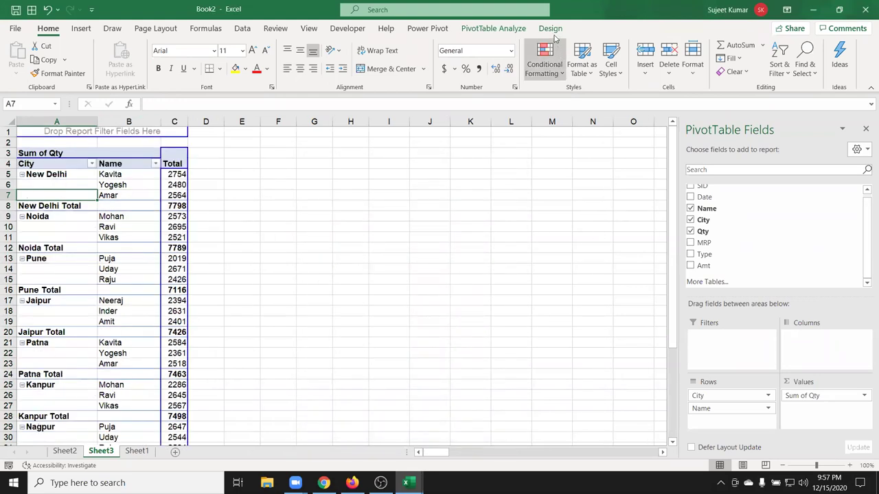
pyautogui.click(549, 28)
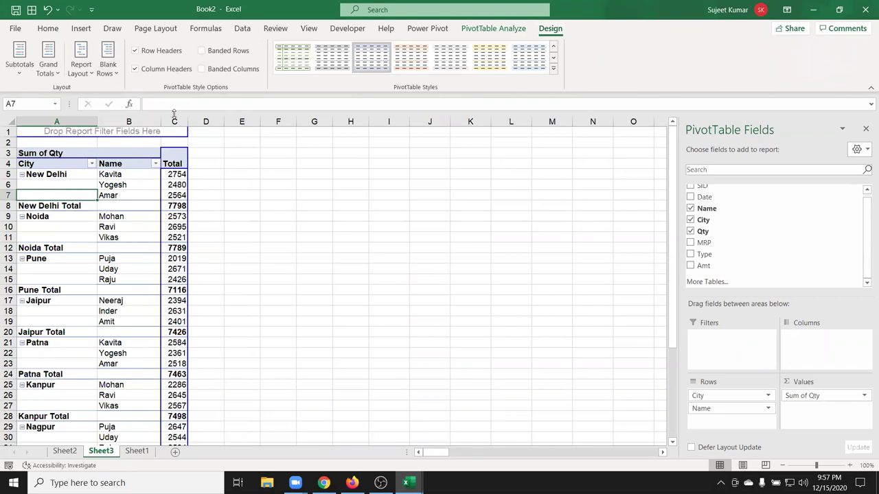
# Set the pivot's report layout to Show in Tabular Form.
pyautogui.click(81, 65)
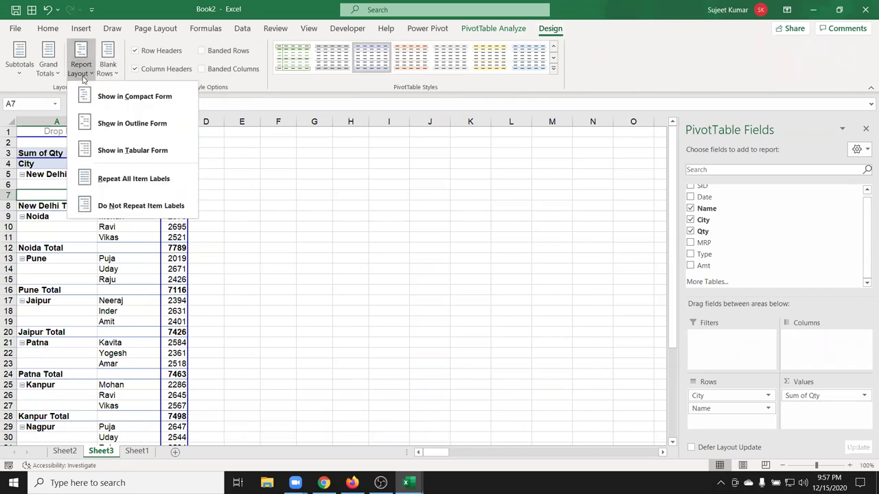
pyautogui.click(114, 151)
pyautogui.click(138, 248)
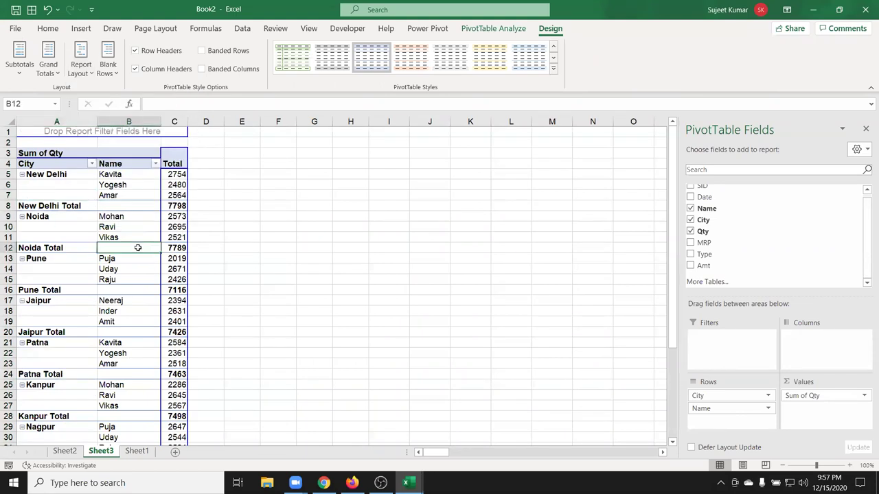
pyautogui.scroll(-1, 206, 219)
pyautogui.scroll(1, 213, 218)
# Check the New Delhi, Noida, Pune and Jaipur Total subtotal values.
pyautogui.click(76, 208)
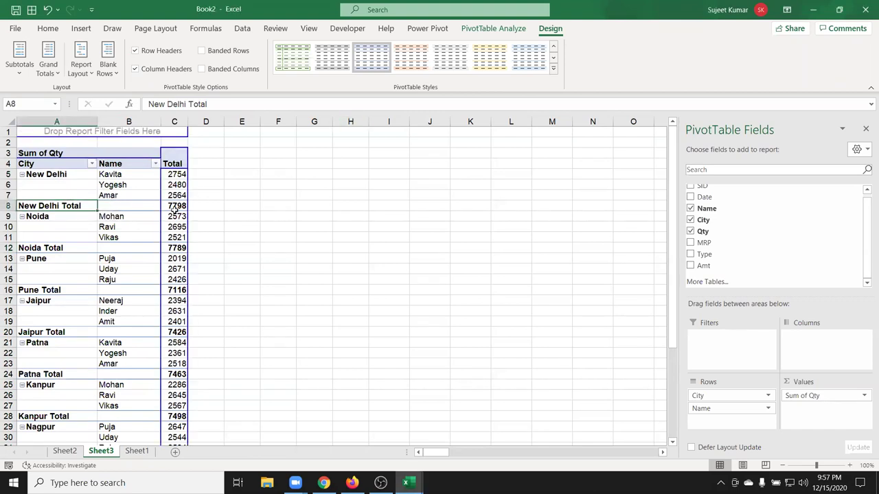
pyautogui.press('Right')
pyautogui.press('Right')
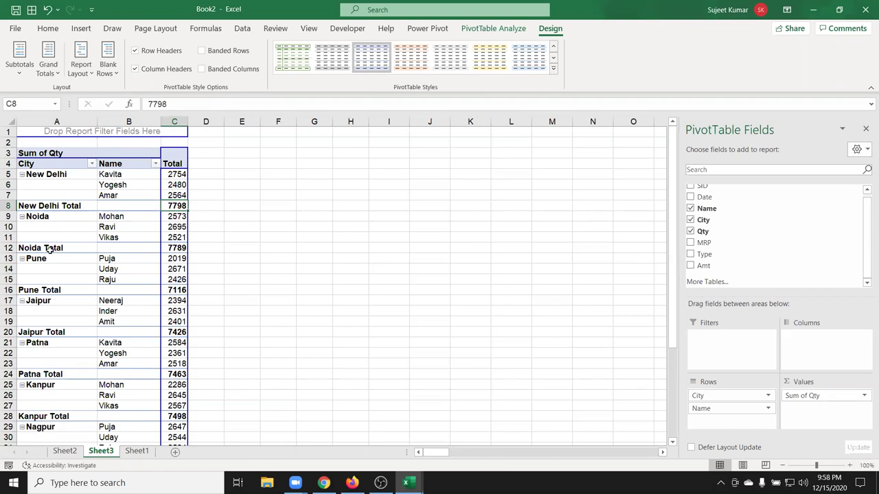
pyautogui.click(50, 250)
pyautogui.press('Right')
pyautogui.press('Right')
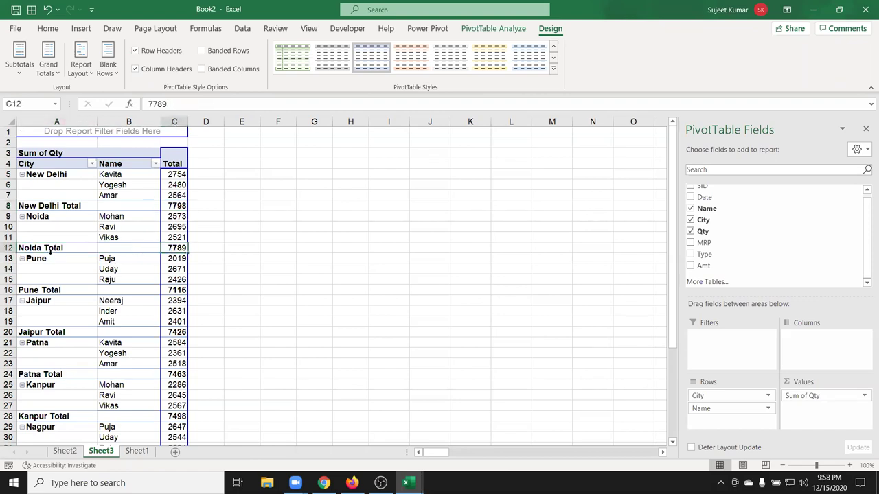
pyautogui.click(51, 292)
pyautogui.press('Right')
pyautogui.press('Right')
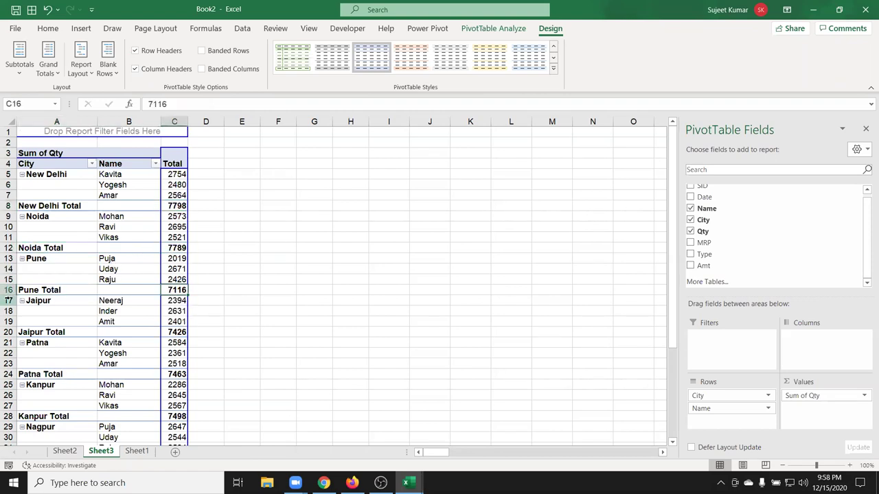
pyautogui.click(177, 330)
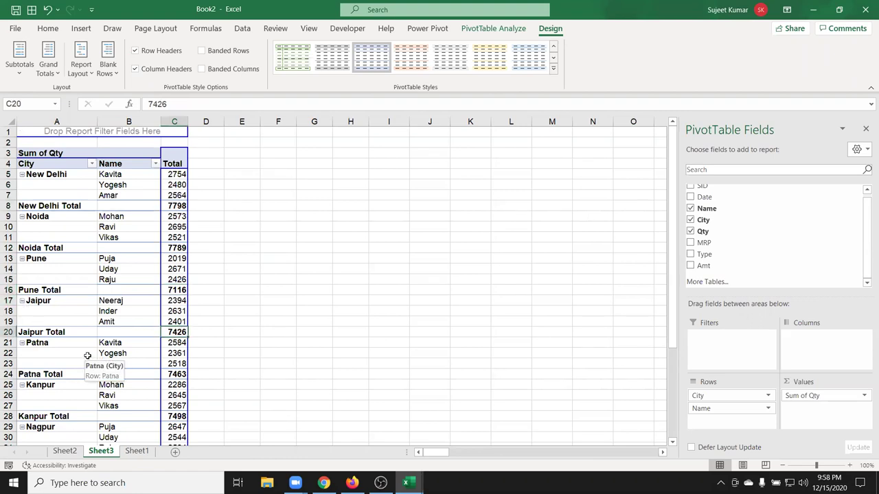
# Scroll the pivot and recheck the New Delhi Total of 7798.
pyautogui.scroll(-1, 87, 356)
pyautogui.scroll(-1, 88, 355)
pyautogui.scroll(2, 87, 356)
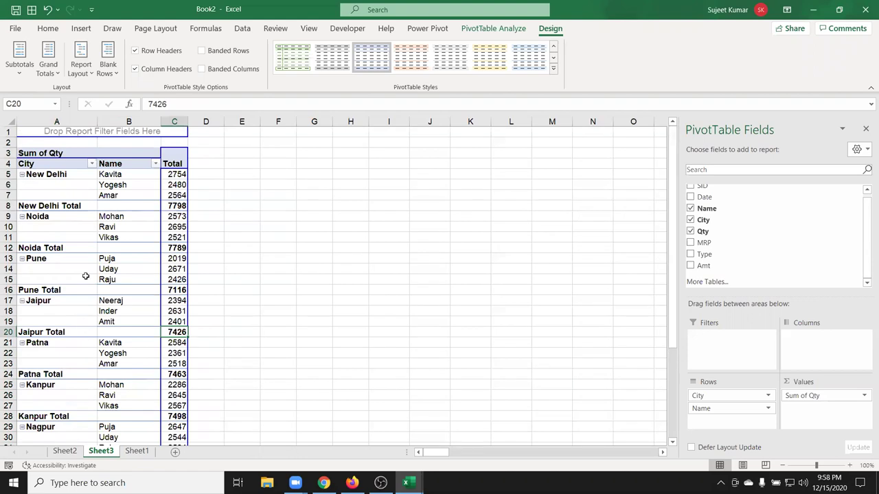
pyautogui.click(81, 206)
pyautogui.click(177, 205)
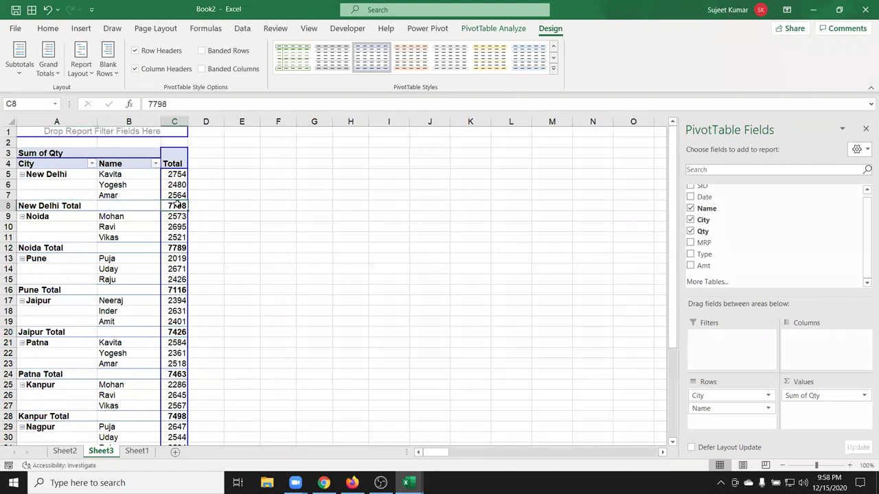
pyautogui.click(77, 208)
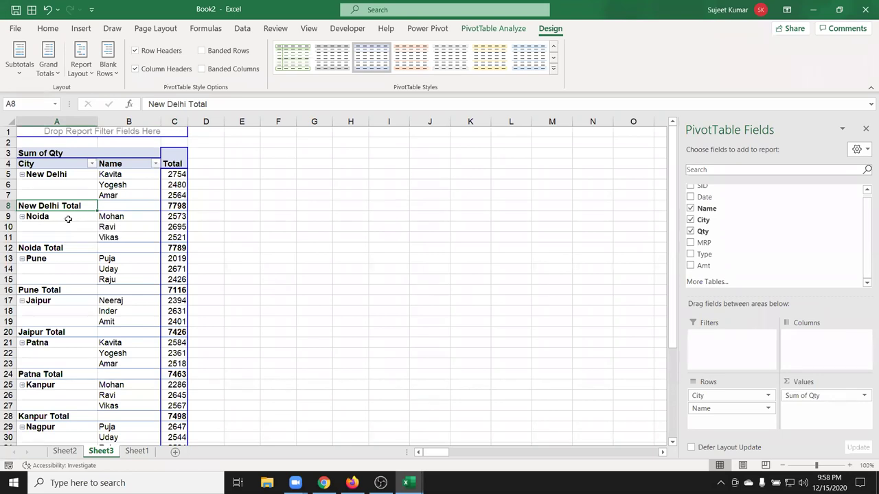
# Uncheck Subtotal "City" on the New Delhi Total row, then select New Delhi's cells A5:A7.
pyautogui.rightClick(72, 204)
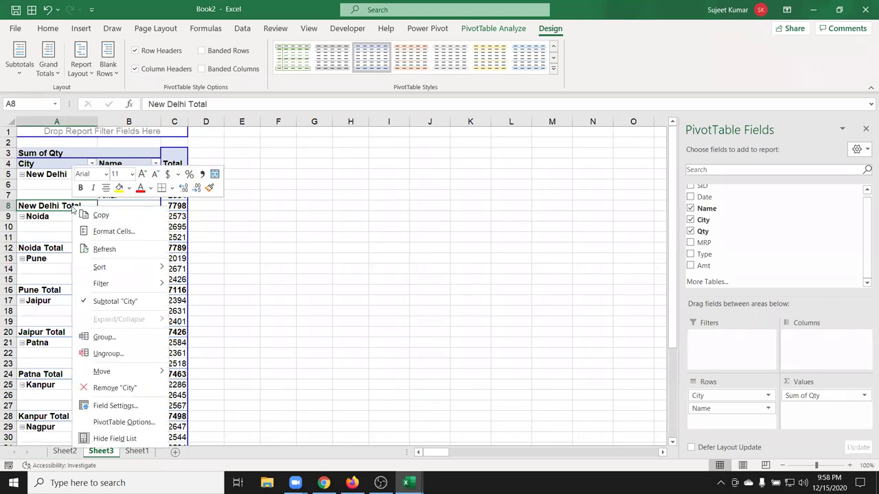
pyautogui.click(115, 302)
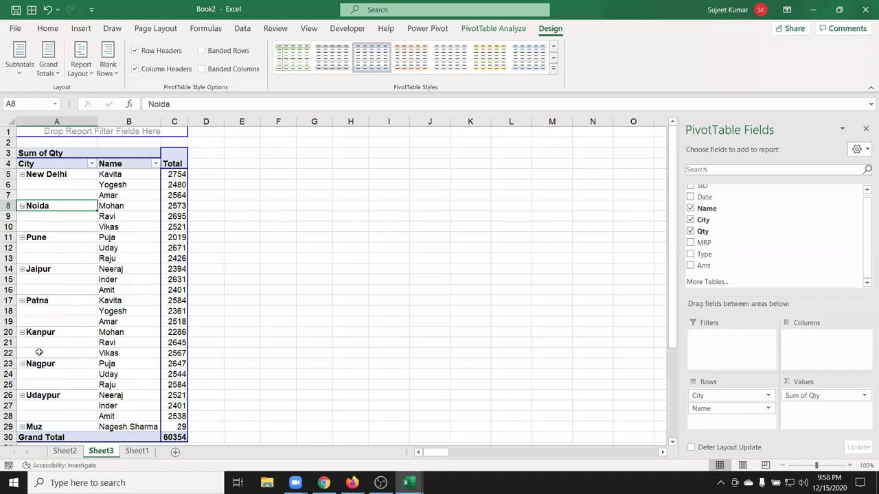
pyautogui.click(56, 187)
pyautogui.click(67, 248)
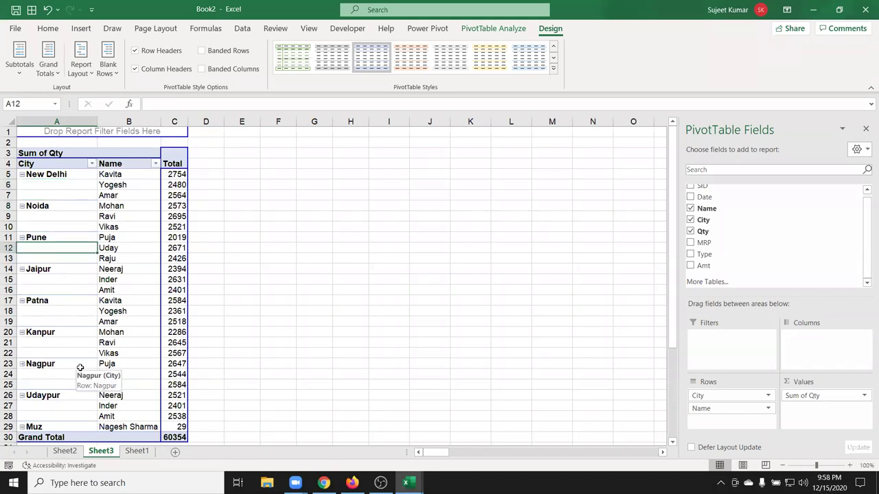
pyautogui.moveTo(70, 174); pyautogui.dragTo(68, 276)
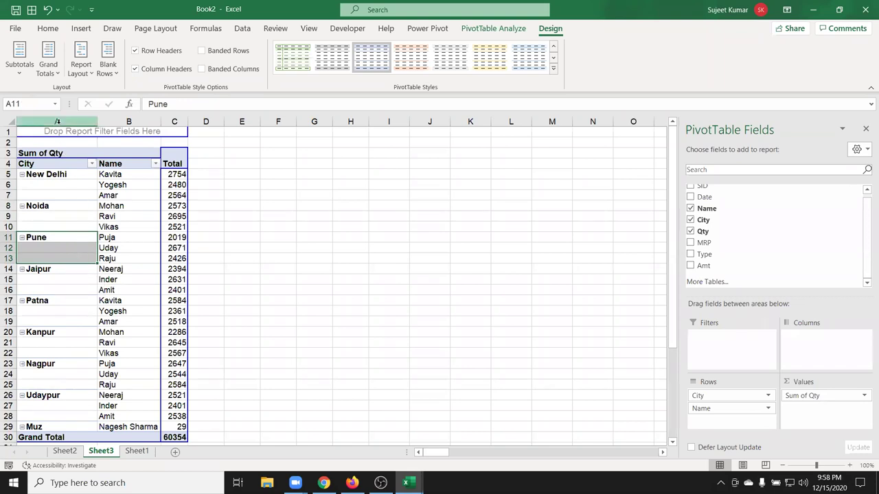
# Copy pivot columns A:C and paste them as plain values starting at J1.
pyautogui.moveTo(58, 122); pyautogui.dragTo(175, 122)
pyautogui.hotkey('ctrl', 'c')
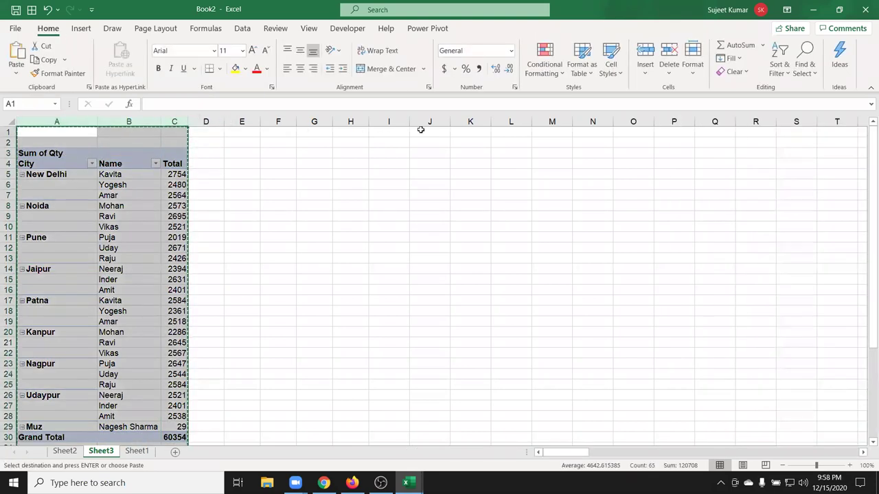
pyautogui.click(420, 130)
pyautogui.click(16, 73)
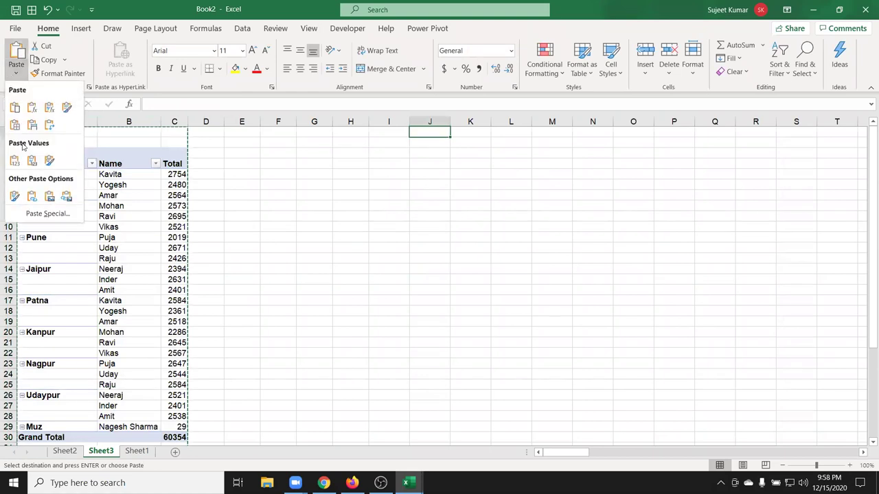
pyautogui.click(15, 161)
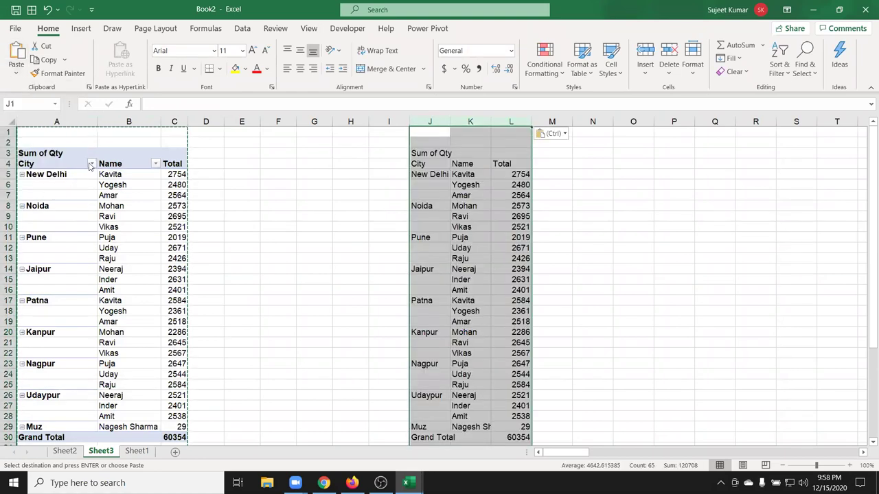
# Filter the pasted copy's City column to Jaipur only, then undo the filter.
pyautogui.click(420, 175)
pyautogui.moveTo(420, 163); pyautogui.dragTo(504, 174)
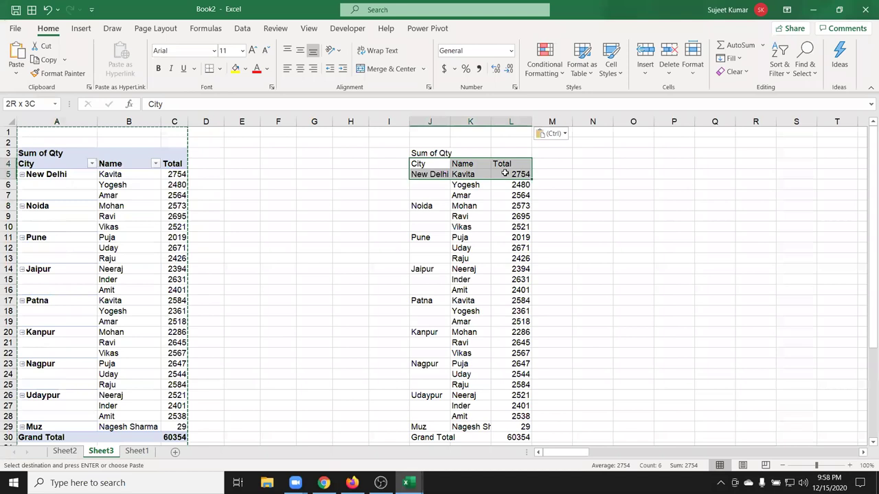
pyautogui.scroll(-2, 514, 330)
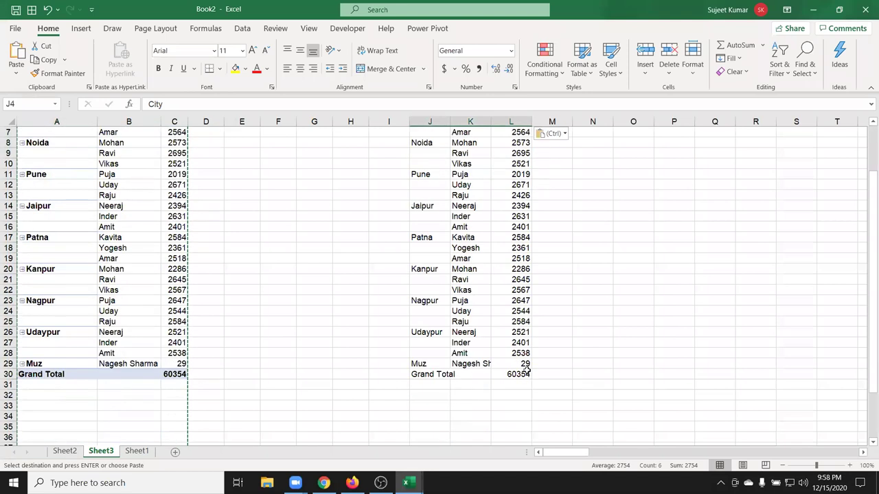
pyautogui.keyDown('shift'); pyautogui.click(526, 371); pyautogui.keyUp('shift')
pyautogui.scroll(2, 522, 357)
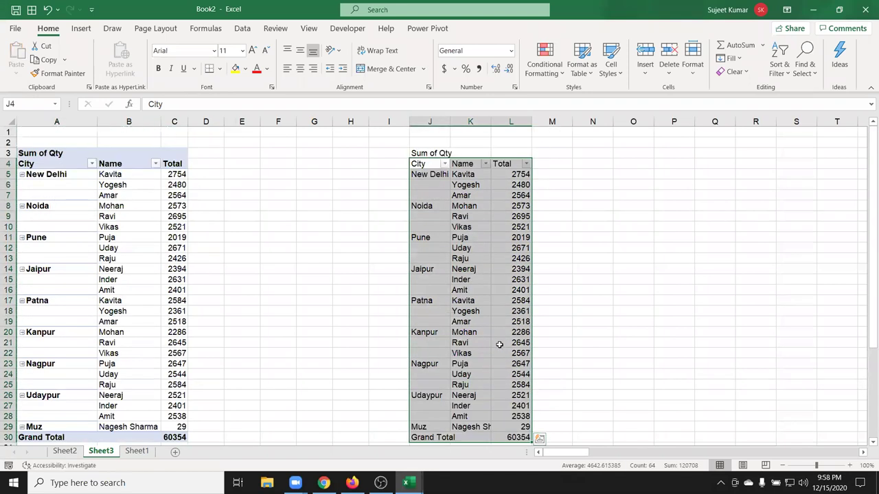
pyautogui.click(444, 268)
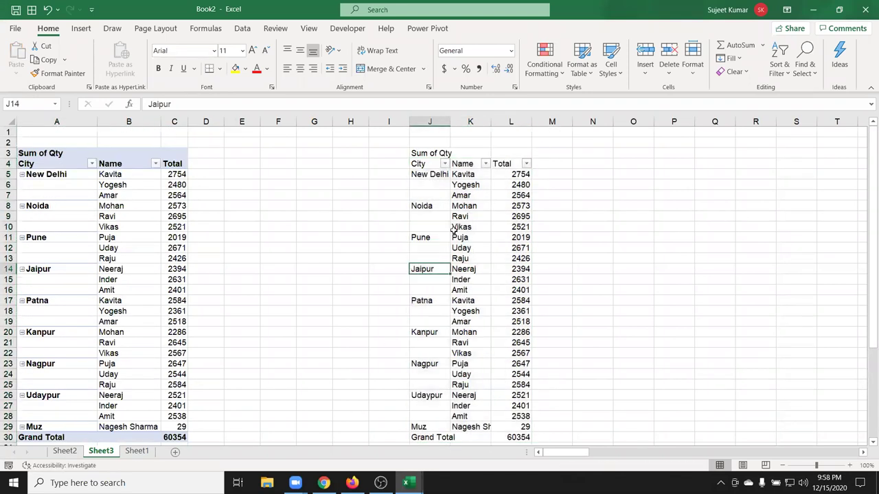
pyautogui.click(444, 165)
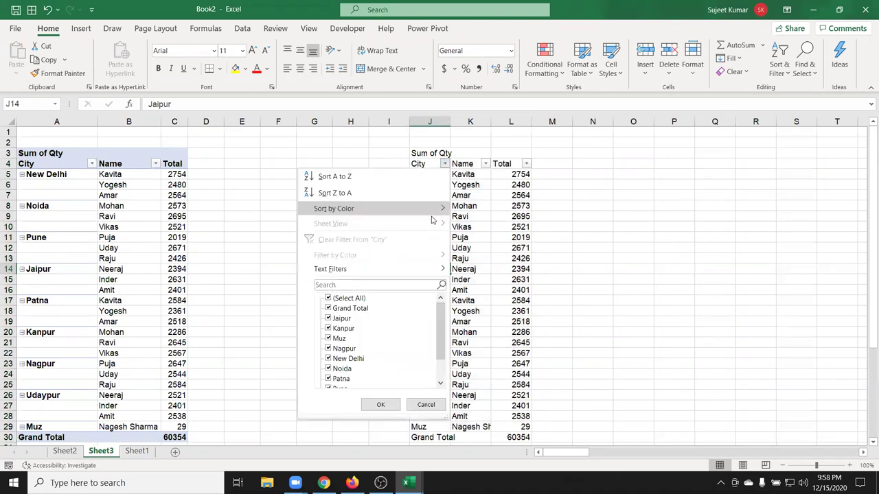
pyautogui.click(328, 298)
pyautogui.click(328, 318)
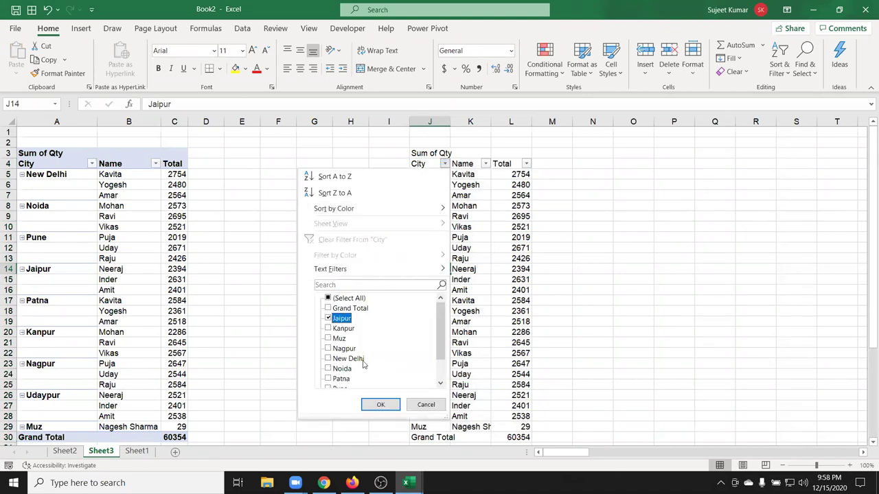
pyautogui.click(380, 404)
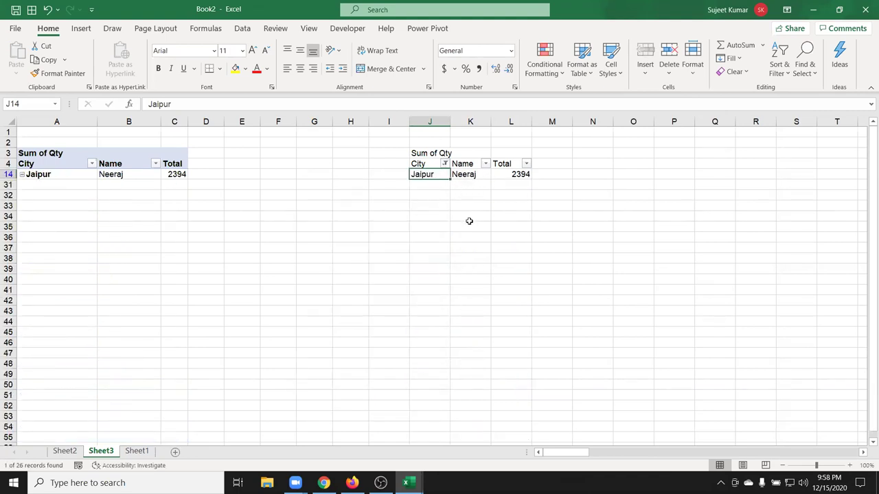
pyautogui.hotkey('ctrl', 'z')
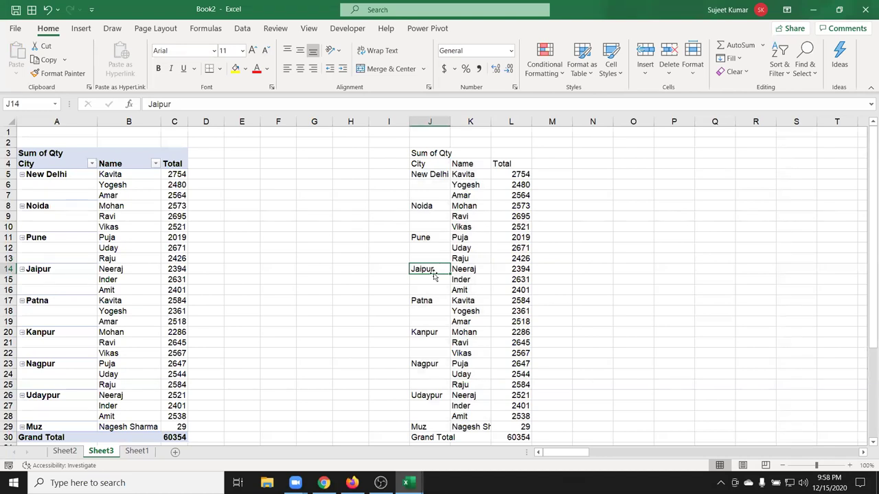
pyautogui.moveTo(95, 269); pyautogui.dragTo(101, 289)
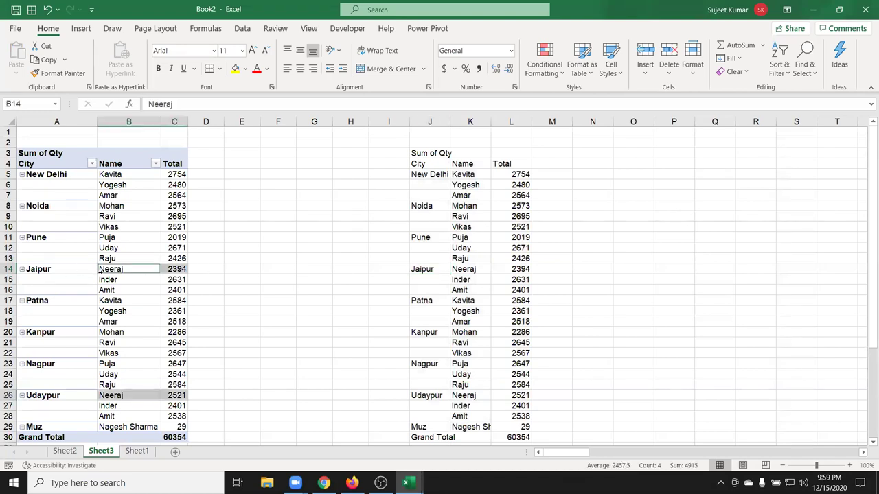
pyautogui.click(360, 296)
pyautogui.moveTo(431, 271); pyautogui.dragTo(486, 286)
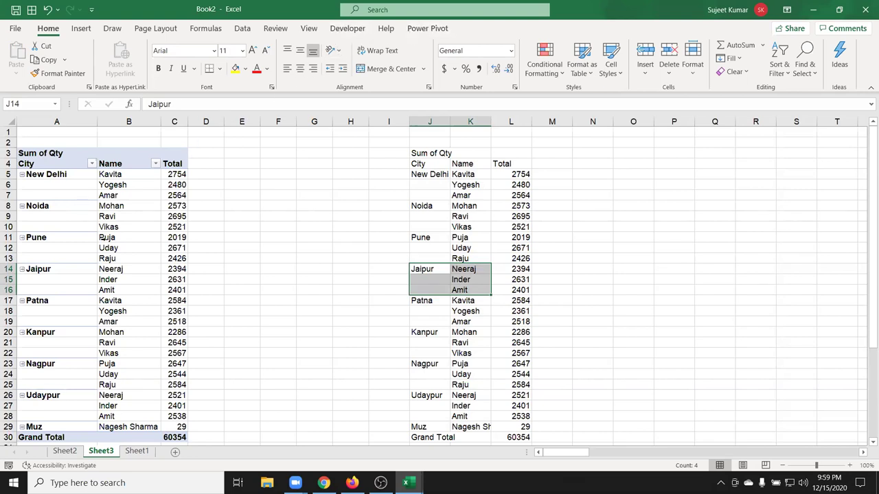
pyautogui.click(110, 237)
pyautogui.click(427, 28)
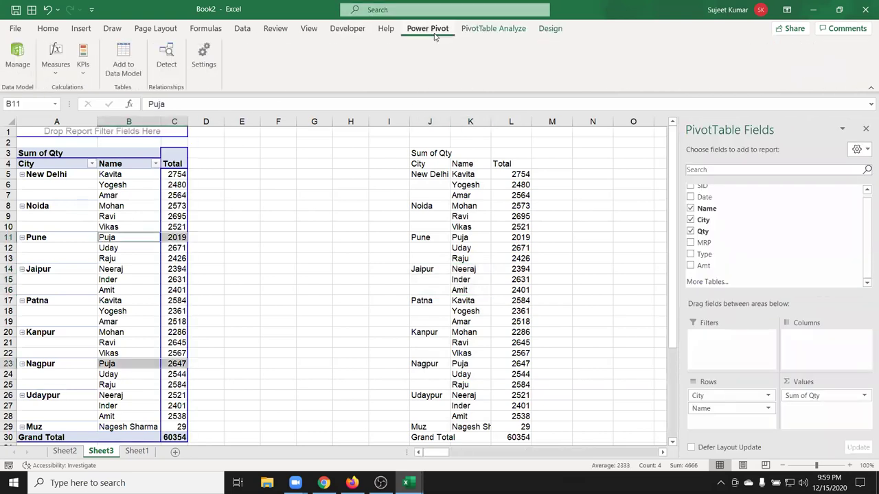
pyautogui.click(491, 30)
pyautogui.click(555, 30)
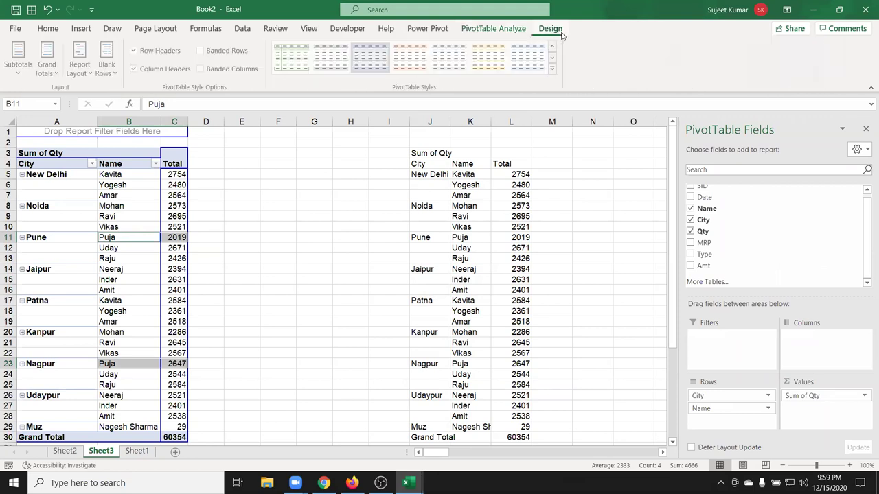
pyautogui.click(86, 67)
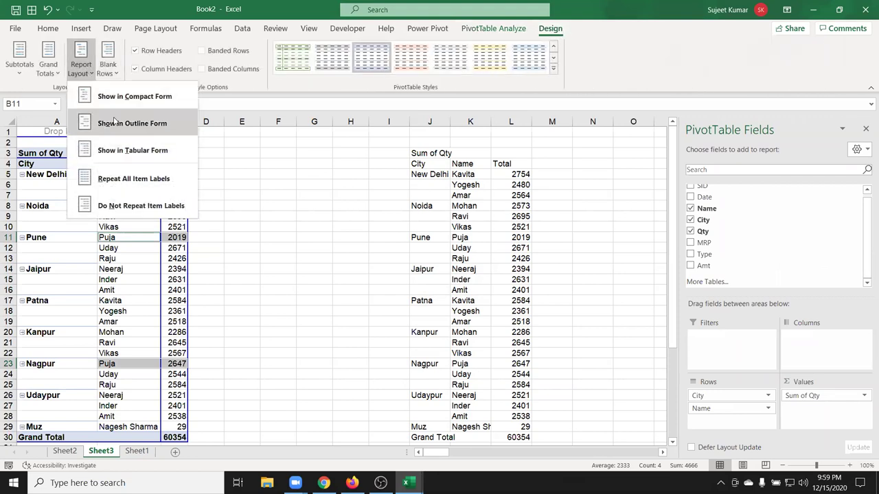
pyautogui.click(146, 187)
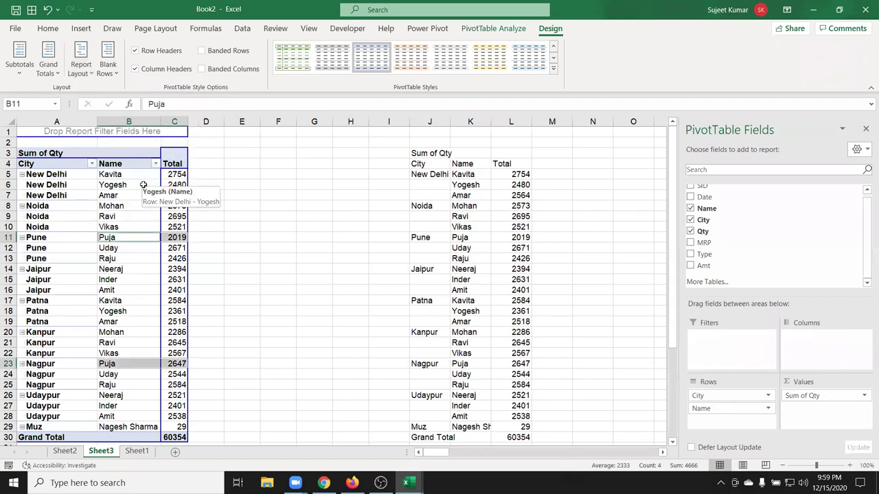
pyautogui.moveTo(61, 176); pyautogui.dragTo(55, 226)
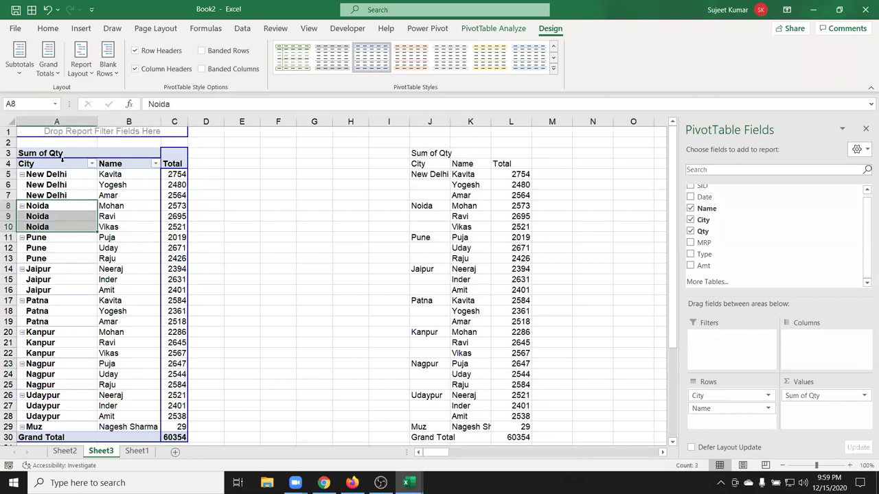
pyautogui.click(63, 248)
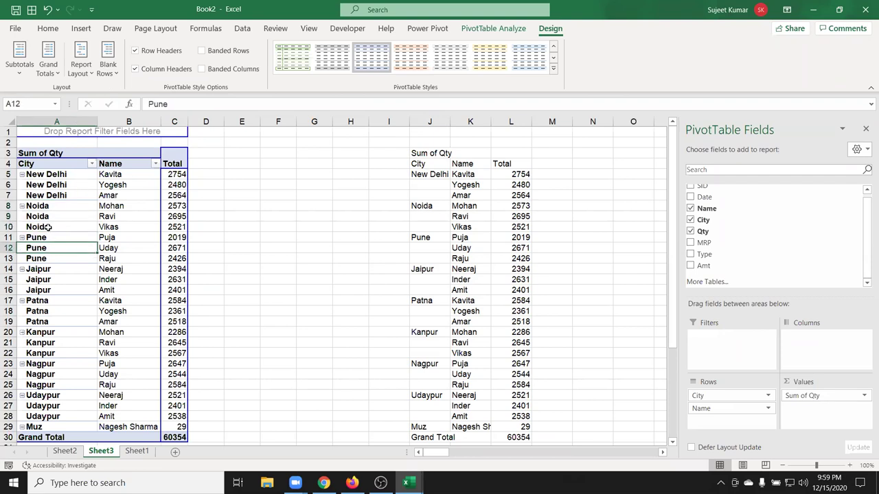
pyautogui.moveTo(45, 226); pyautogui.dragTo(45, 238)
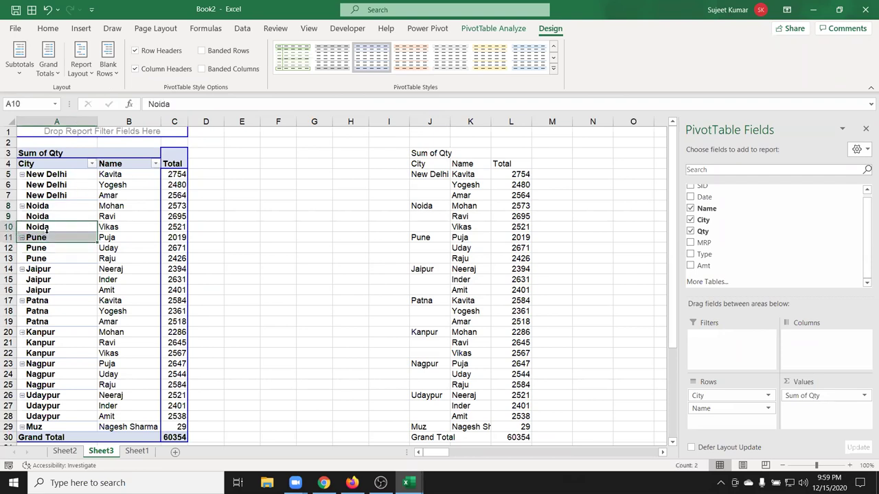
# Insert a blank line after each city group, such as New Delhi, Noida, Pune and Jaipur.
pyautogui.click(109, 72)
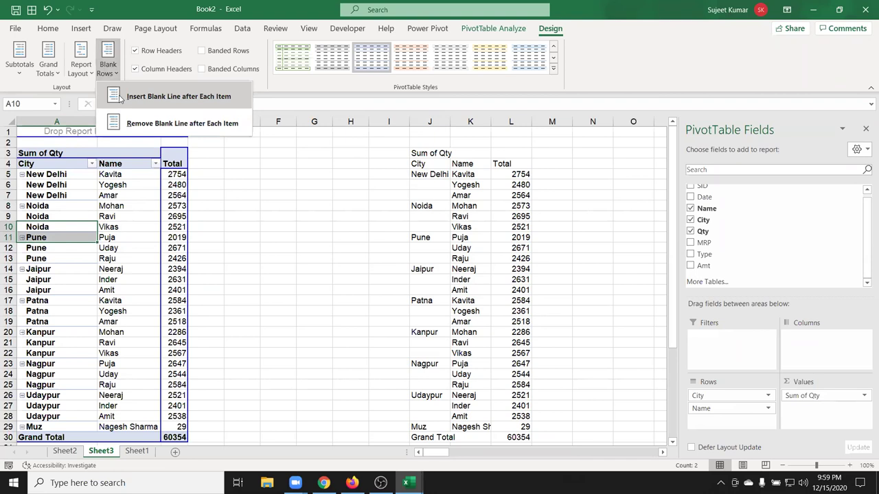
pyautogui.click(121, 99)
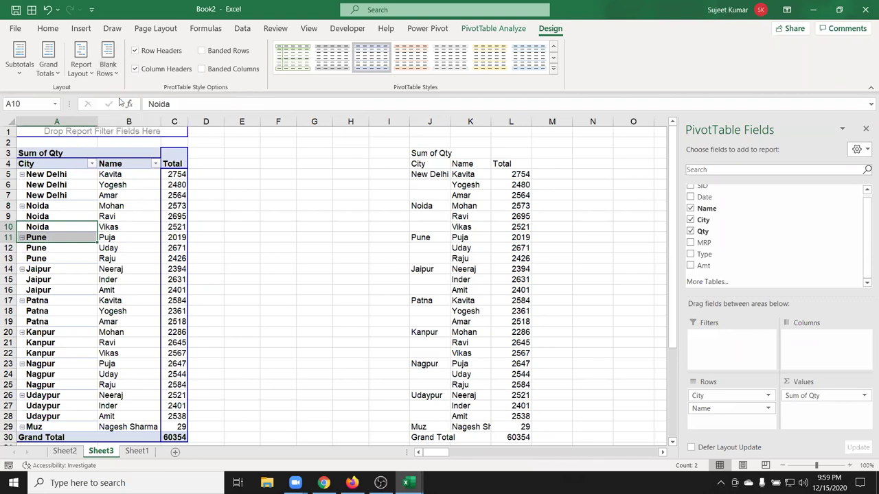
pyautogui.click(67, 208)
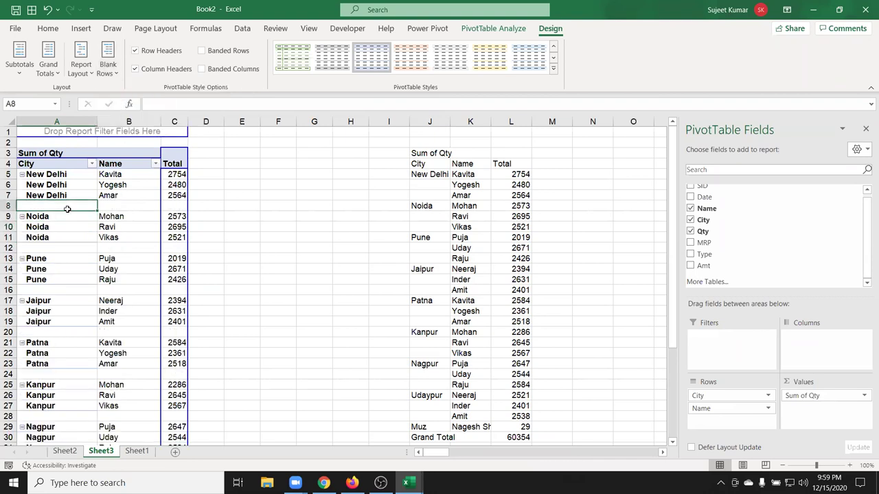
pyautogui.click(53, 244)
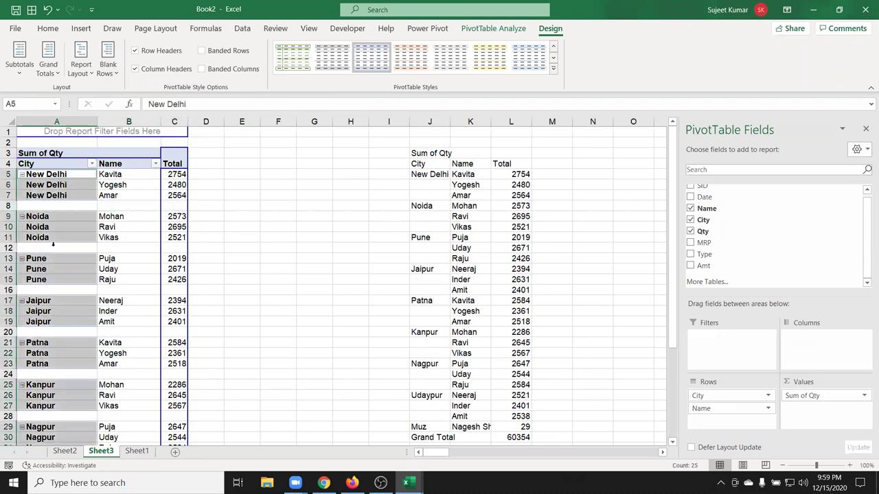
pyautogui.click(83, 289)
pyautogui.click(67, 331)
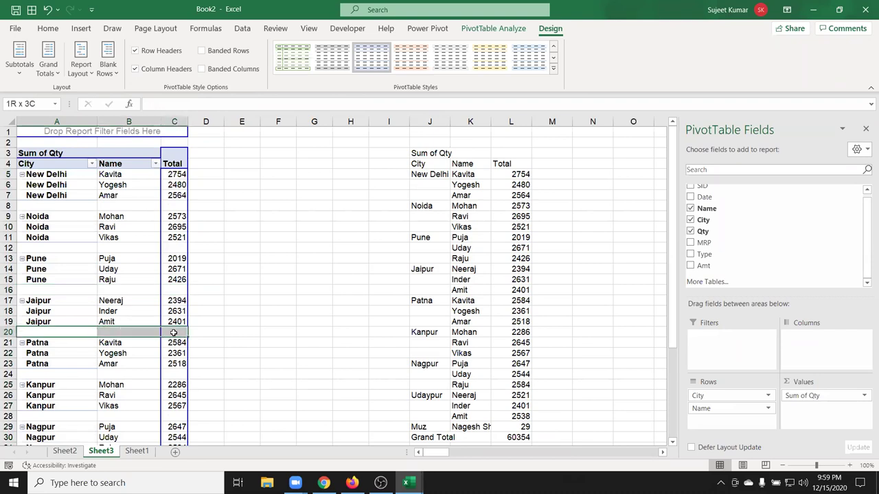
# Remove the blank lines after each city group again.
pyautogui.scroll(-2, 67, 331)
pyautogui.scroll(-2, 113, 353)
pyautogui.scroll(4, 113, 354)
pyautogui.click(108, 66)
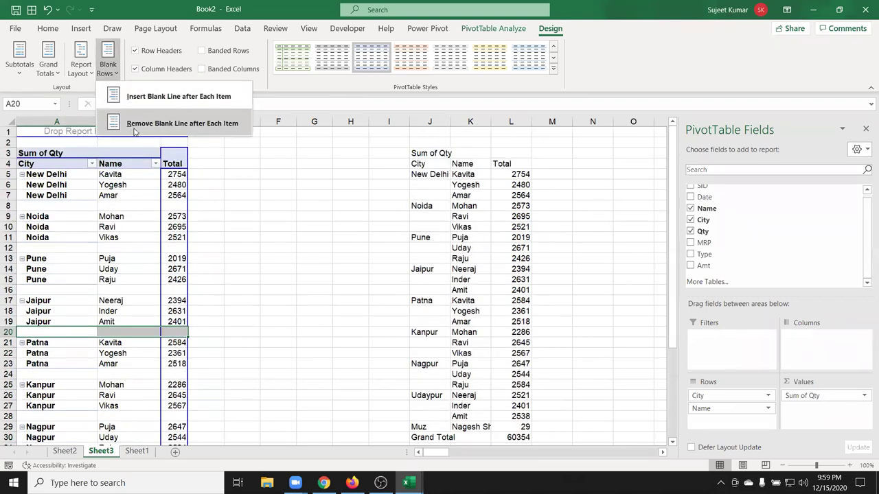
pyautogui.click(134, 123)
# Set the report layout to Do Not Repeat Item Labels.
pyautogui.click(81, 68)
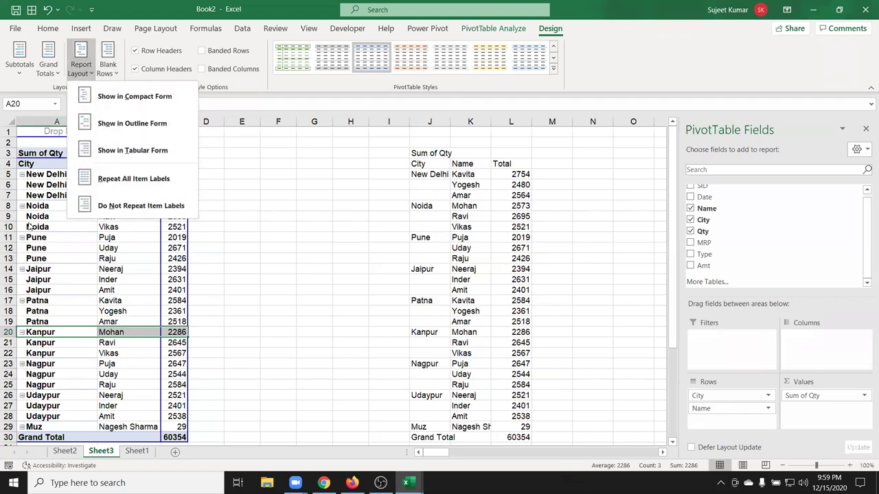
pyautogui.click(119, 208)
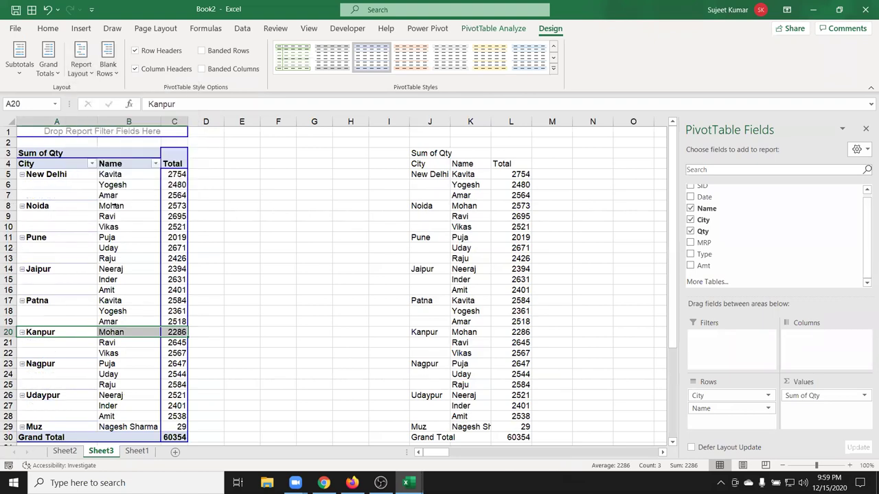
pyautogui.click(101, 238)
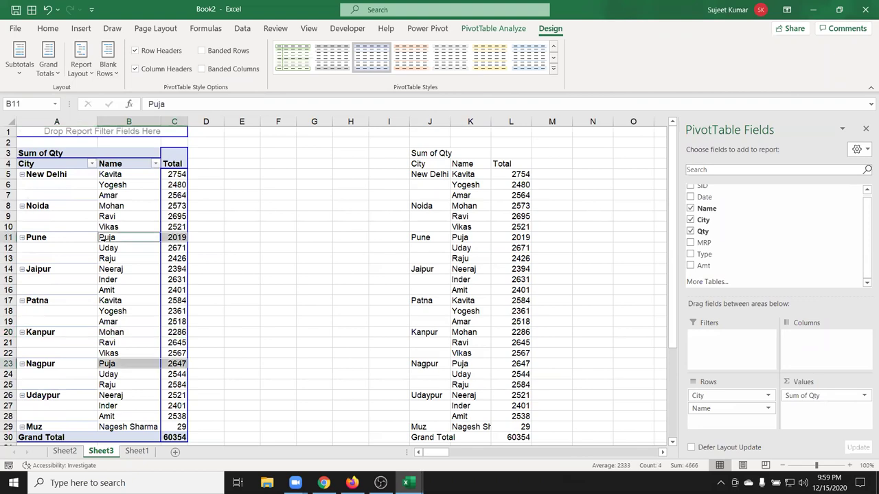
# Try Merge & Center on the Noida label cells and dismiss the pivot table warning.
pyautogui.moveTo(61, 176); pyautogui.dragTo(62, 227)
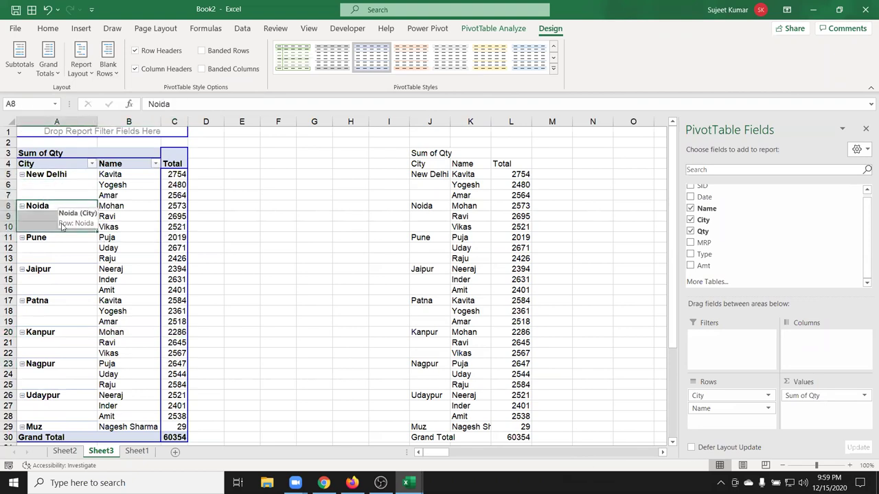
pyautogui.click(47, 28)
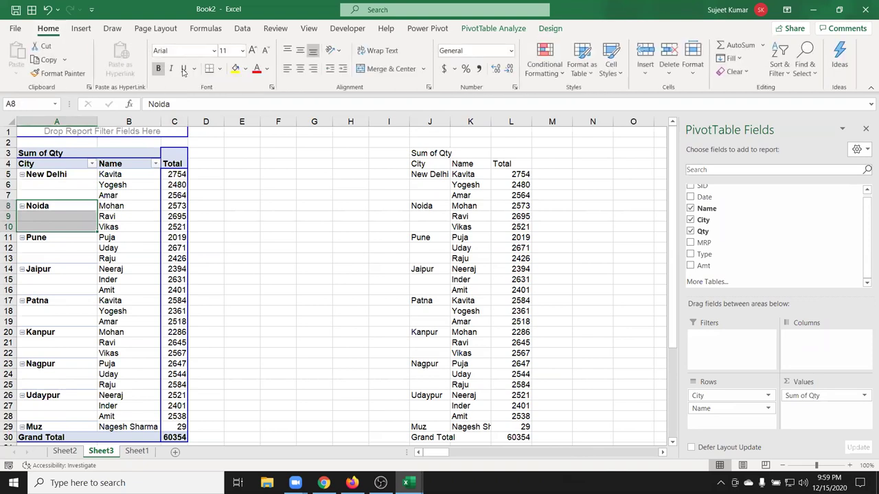
pyautogui.click(376, 70)
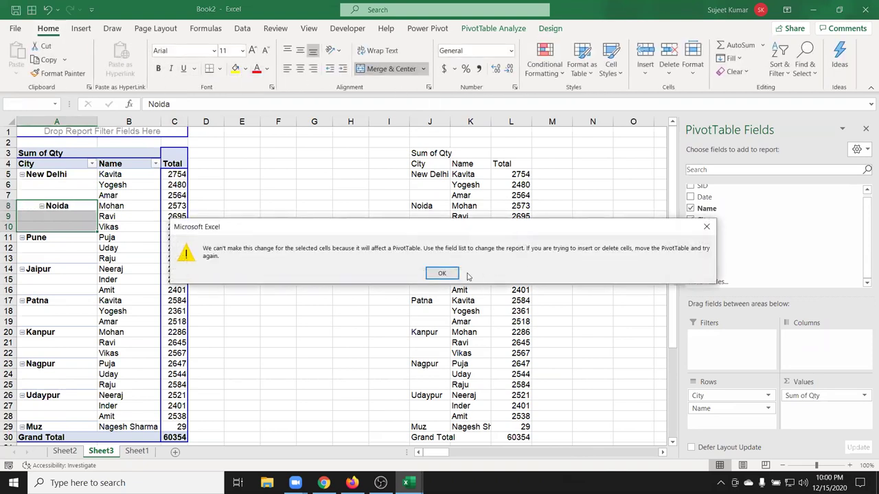
pyautogui.click(442, 275)
pyautogui.click(143, 274)
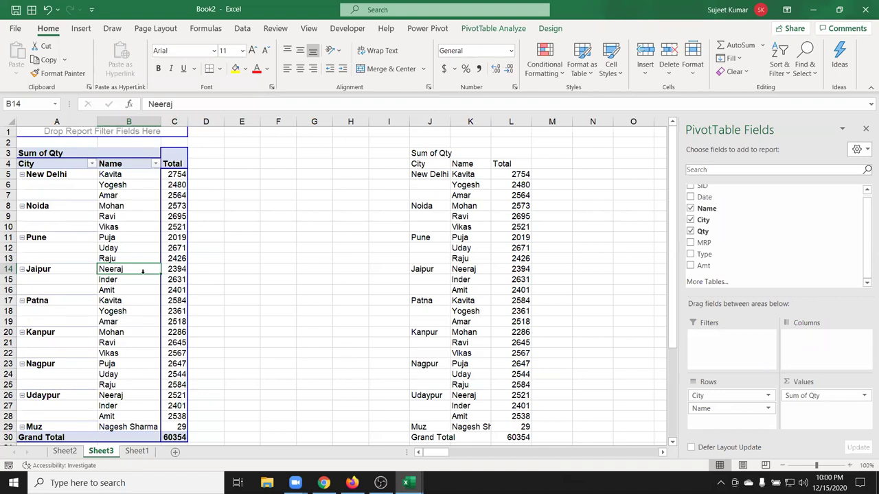
# Enable 'Merge and center cells with labels' in PivotTable Options.
pyautogui.rightClick(107, 194)
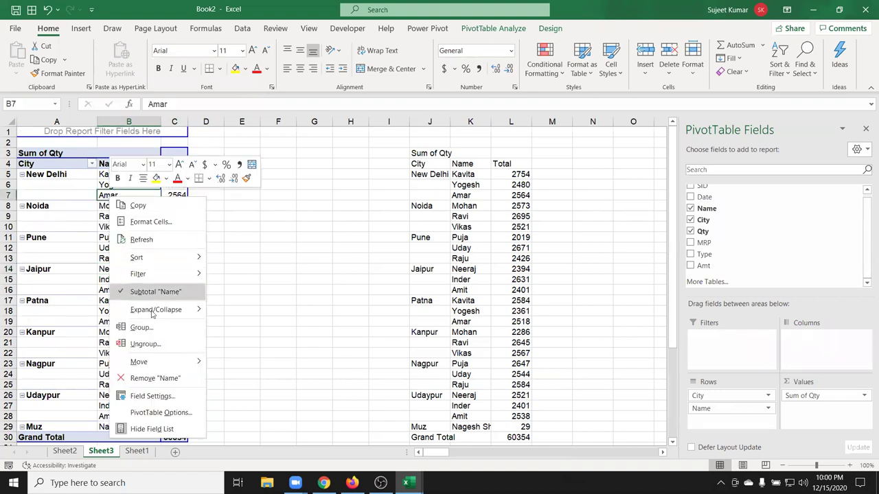
pyautogui.click(160, 413)
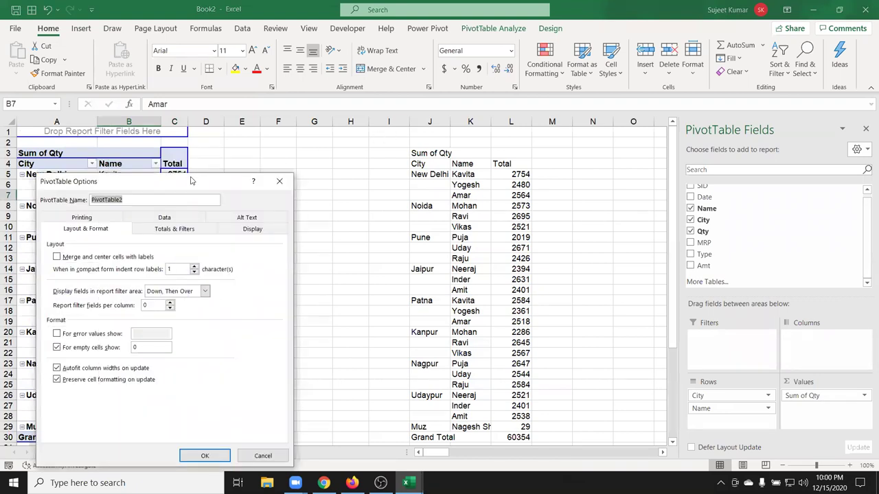
pyautogui.moveTo(193, 182); pyautogui.dragTo(407, 122)
pyautogui.click(272, 198)
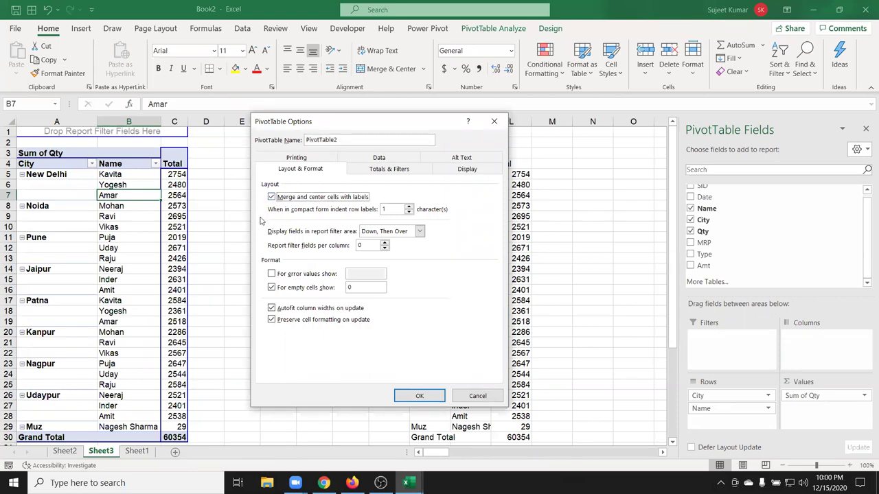
pyautogui.click(416, 396)
# Check the merged city labels such as Patna, Kanpur, Nagpur, Udaypur and Noida.
pyautogui.click(87, 194)
pyautogui.click(87, 222)
pyautogui.click(88, 278)
pyautogui.click(83, 324)
pyautogui.click(82, 338)
pyautogui.click(77, 371)
pyautogui.click(80, 406)
pyautogui.scroll(-1, 81, 413)
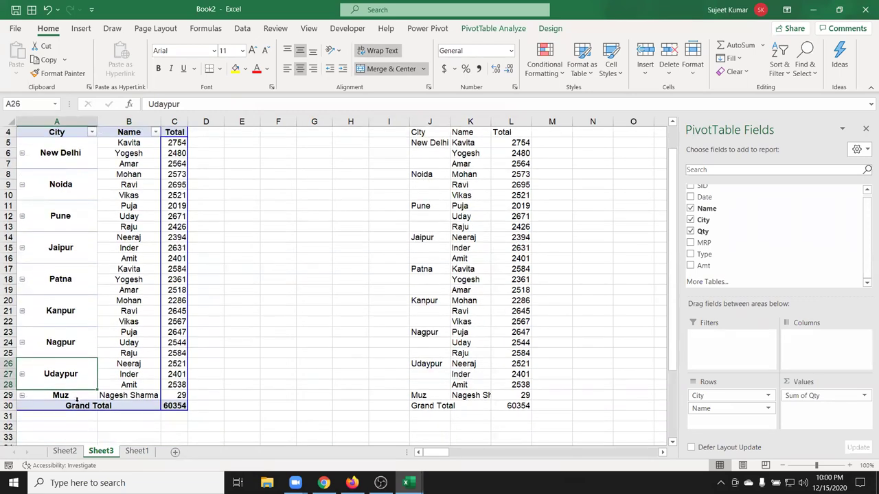
pyautogui.click(76, 398)
pyautogui.click(72, 381)
pyautogui.click(70, 343)
pyautogui.click(70, 278)
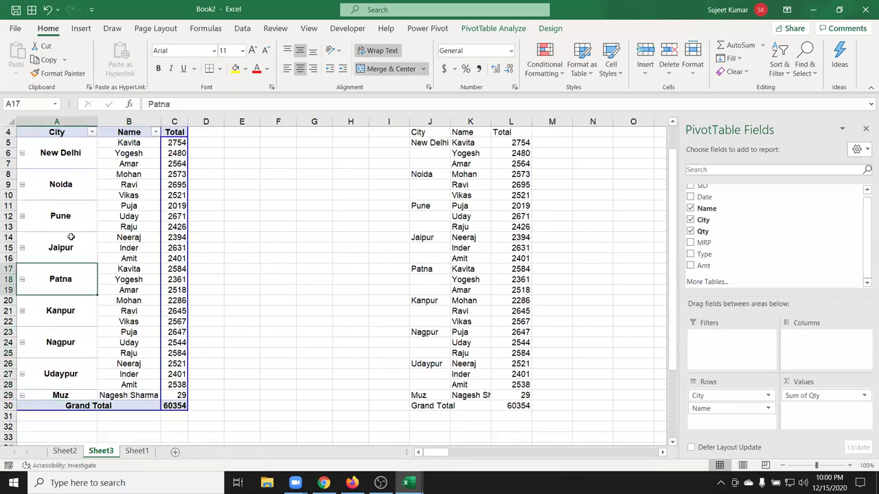
pyautogui.click(73, 180)
pyautogui.scroll(1, 220, 217)
pyautogui.scroll(1, 220, 217)
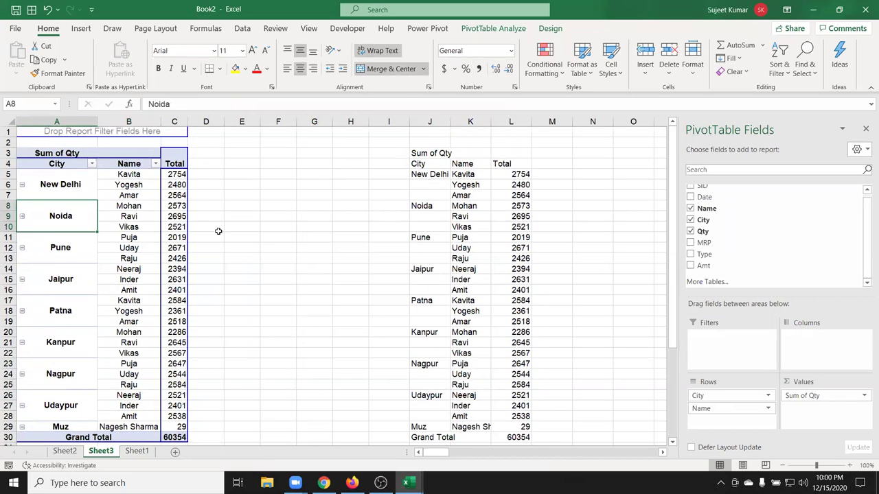
# Delete columns J:L holding the values copy, then select Yogesh's 2480 total.
pyautogui.moveTo(427, 121); pyautogui.dragTo(512, 122)
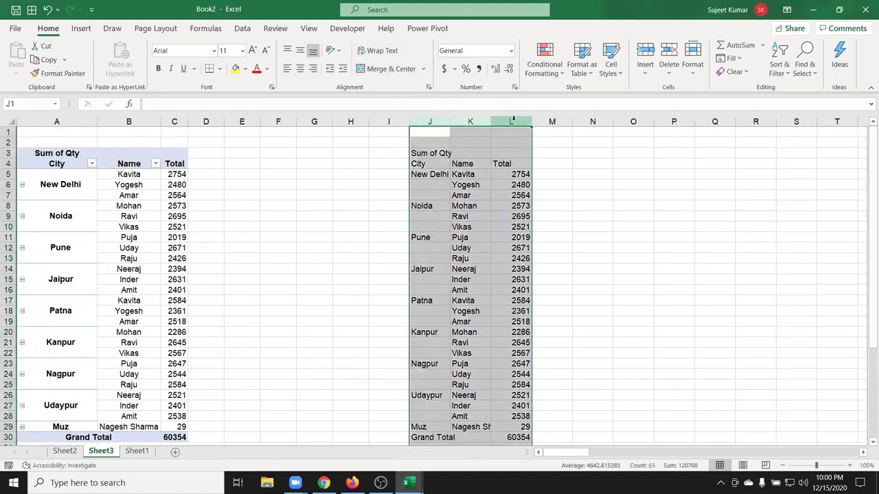
pyautogui.rightClick(512, 122)
pyautogui.click(546, 234)
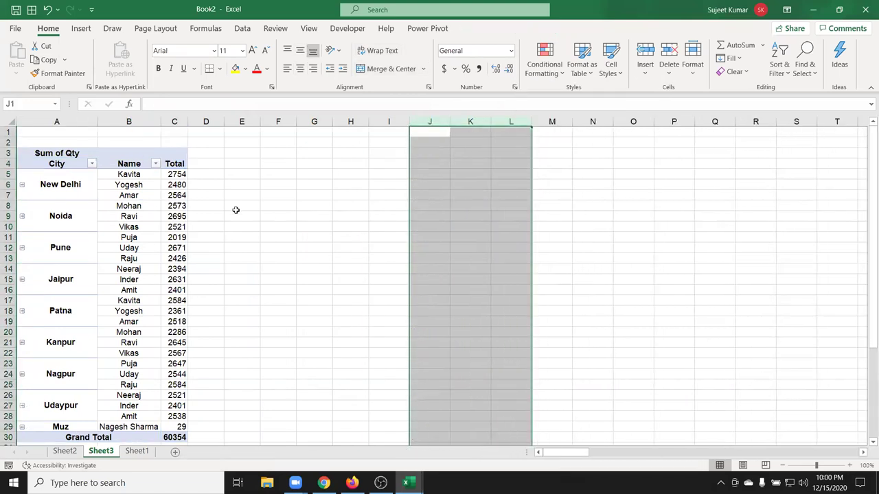
pyautogui.click(131, 186)
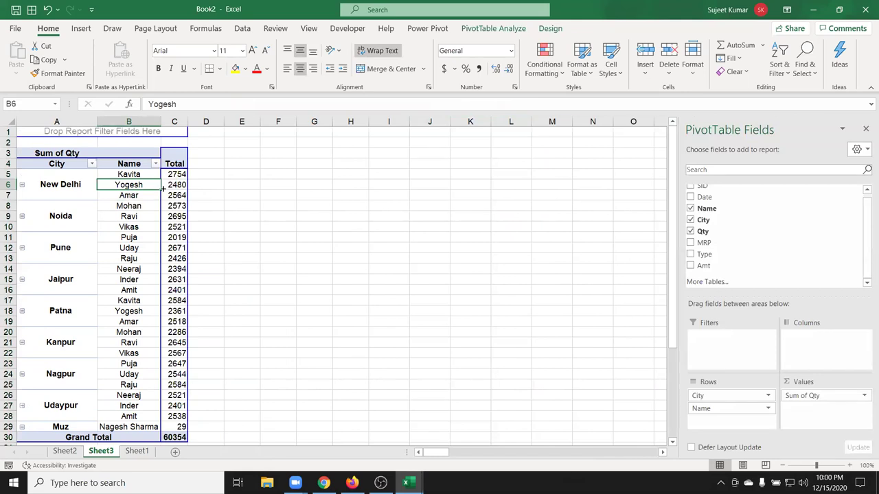
pyautogui.click(177, 185)
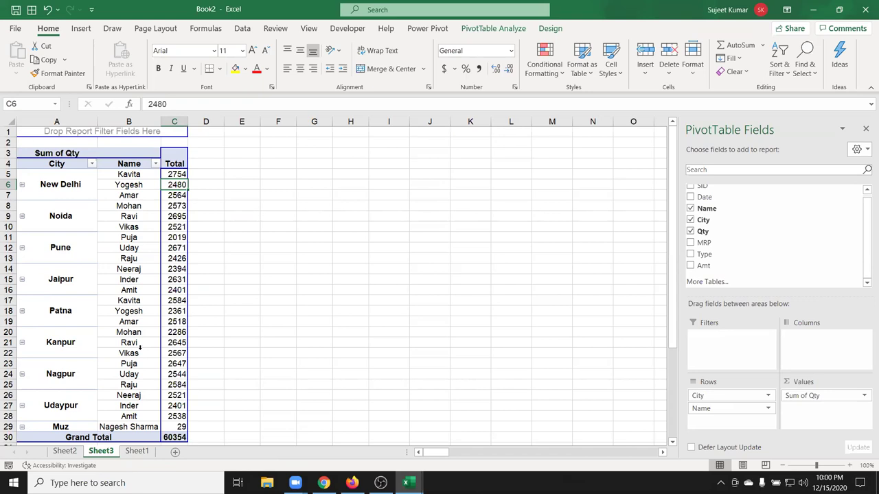
# Drill down into the 2480 total to view its New Delhi records on Sheet4.
pyautogui.doubleClick(177, 185)
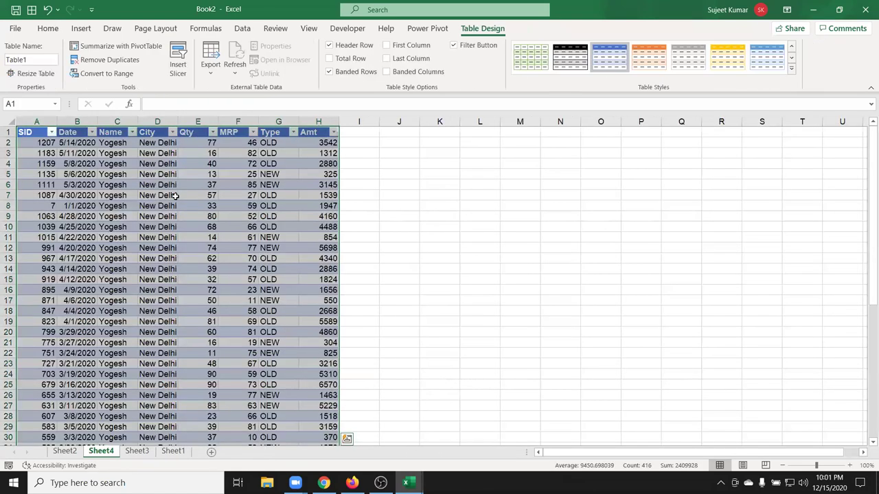
pyautogui.scroll(-6, 194, 380)
pyautogui.scroll(-7, 193, 381)
pyautogui.scroll(5, 193, 380)
pyautogui.scroll(4, 193, 380)
pyautogui.scroll(4, 193, 380)
pyautogui.scroll(-5, 193, 380)
pyautogui.scroll(-7, 189, 378)
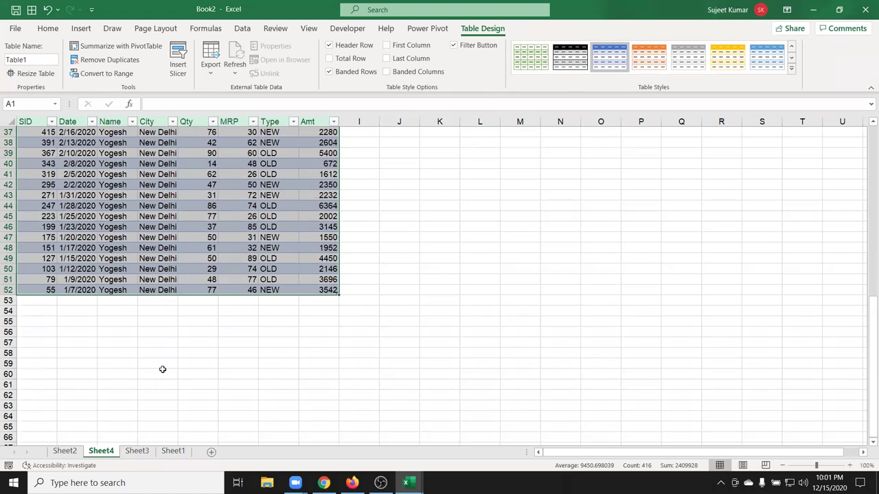
# Delete Sheet4 permanently from the workbook.
pyautogui.rightClick(101, 457)
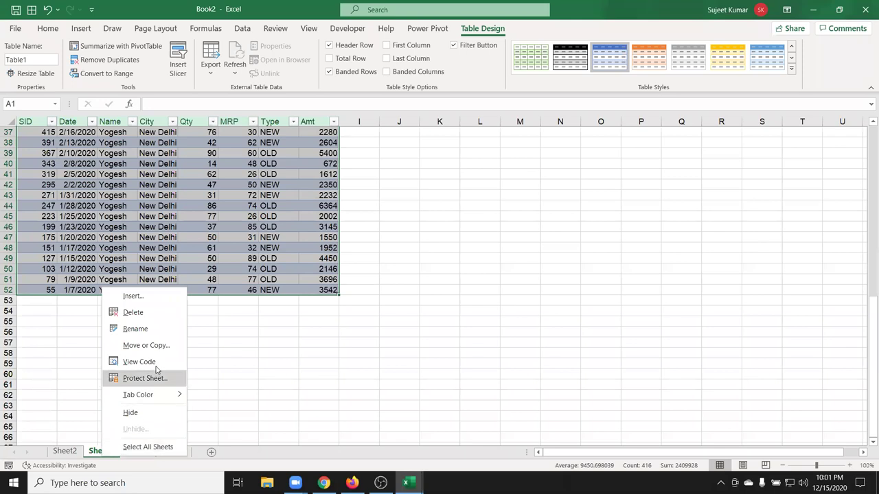
pyautogui.click(163, 315)
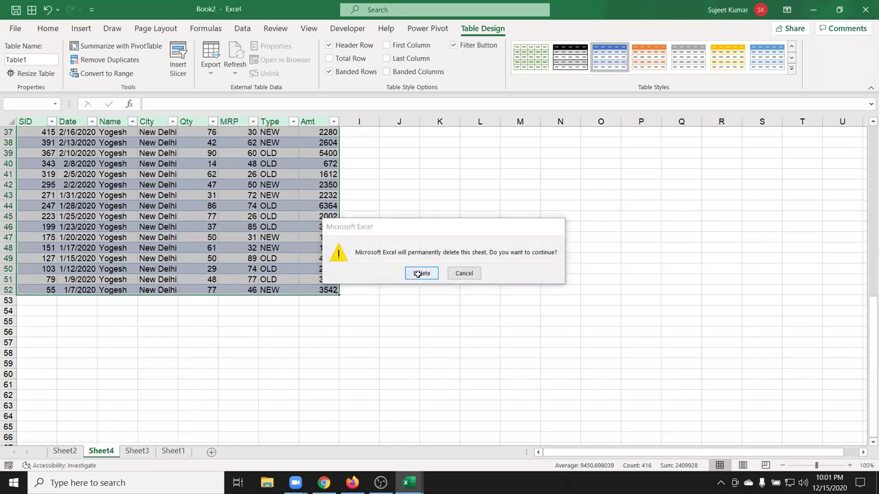
pyautogui.click(420, 273)
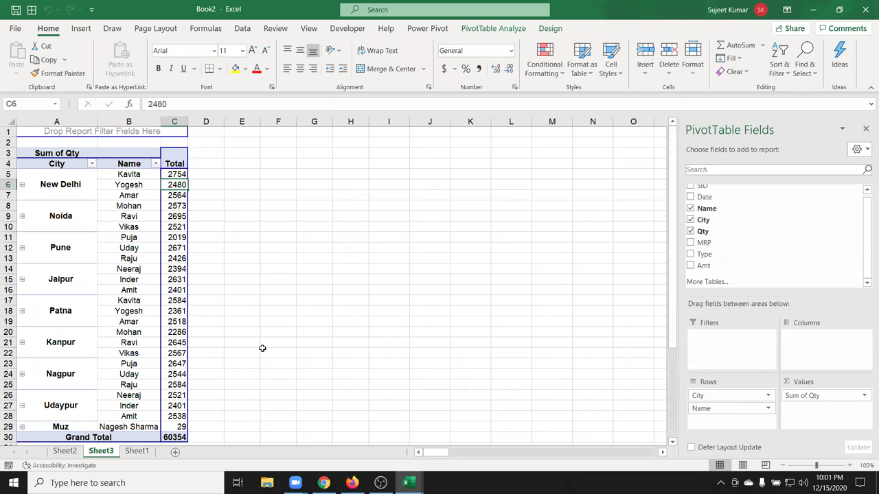
# Double-click the Jaipur–Inder Sum of Qty total to list its records on Sheet5.
pyautogui.click(182, 249)
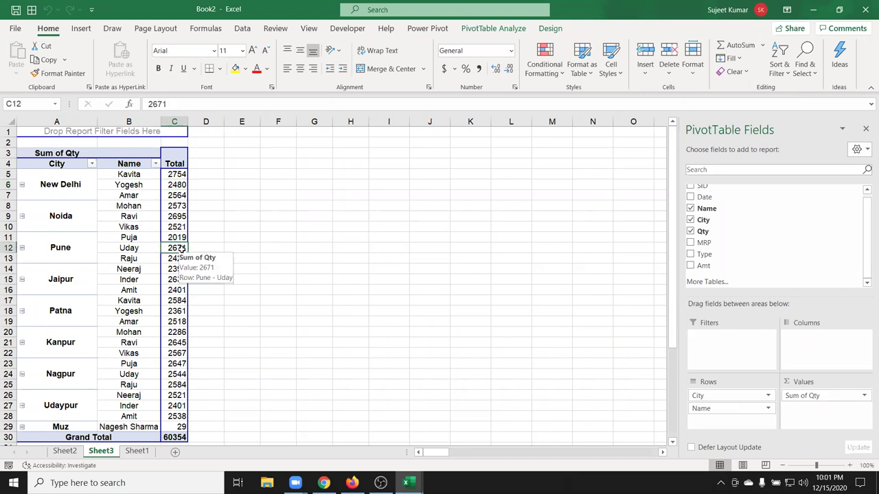
pyautogui.click(327, 257)
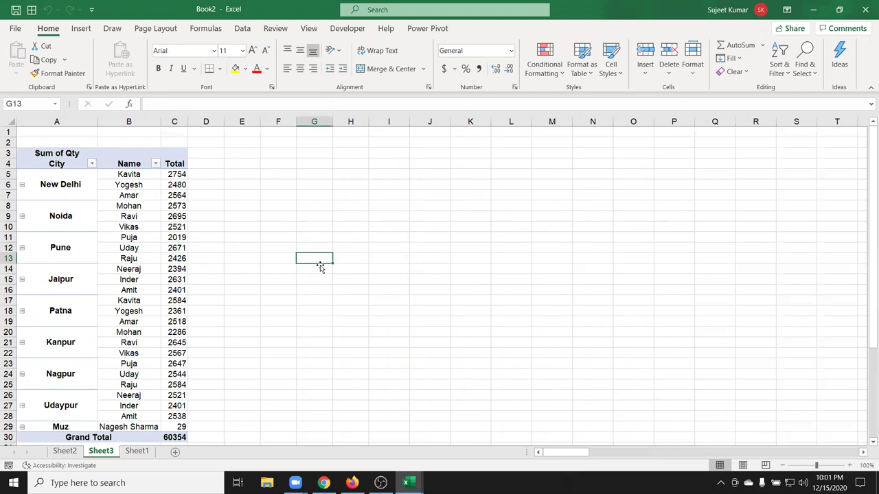
pyautogui.click(284, 280)
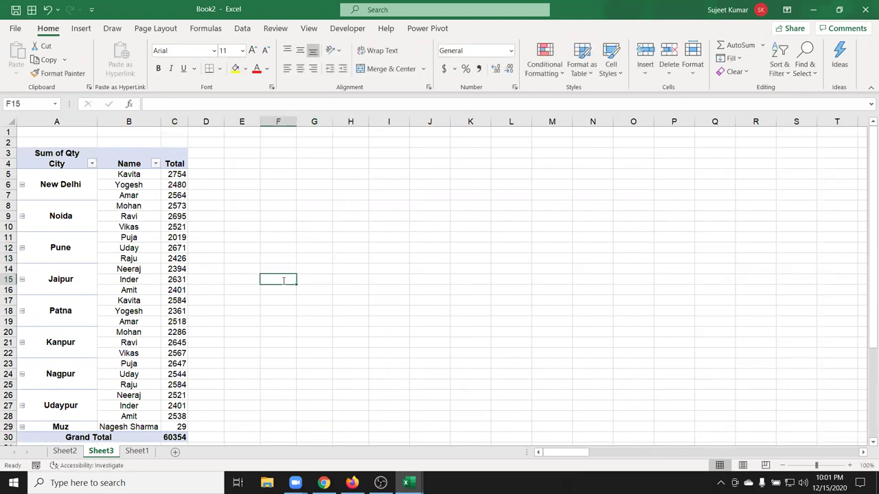
pyautogui.click(268, 314)
pyautogui.doubleClick(176, 276)
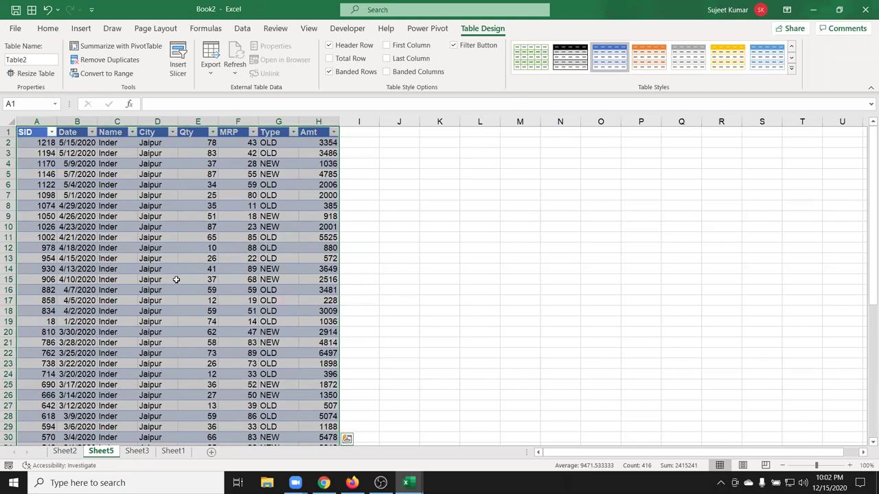
# Delete Sheet5 permanently from the workbook.
pyautogui.rightClick(105, 449)
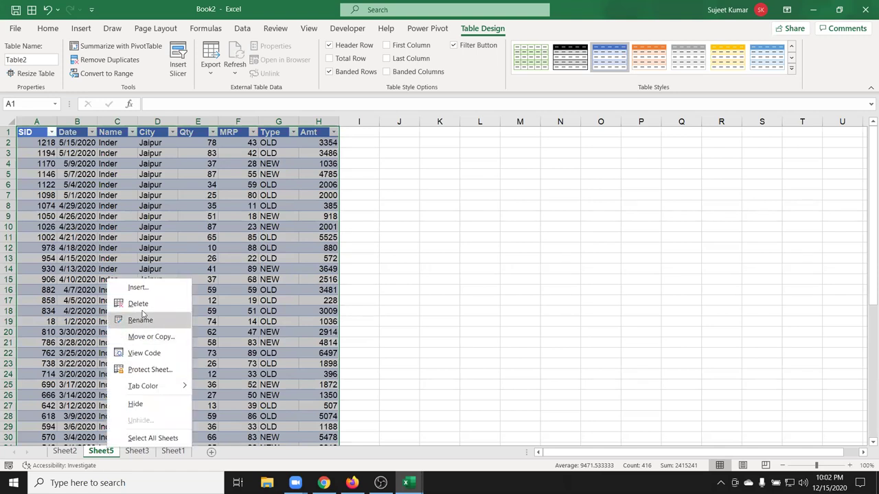
pyautogui.click(138, 303)
pyautogui.click(421, 274)
# Select empty cells down column F from F7 to F19, entering edit mode in F19.
pyautogui.click(323, 251)
pyautogui.click(305, 225)
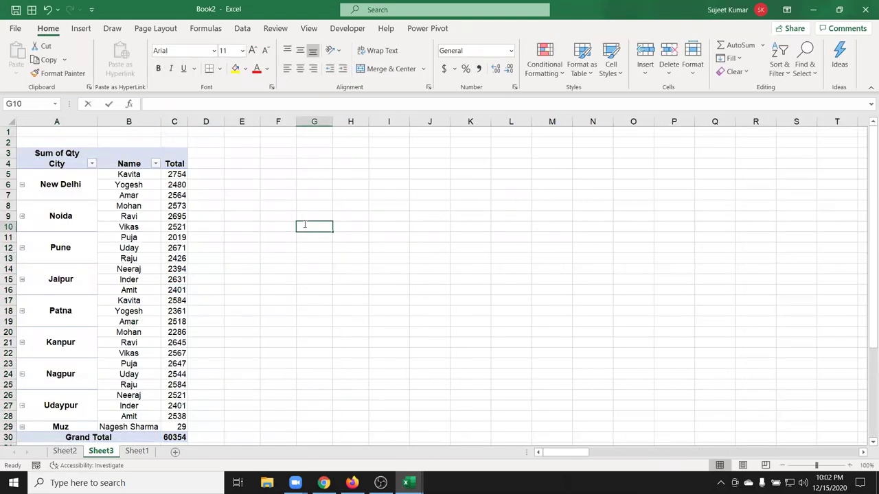
pyautogui.click(284, 194)
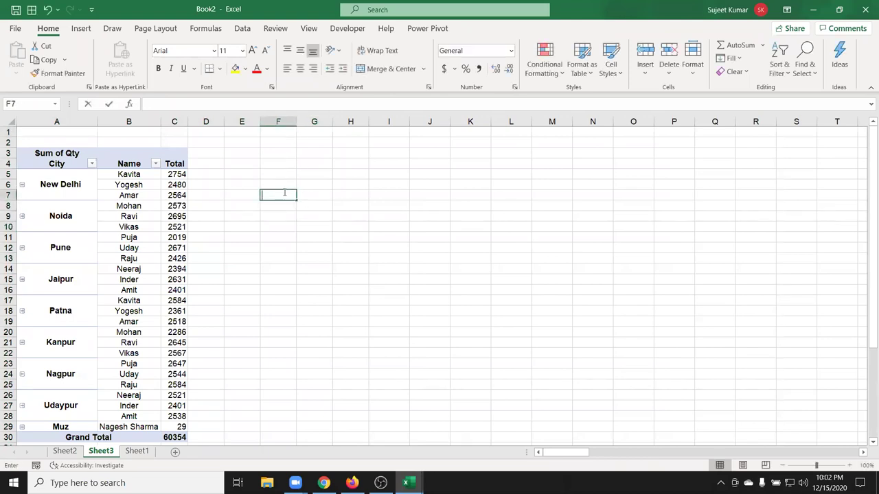
pyautogui.click(274, 205)
pyautogui.click(273, 235)
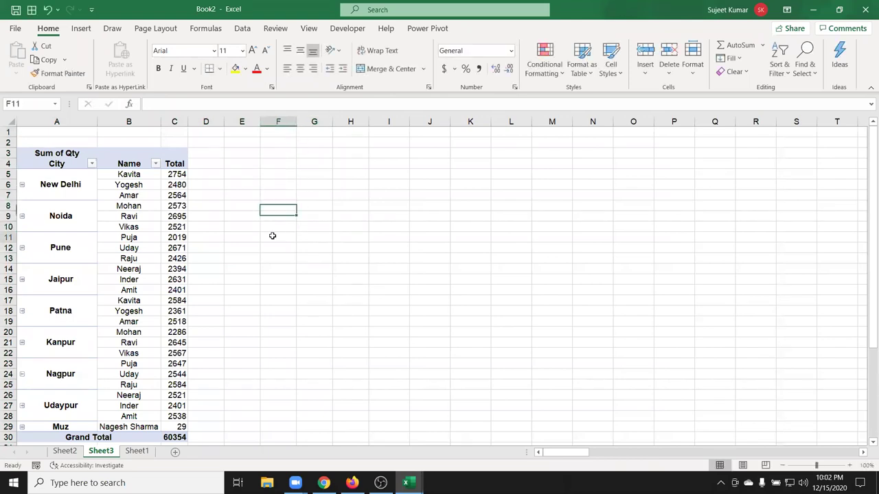
pyautogui.click(272, 253)
pyautogui.click(271, 260)
pyautogui.click(271, 269)
pyautogui.click(268, 280)
pyautogui.click(271, 299)
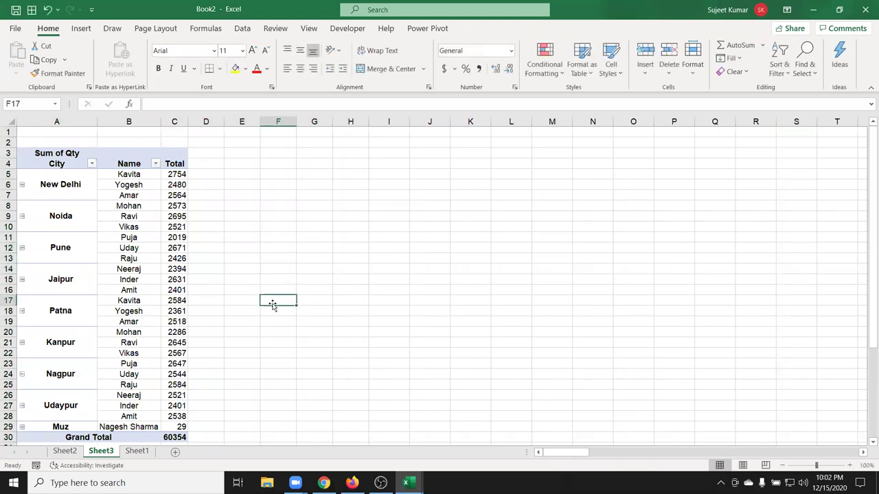
pyautogui.click(274, 314)
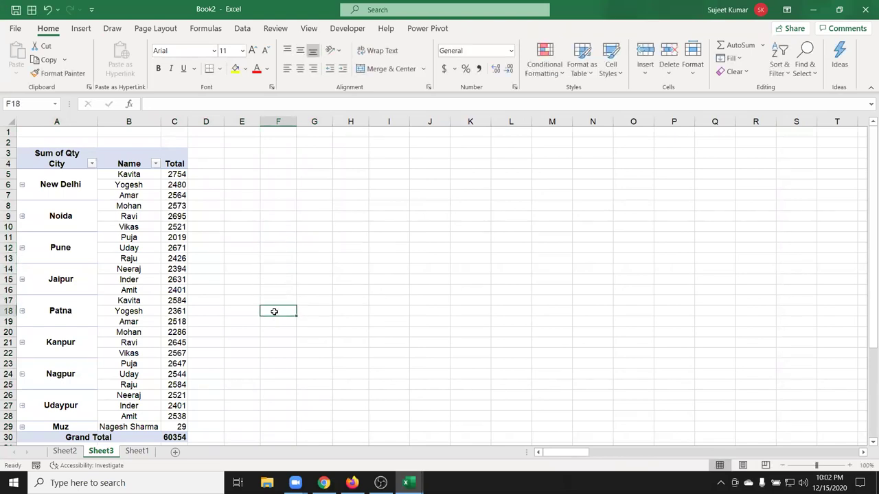
pyautogui.doubleClick(276, 319)
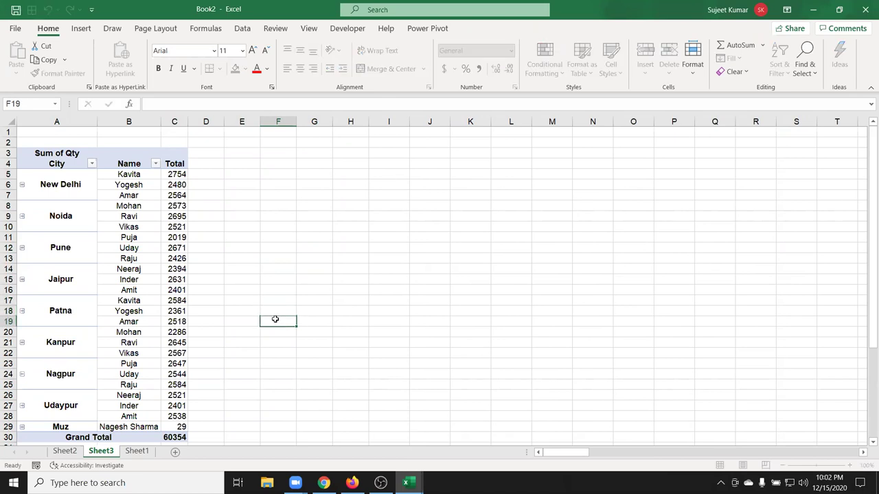
# Turn off Enable show details in PivotTable2's Data options and apply it.
pyautogui.click(245, 288)
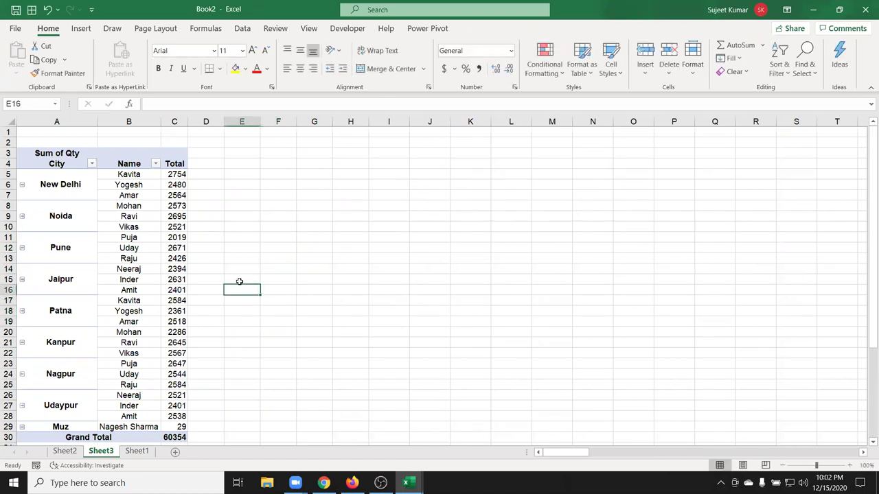
pyautogui.rightClick(176, 246)
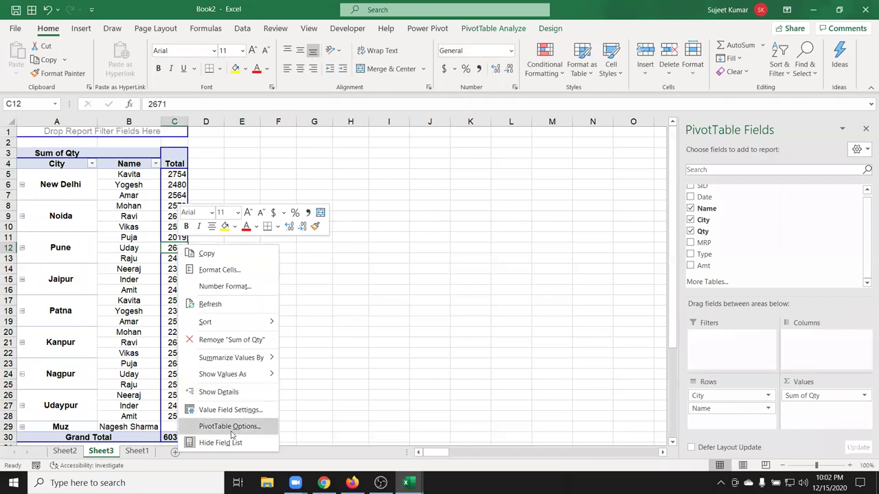
pyautogui.click(230, 427)
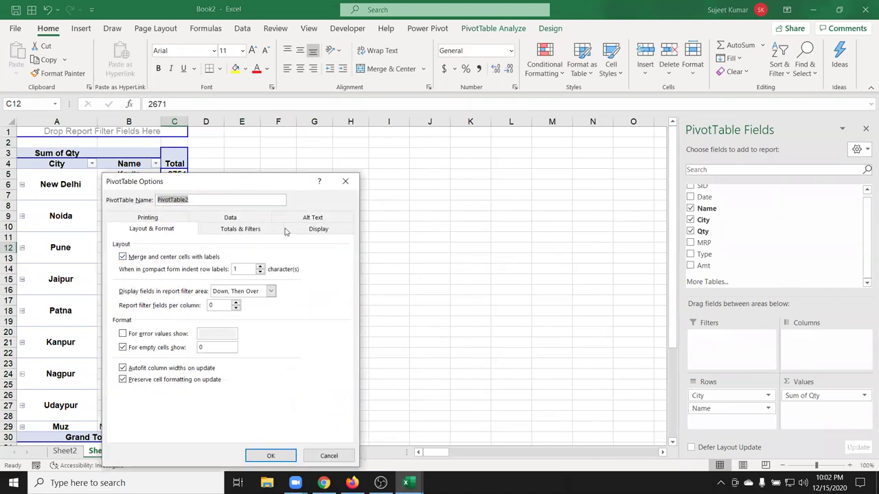
pyautogui.click(256, 221)
pyautogui.click(153, 268)
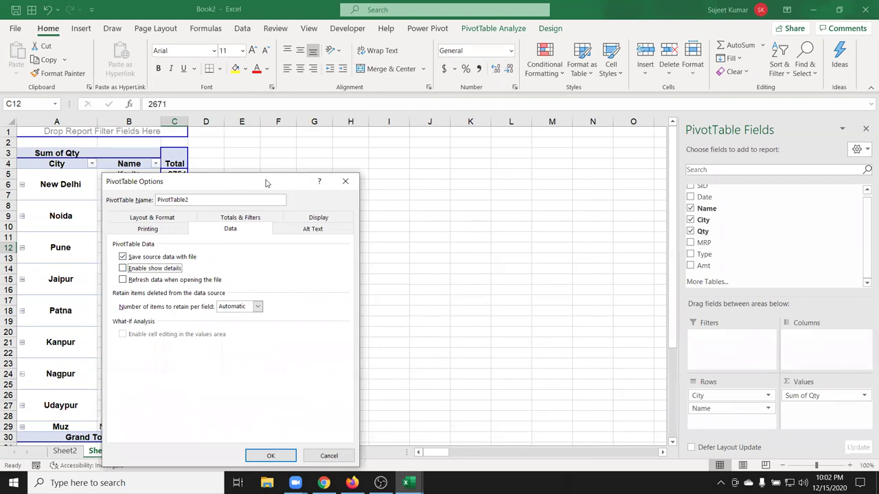
pyautogui.moveTo(269, 183); pyautogui.dragTo(441, 122)
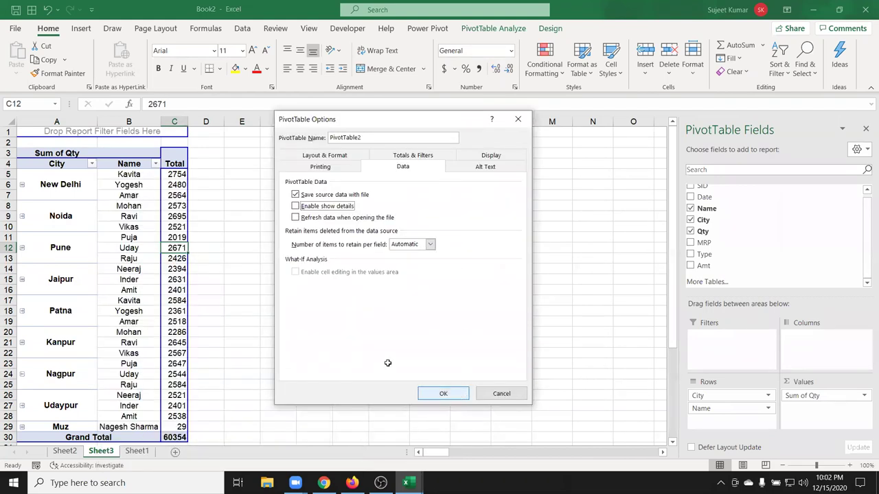
pyautogui.press('Return')
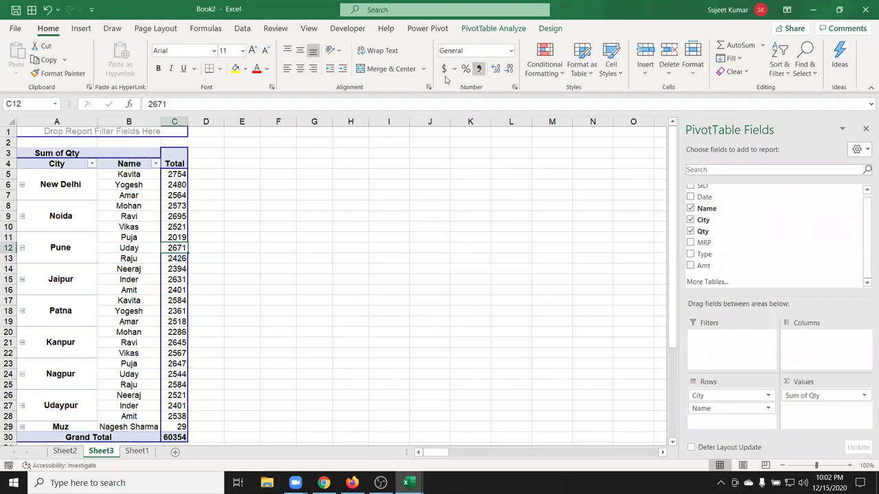
# Try moving the Noida–Ravi and Jaipur–Inder totals, dismissing each cannot-change warning.
pyautogui.click(184, 218)
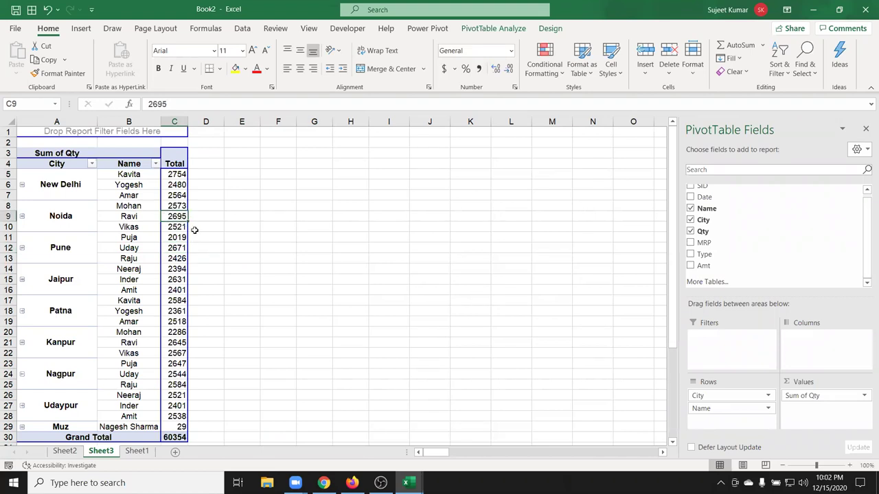
pyautogui.moveTo(192, 230); pyautogui.dragTo(275, 234)
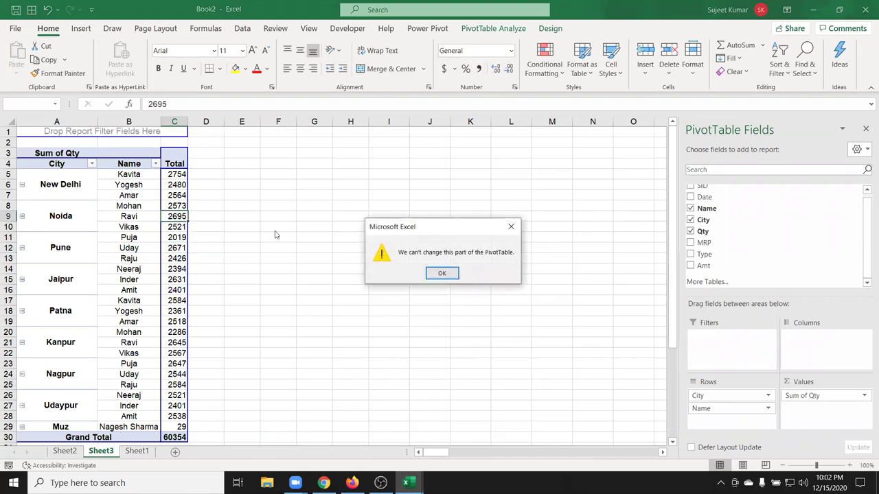
pyautogui.click(441, 273)
pyautogui.click(177, 279)
pyautogui.hotkey('ctrl', 'Up')
pyautogui.click(177, 280)
pyautogui.moveTo(177, 279); pyautogui.dragTo(179, 281)
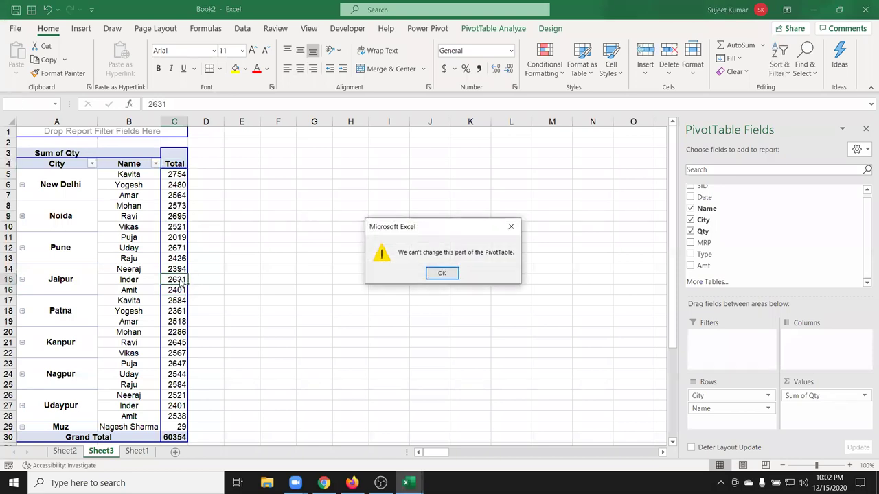
pyautogui.click(440, 274)
pyautogui.click(180, 300)
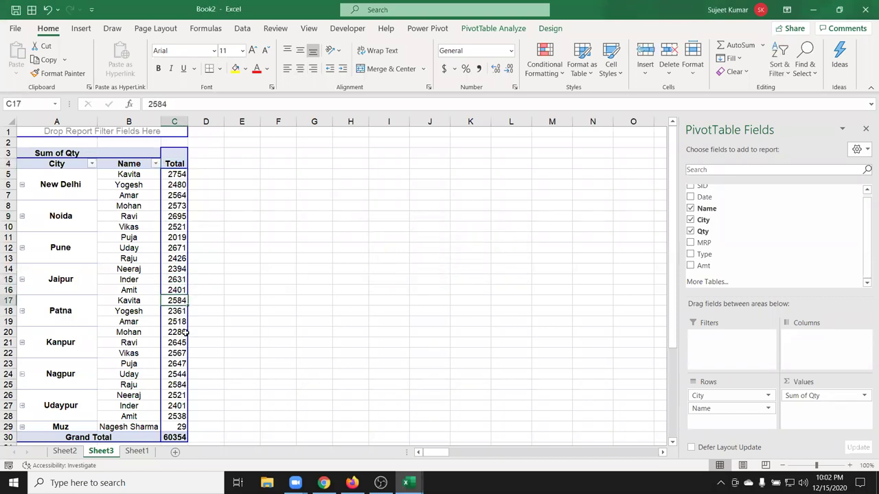
# Glance at Sheet1's raw data, then permanently delete Sheet3.
pyautogui.rightClick(132, 451)
pyautogui.click(105, 453)
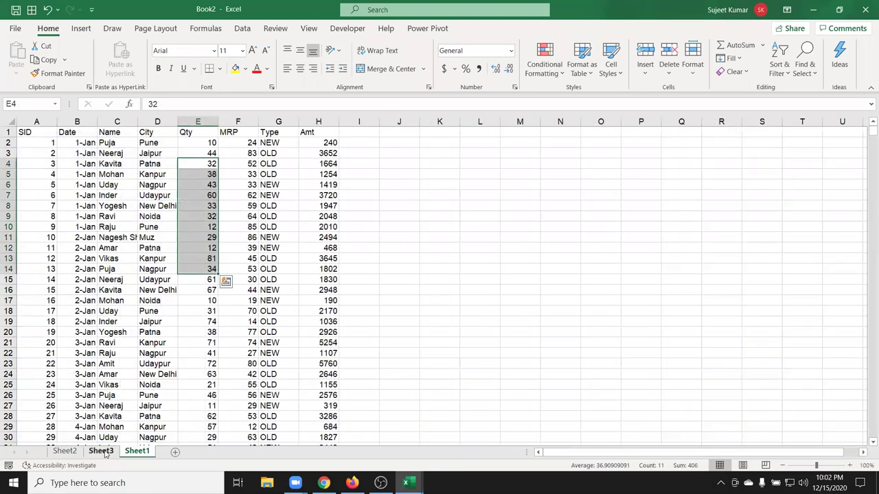
pyautogui.click(103, 452)
pyautogui.rightClick(102, 451)
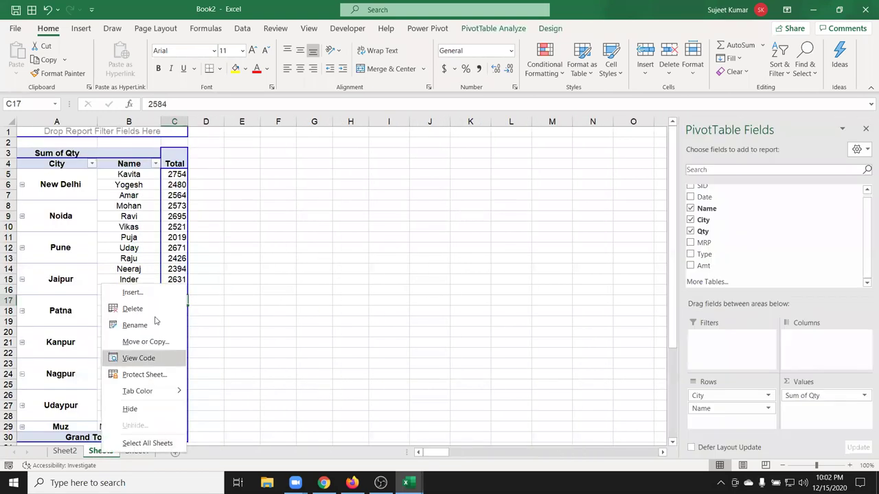
pyautogui.click(148, 309)
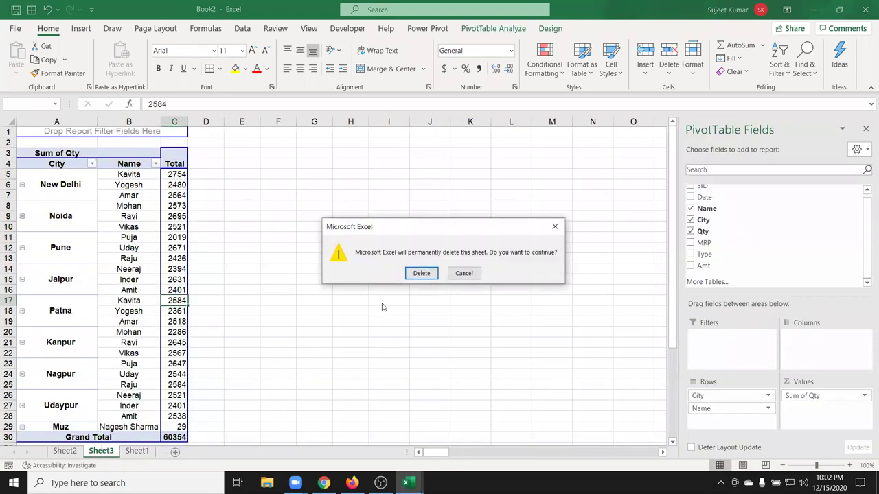
pyautogui.click(420, 275)
pyautogui.click(71, 451)
# Permanently delete Sheet2, leaving only Sheet1's sales data.
pyautogui.rightClick(73, 453)
pyautogui.click(131, 309)
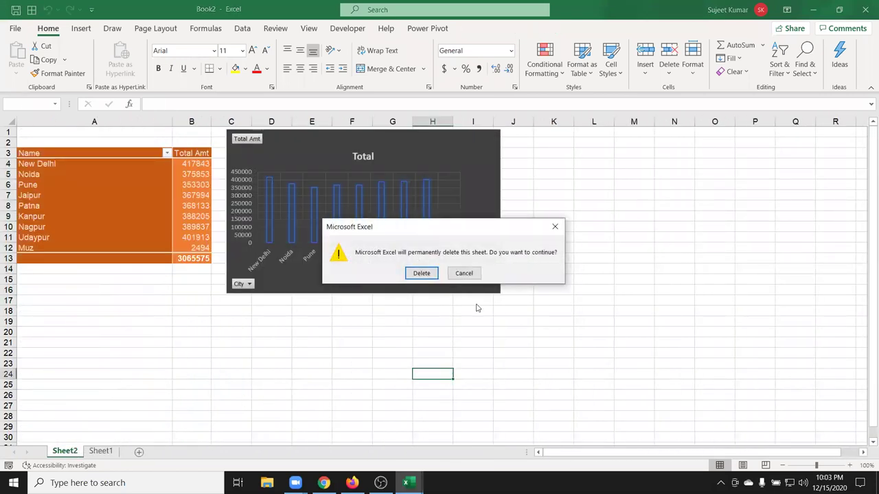
pyautogui.click(435, 274)
pyautogui.click(117, 185)
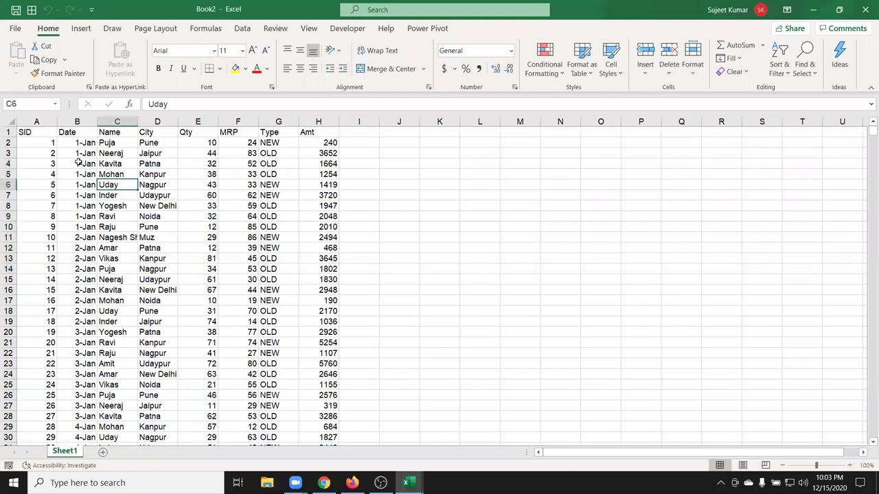
# Start a PivotTable from the Sheet1 data, placed on a new worksheet.
pyautogui.click(54, 133)
pyautogui.press('alt')
pyautogui.press('n')
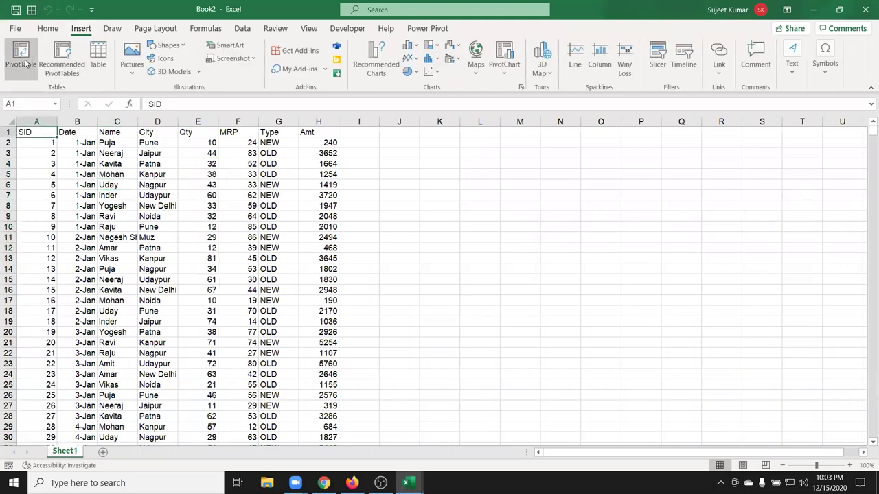
pyautogui.press('v')
pyautogui.click(539, 293)
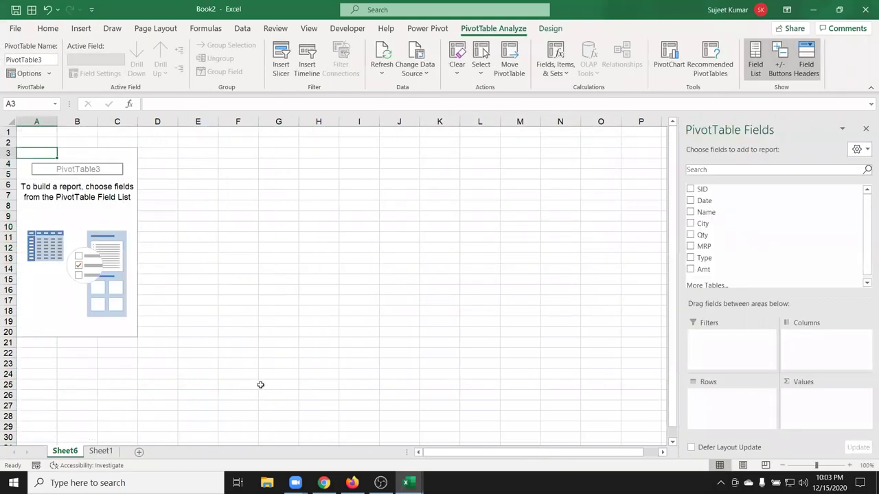
# Sum Qty, MRP and Amt in Values, dropping Date and Months from Rows.
pyautogui.moveTo(761, 210); pyautogui.dragTo(749, 400)
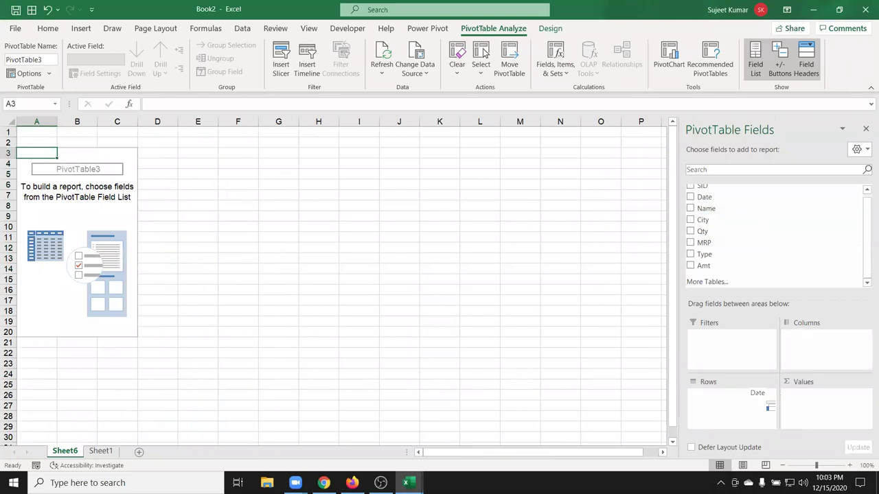
pyautogui.moveTo(703, 231); pyautogui.dragTo(819, 411)
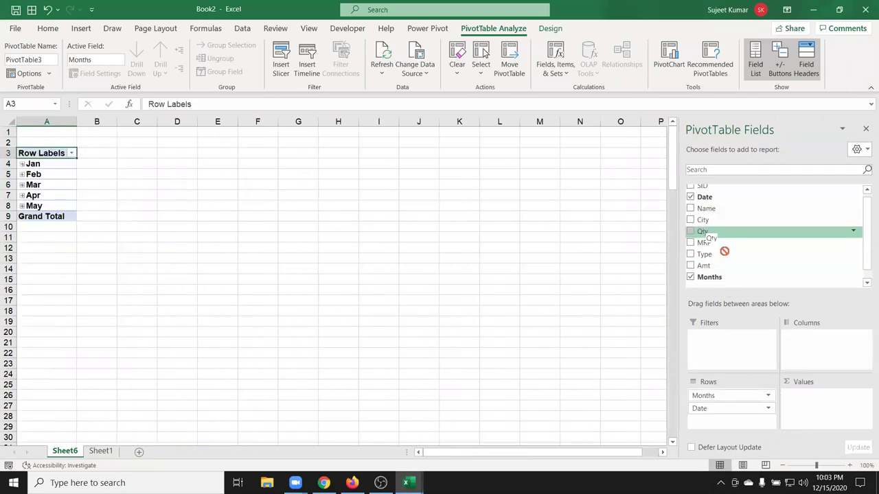
pyautogui.moveTo(719, 243); pyautogui.dragTo(814, 408)
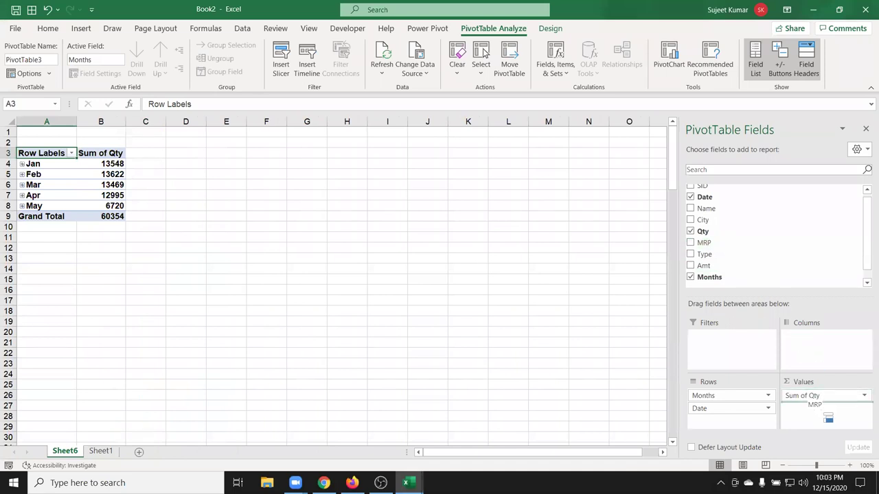
pyautogui.moveTo(717, 265)
pyautogui.mouseDown()
pyautogui.moveTo(827, 436)
pyautogui.moveTo(820, 422)
pyautogui.mouseUp()
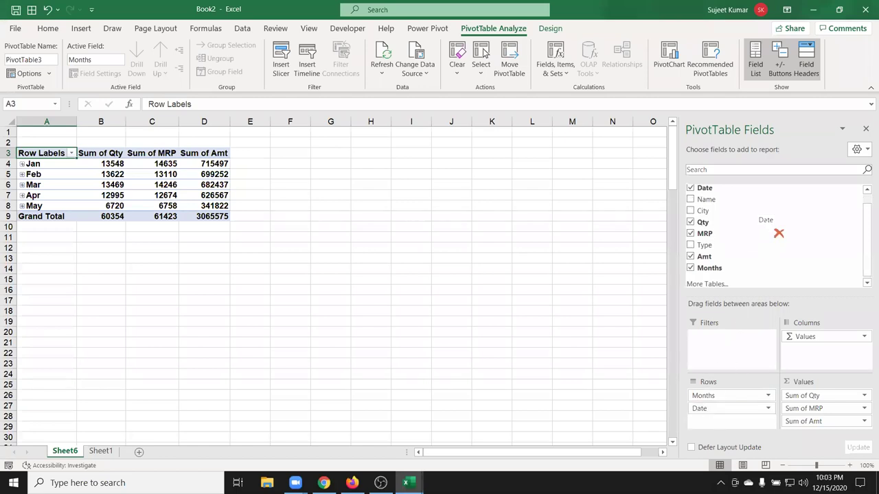
pyautogui.moveTo(709, 410); pyautogui.dragTo(721, 232)
pyautogui.moveTo(725, 396)
pyautogui.mouseDown()
pyautogui.moveTo(787, 200)
pyautogui.moveTo(729, 391)
pyautogui.mouseUp()
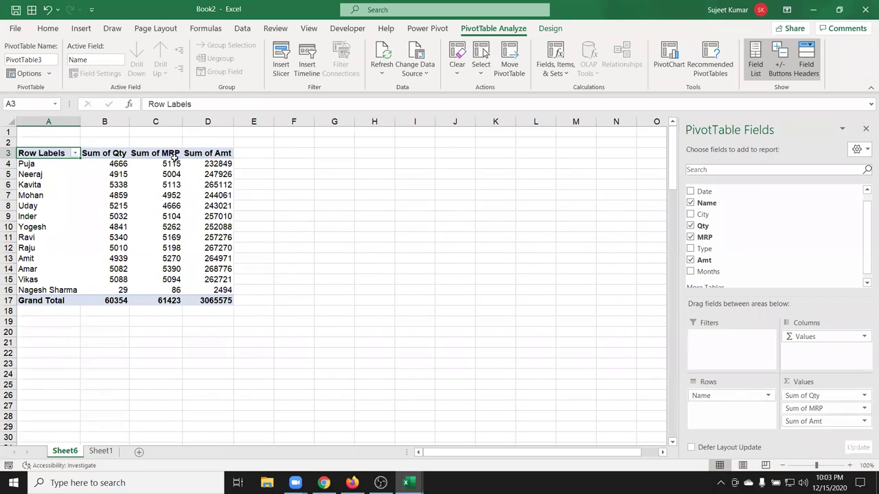
# Change the MRP value field to summarize by Average instead of Sum.
pyautogui.click(859, 410)
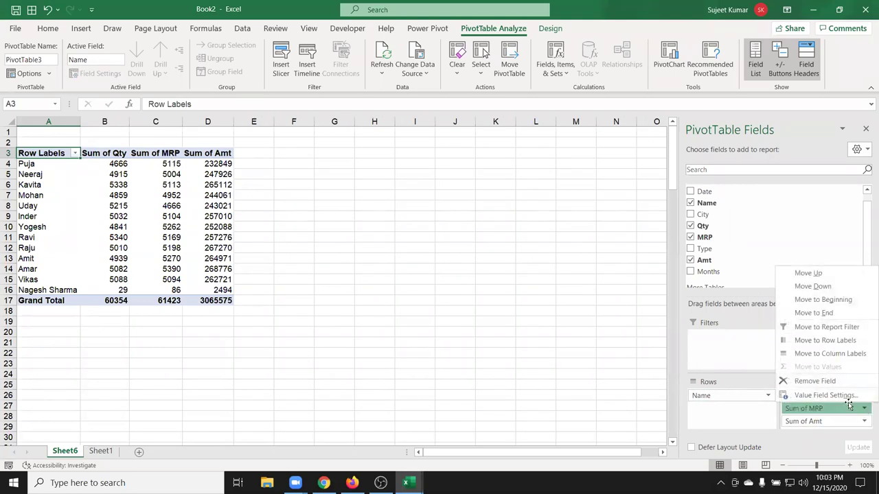
pyautogui.click(849, 405)
pyautogui.click(861, 414)
pyautogui.click(831, 395)
pyautogui.click(420, 229)
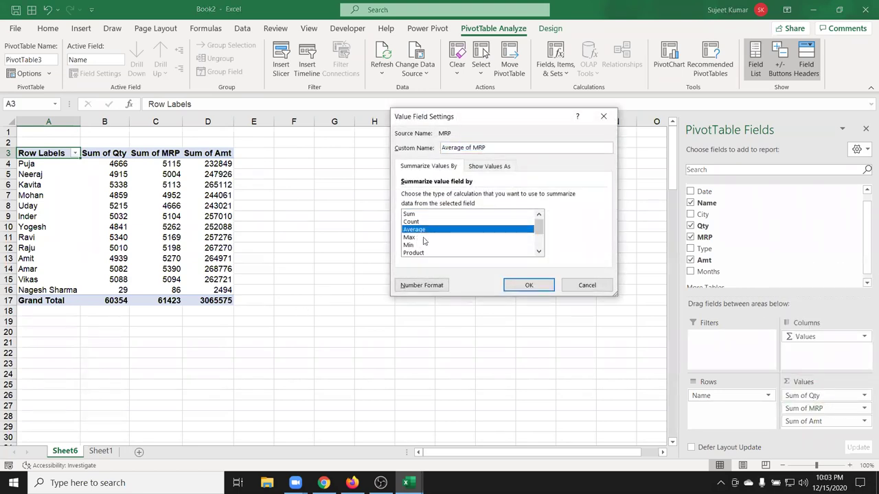
pyautogui.click(538, 285)
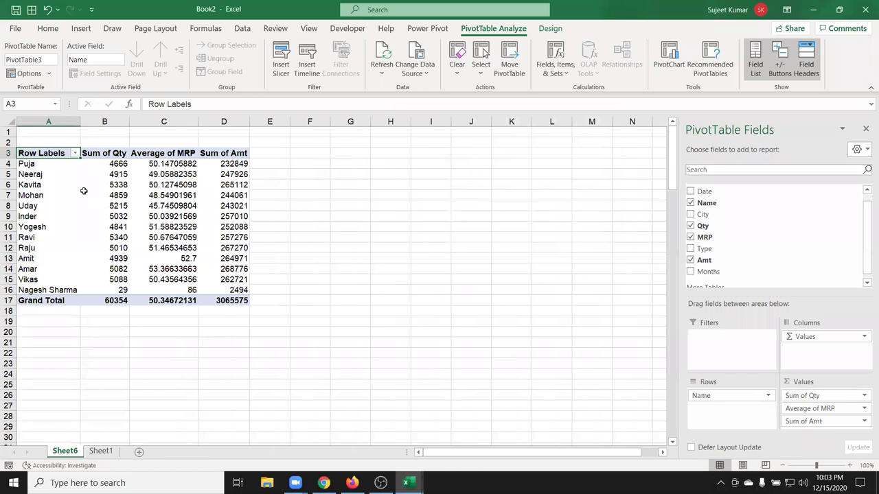
# Rename the Row Labels, Sum of Qty and Average of MRP headers to Name, Qty and MRP.
pyautogui.click(24, 184)
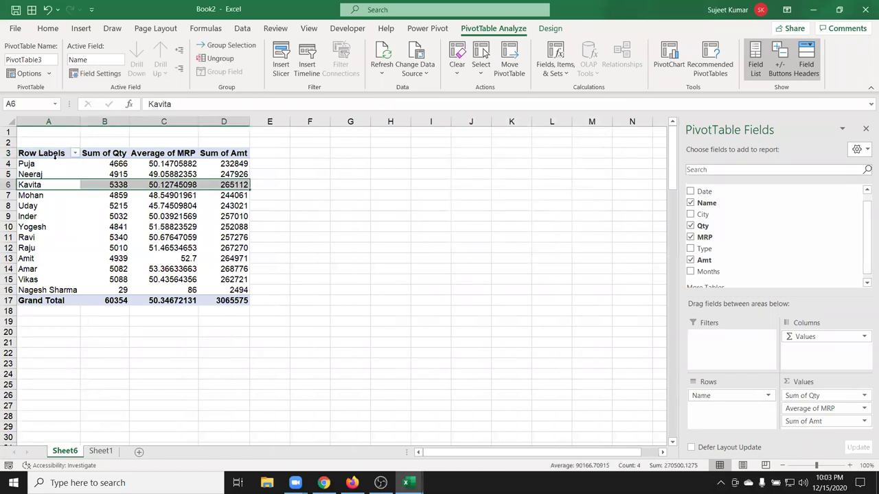
pyautogui.click(54, 155)
pyautogui.write('Nagesh Sharma')
pyautogui.write('me')
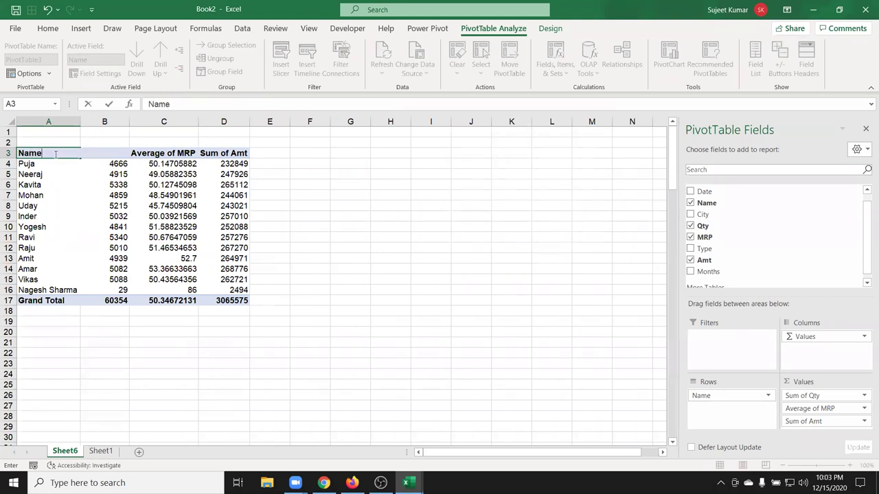
pyautogui.press('Tab')
pyautogui.write('Q')
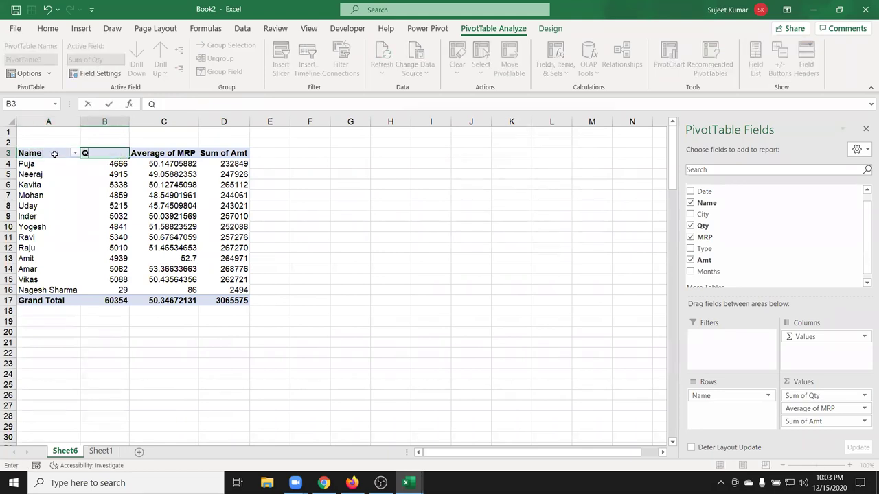
pyautogui.press('Tab')
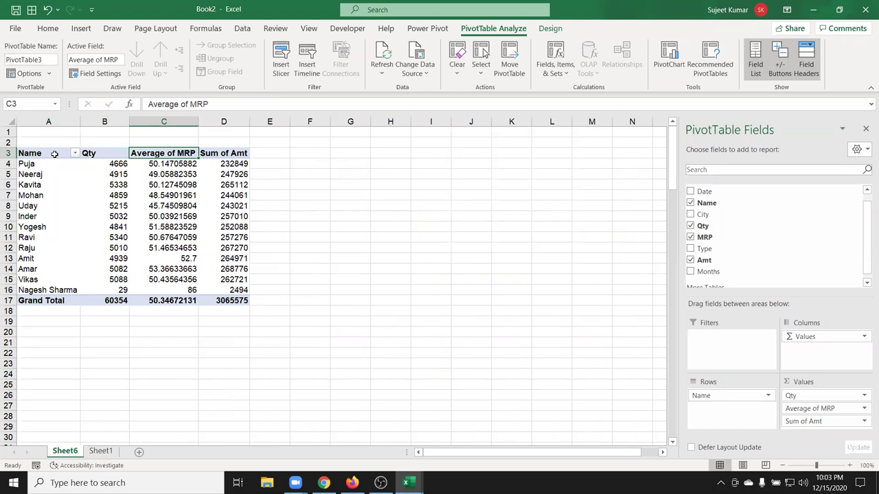
pyautogui.write('M')
pyautogui.press('Return')
pyautogui.click(444, 273)
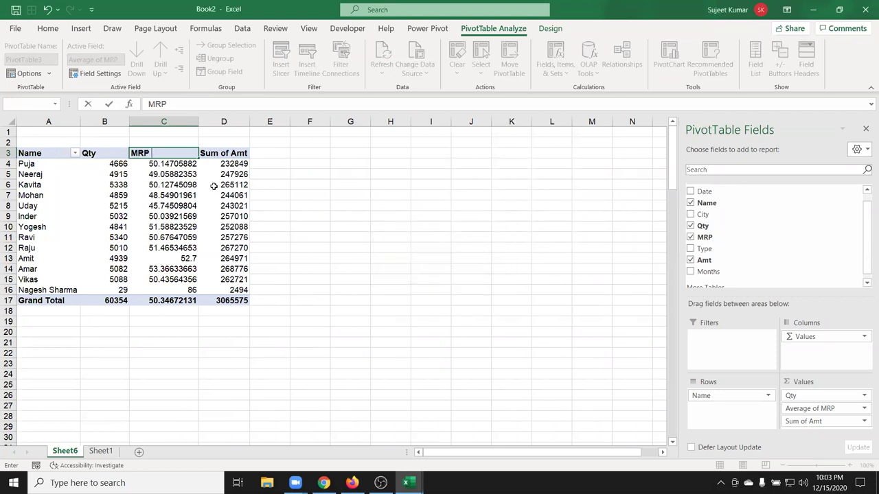
pyautogui.press('Return')
# Rename the Sum of Amt header to Amt and select the PivotTable cells.
pyautogui.click(223, 162)
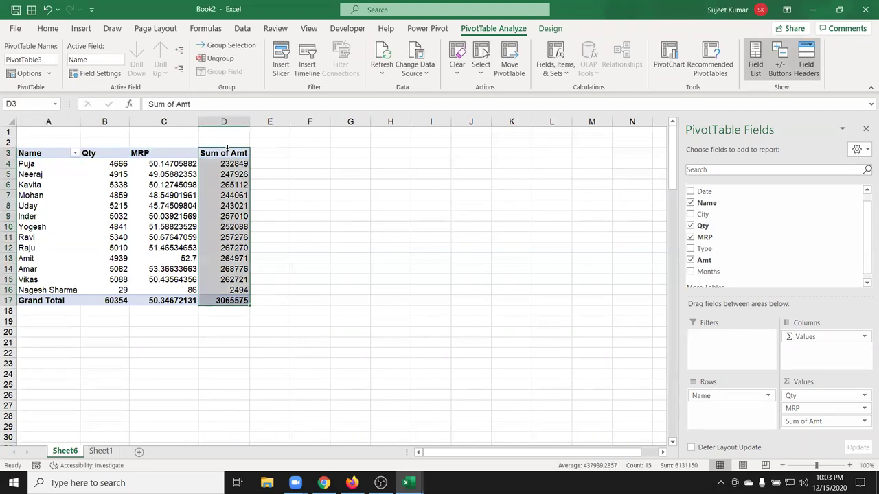
pyautogui.click(223, 154)
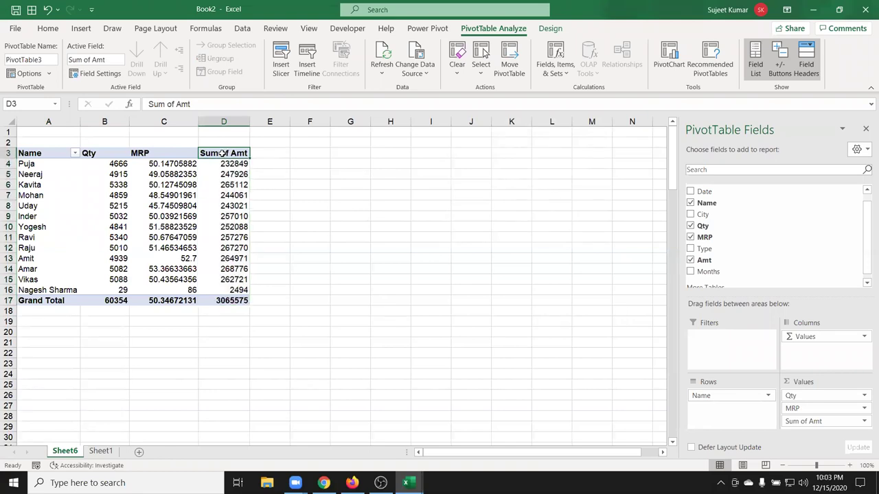
pyautogui.write('Amt')
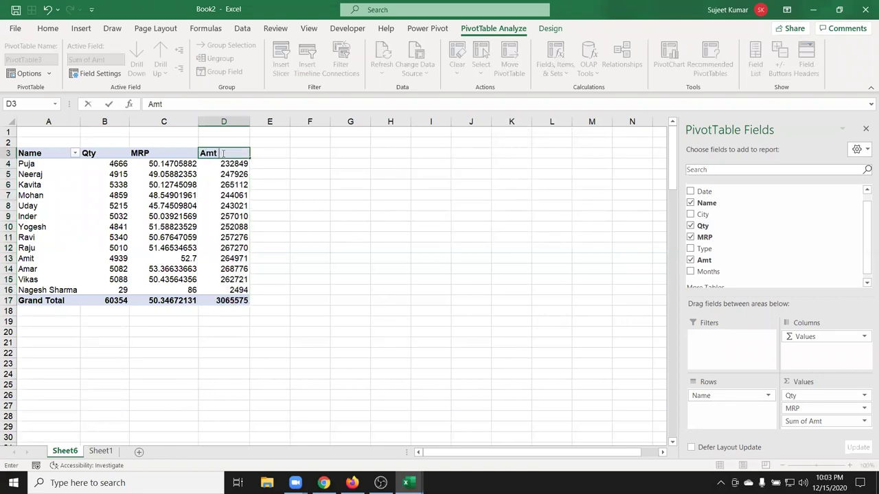
pyautogui.press('Return')
pyautogui.moveTo(53, 154); pyautogui.dragTo(243, 302)
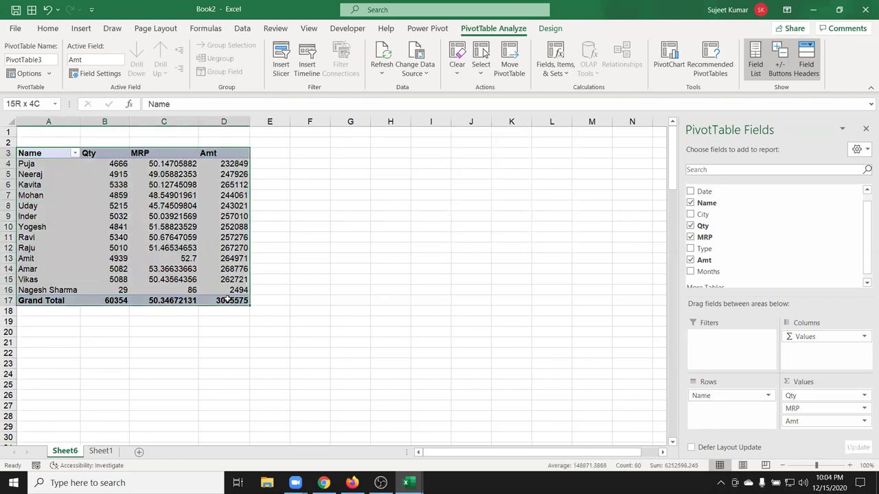
# Apply a Medium PivotTable style with black header and Grand Total rows.
pyautogui.click(556, 28)
pyautogui.click(553, 74)
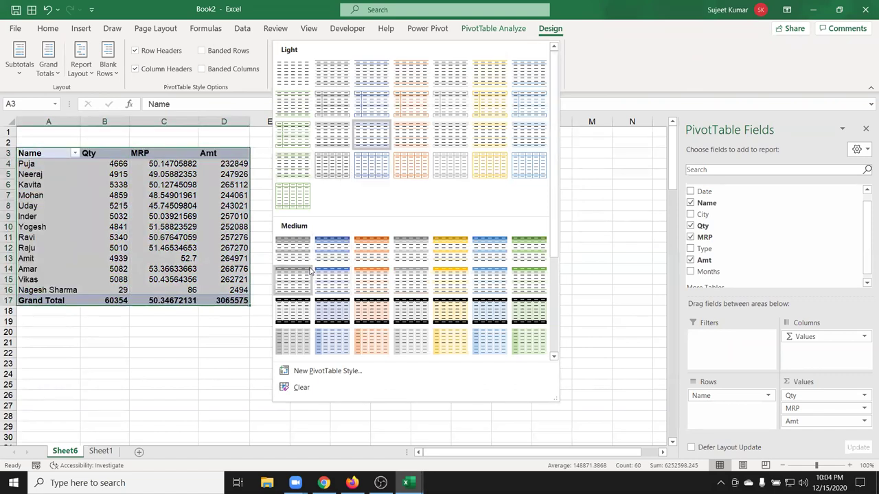
pyautogui.click(293, 311)
pyautogui.click(189, 333)
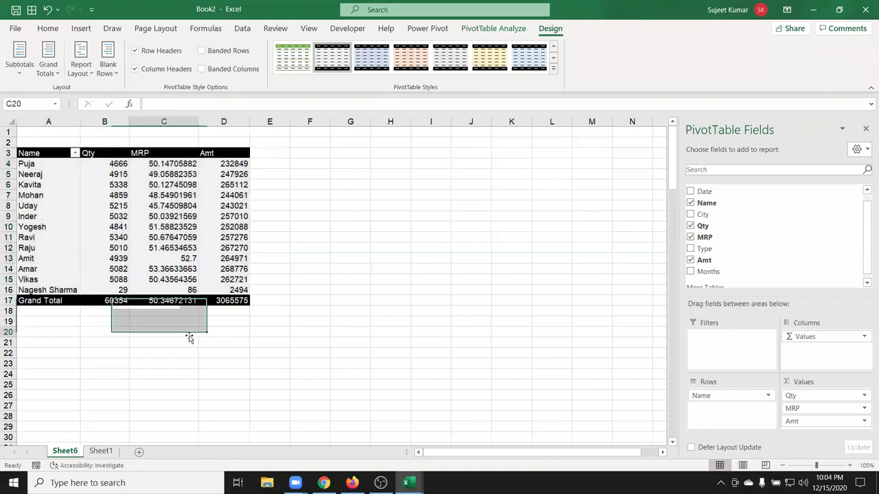
pyautogui.click(282, 206)
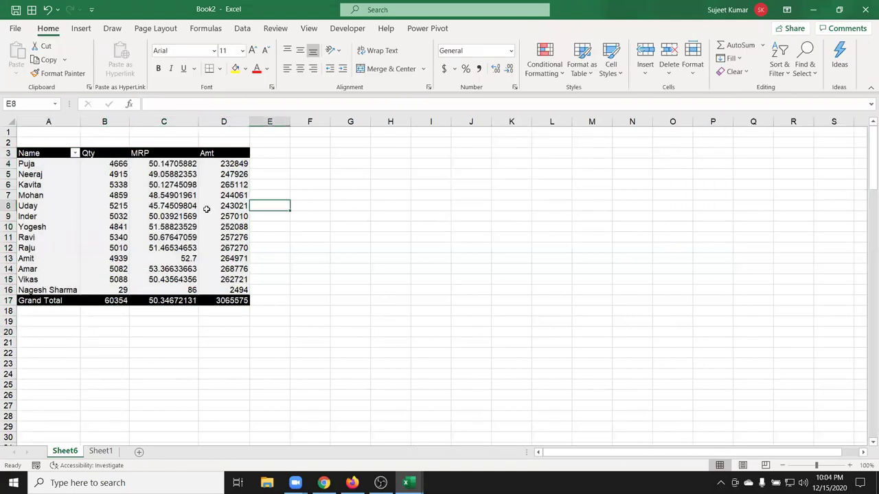
pyautogui.click(204, 208)
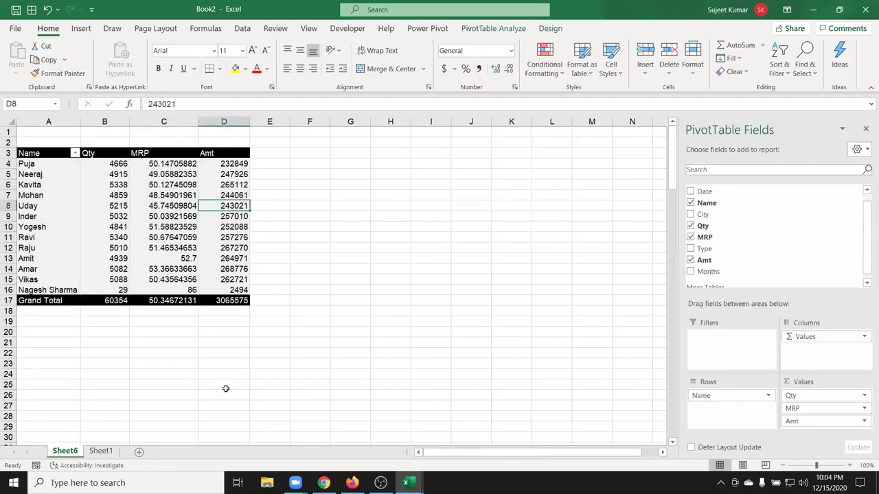
# Create a new PivotTable from Sheet1!$A$1:$H$1221 on a new worksheet.
pyautogui.click(100, 451)
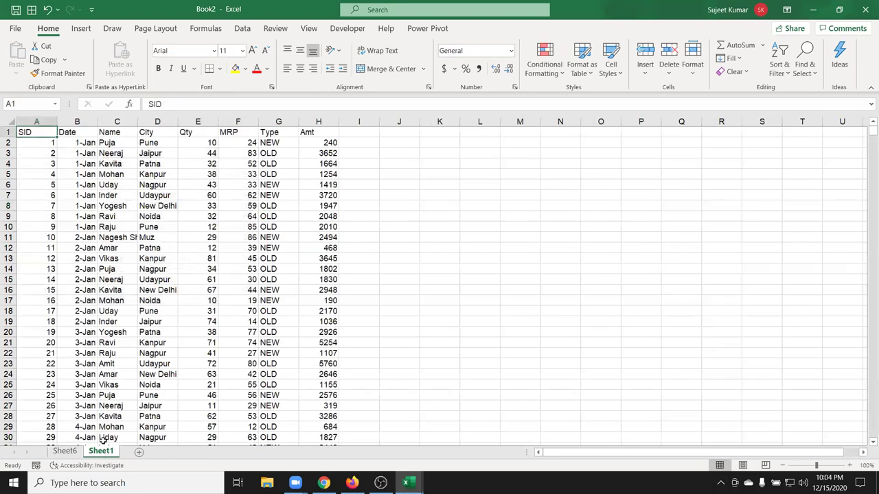
pyautogui.click(85, 31)
pyautogui.click(21, 55)
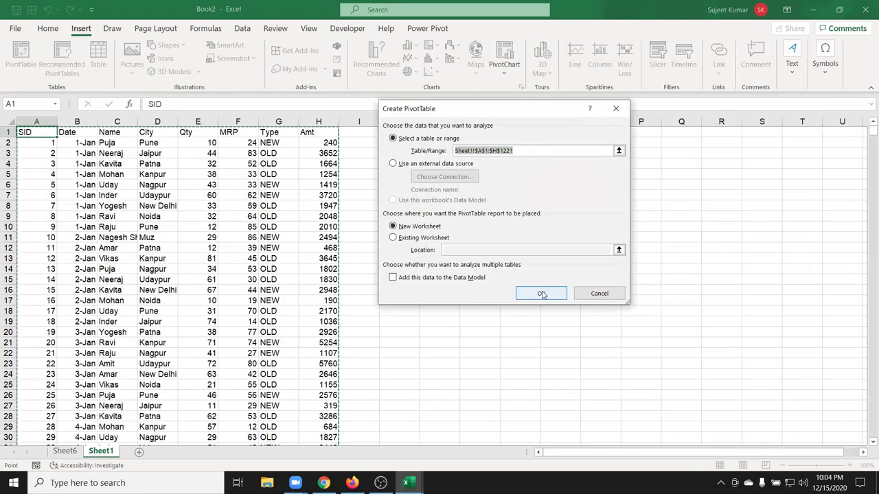
pyautogui.click(542, 294)
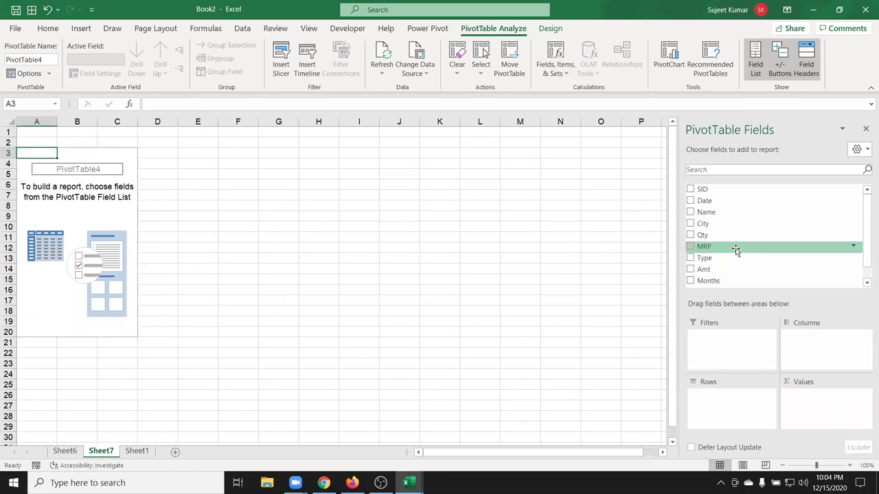
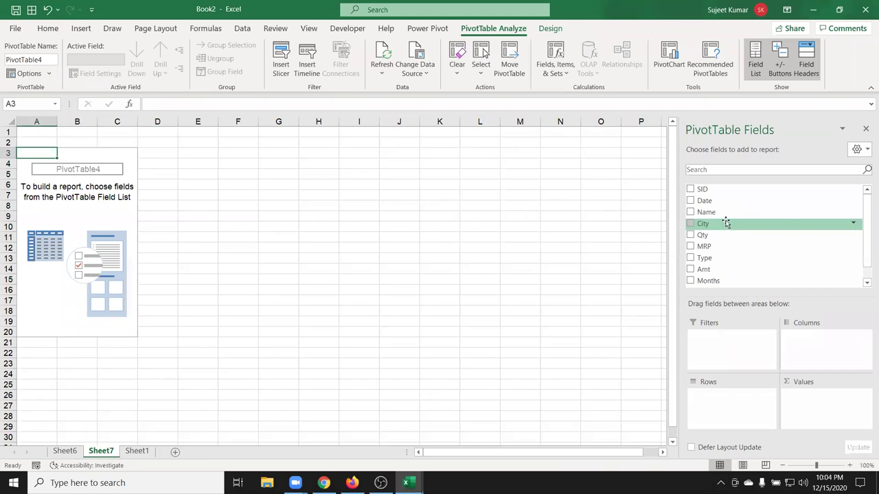
# Lay out the pivot with Name in rows, City then Type in columns, and Sum of Qty as values.
pyautogui.moveTo(720, 212); pyautogui.dragTo(741, 415)
pyautogui.moveTo(714, 215); pyautogui.dragTo(820, 347)
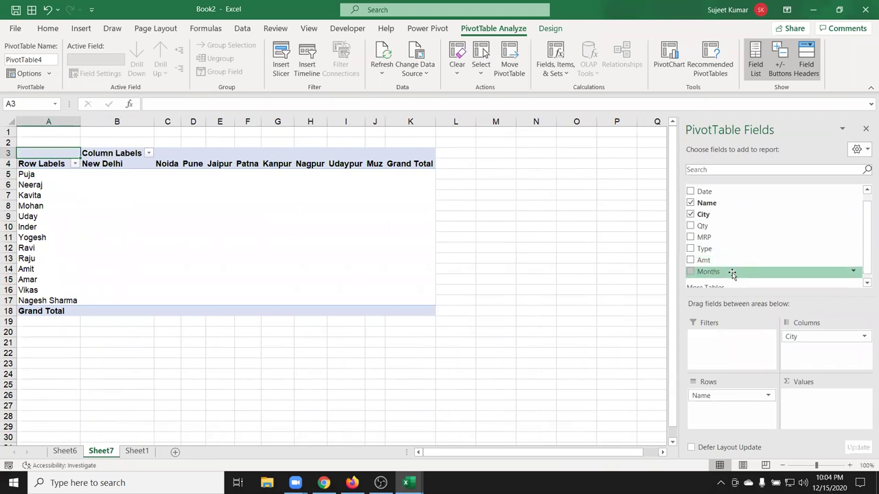
pyautogui.moveTo(730, 249)
pyautogui.mouseDown()
pyautogui.moveTo(823, 363)
pyautogui.moveTo(823, 351)
pyautogui.mouseUp()
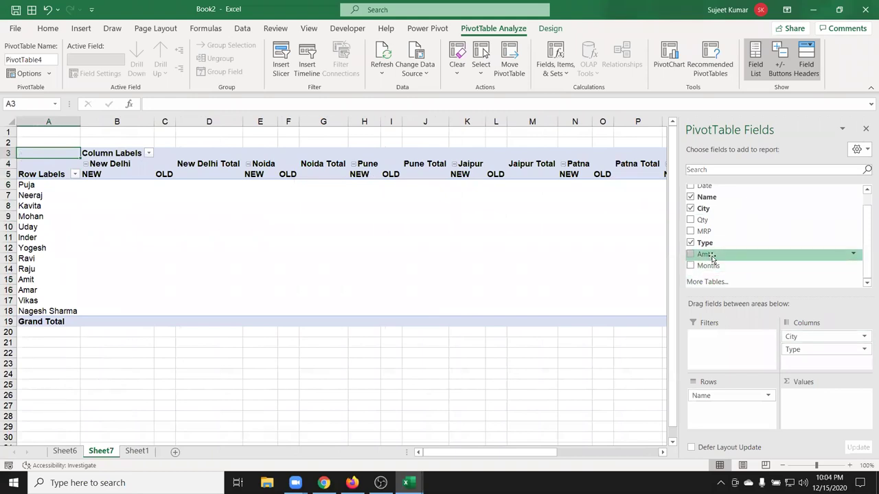
pyautogui.moveTo(702, 220); pyautogui.dragTo(803, 407)
pyautogui.moveTo(809, 414); pyautogui.dragTo(808, 409)
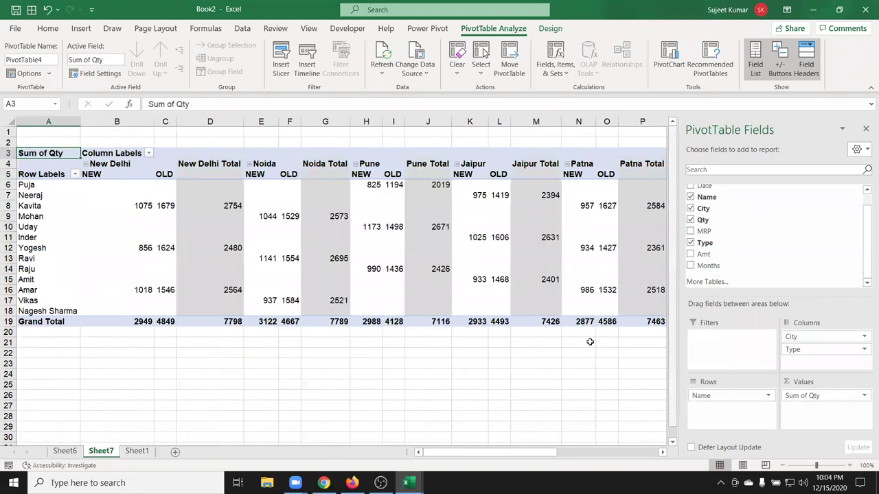
pyautogui.click(242, 205)
pyautogui.click(323, 206)
pyautogui.click(336, 171)
# Turn off the City subtotals in the pivot table.
pyautogui.rightClick(332, 160)
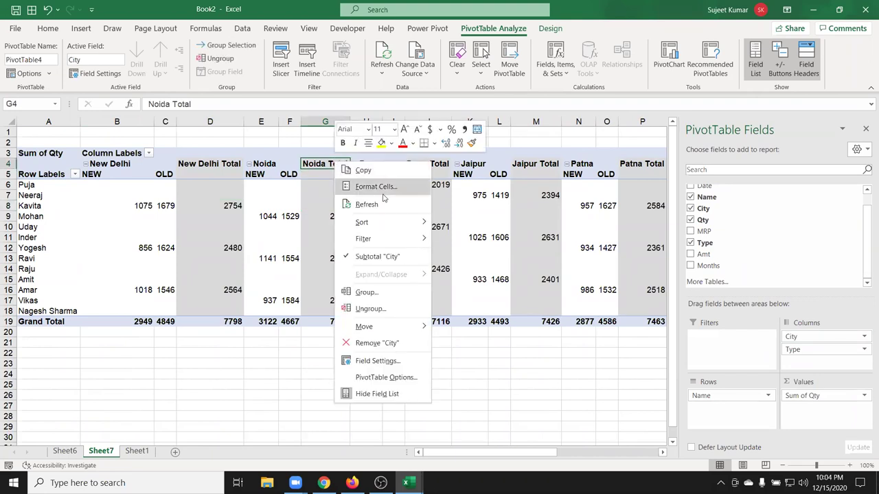
pyautogui.click(377, 256)
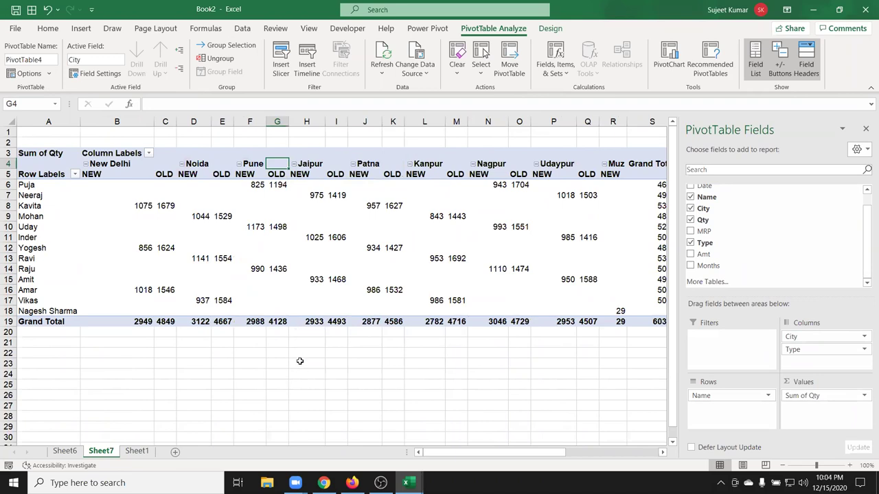
pyautogui.click(302, 362)
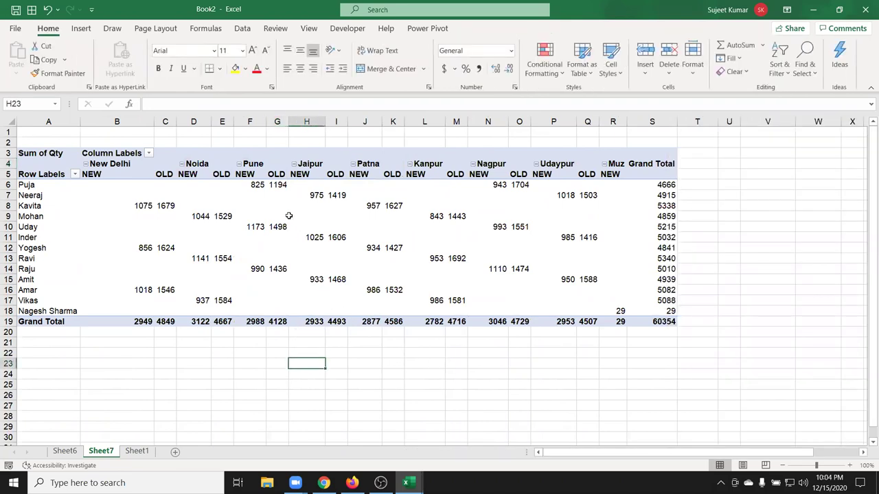
# Set the pivot's PivotTable Options so empty cells display 0.
pyautogui.click(248, 192)
pyautogui.rightClick(248, 194)
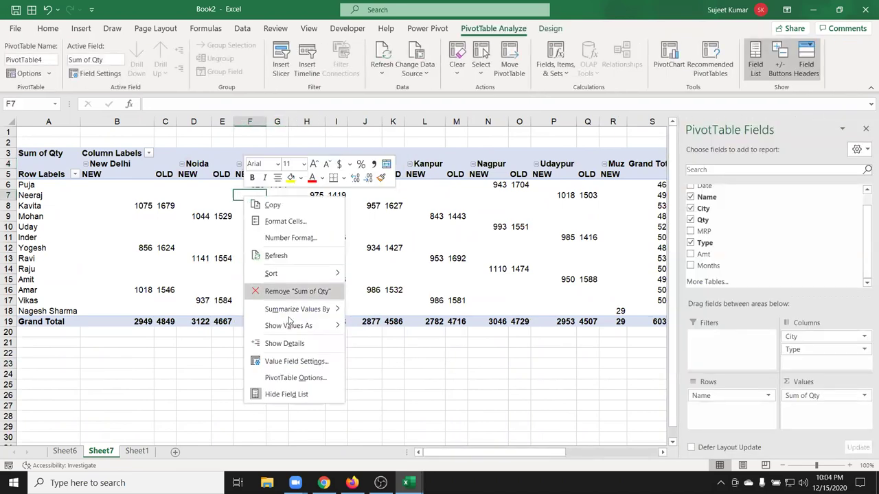
pyautogui.click(307, 379)
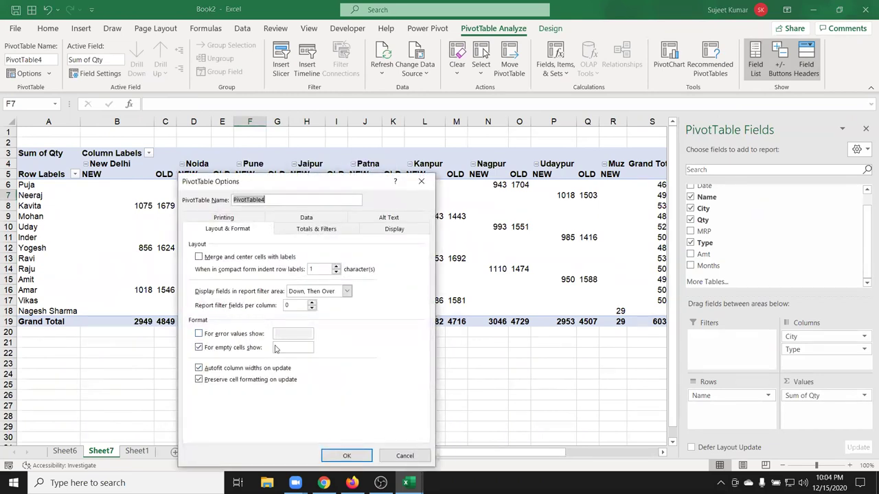
pyautogui.click(291, 348)
pyautogui.press('Return')
# Apply Pivot Style Dark 22 to the pivot table.
pyautogui.click(549, 31)
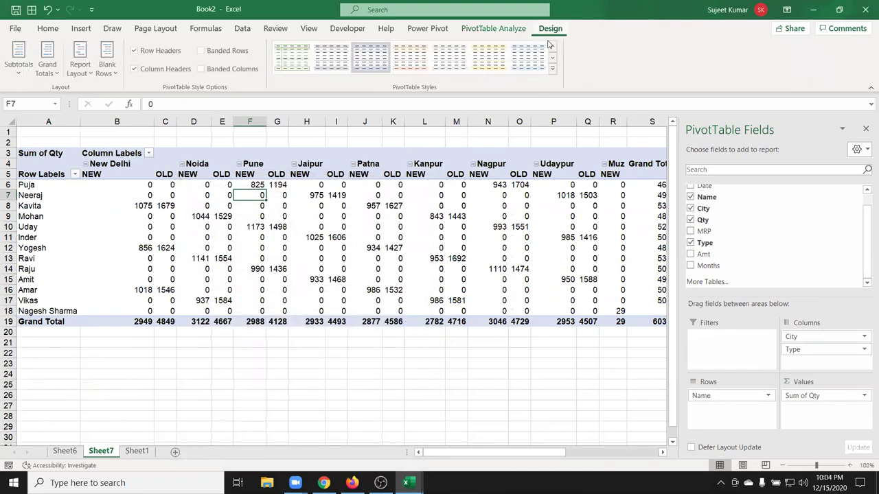
pyautogui.click(552, 67)
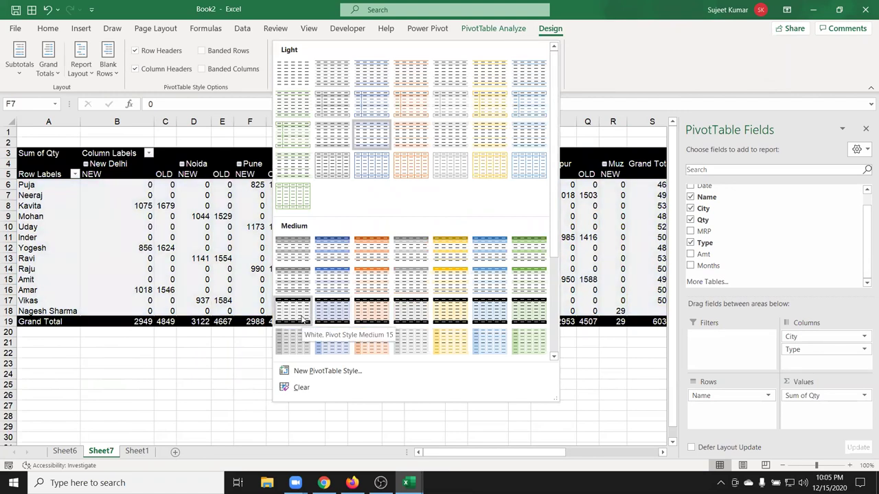
pyautogui.scroll(-3, 308, 309)
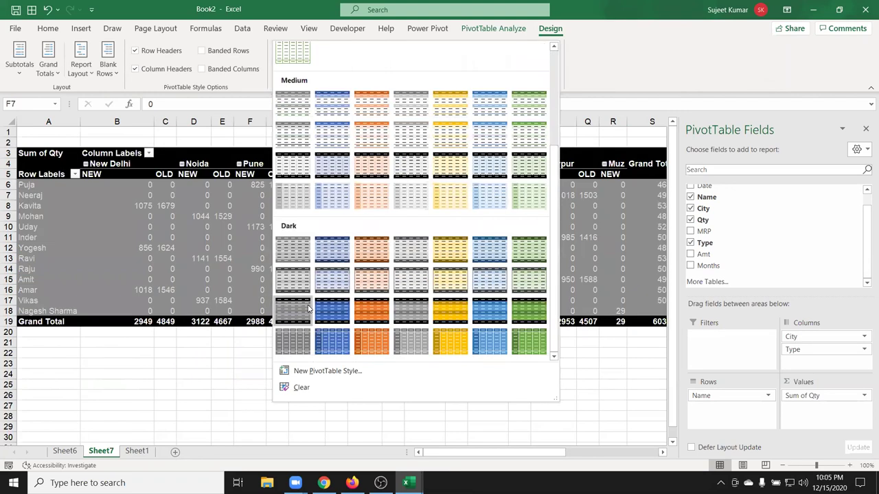
pyautogui.click(296, 341)
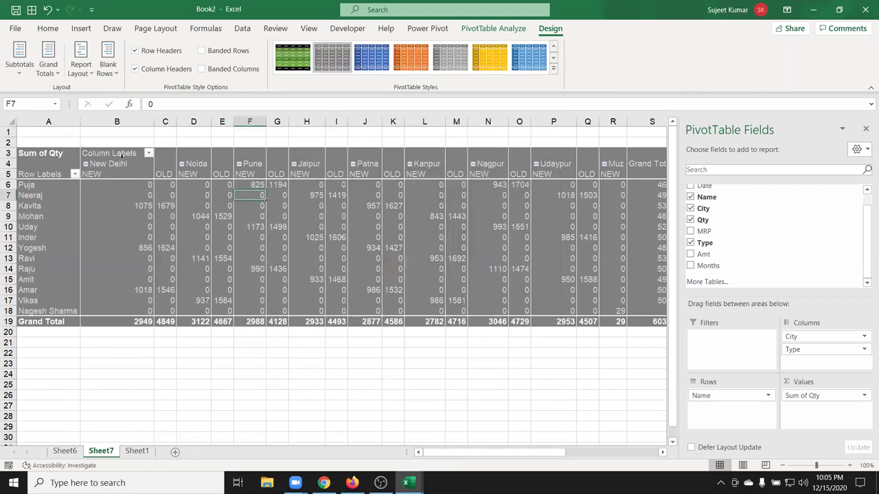
# Center-align the whole sheet, then check the centered New Delhi and Noida headers and values.
pyautogui.click(10, 114)
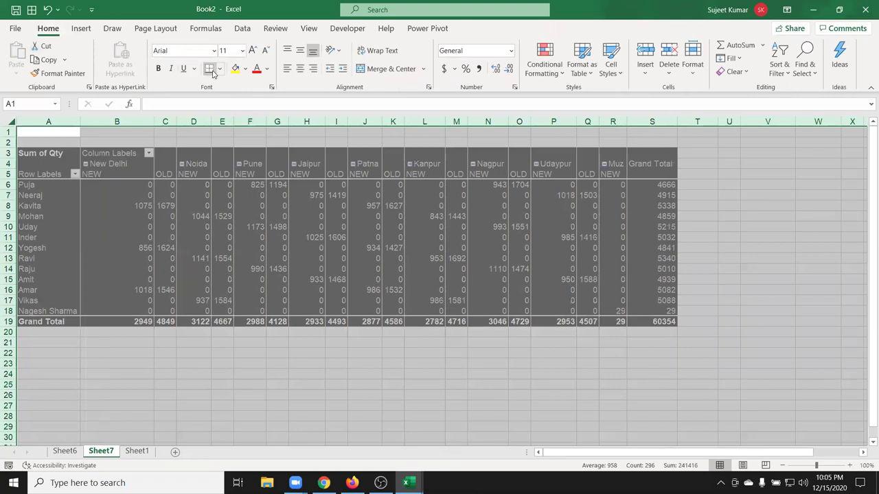
pyautogui.click(300, 69)
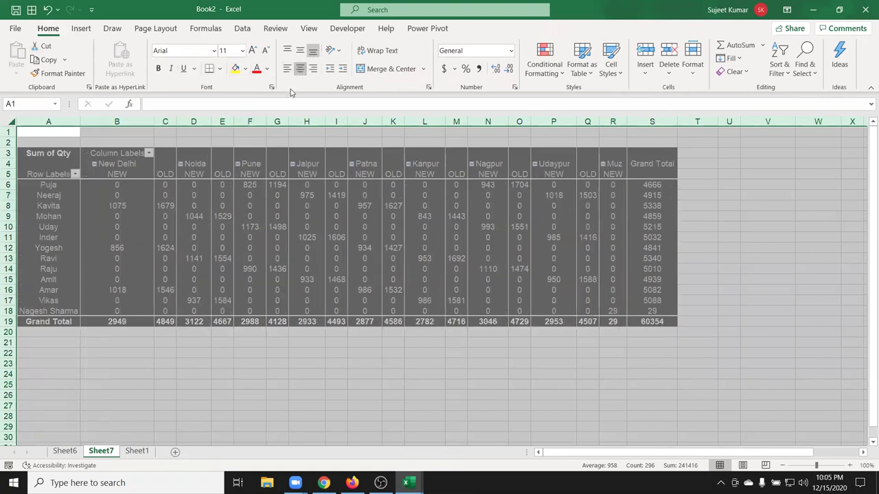
pyautogui.click(235, 238)
pyautogui.click(114, 174)
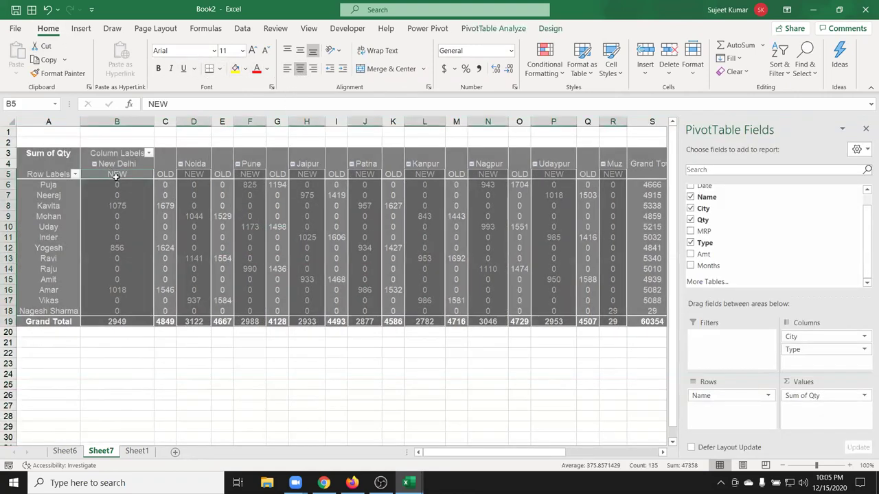
pyautogui.click(167, 176)
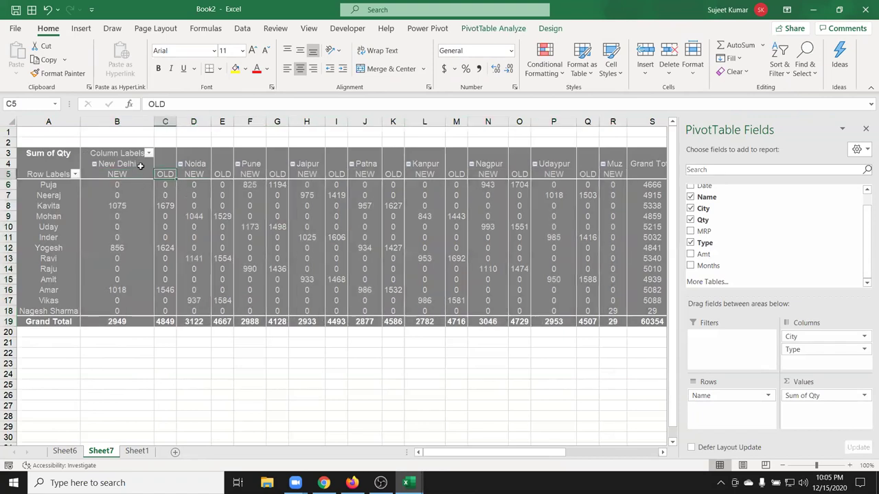
pyautogui.click(190, 176)
pyautogui.click(255, 176)
pyautogui.click(305, 214)
# Enable 'Merge and center cells with labels' in PivotTable Options.
pyautogui.rightClick(135, 187)
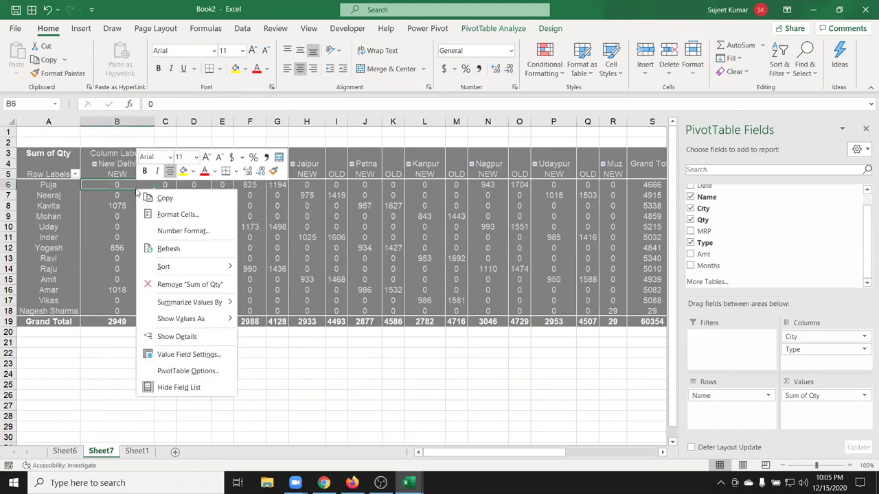
pyautogui.click(197, 371)
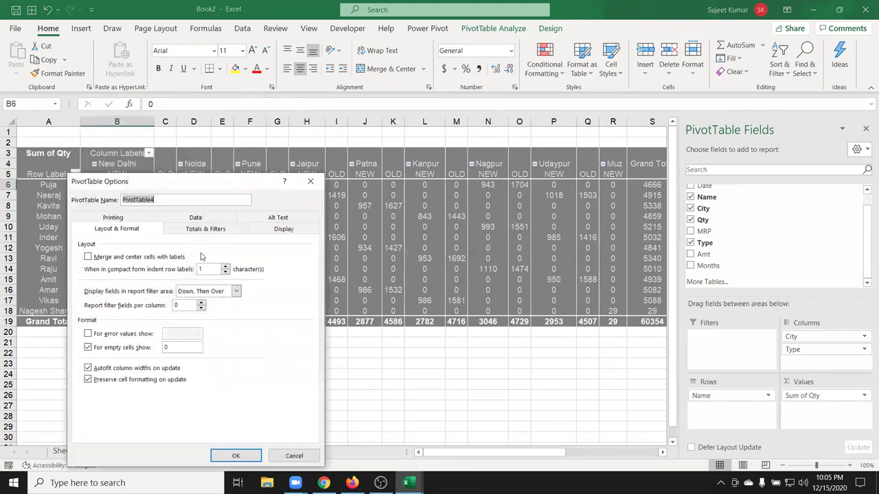
pyautogui.click(120, 258)
pyautogui.click(235, 456)
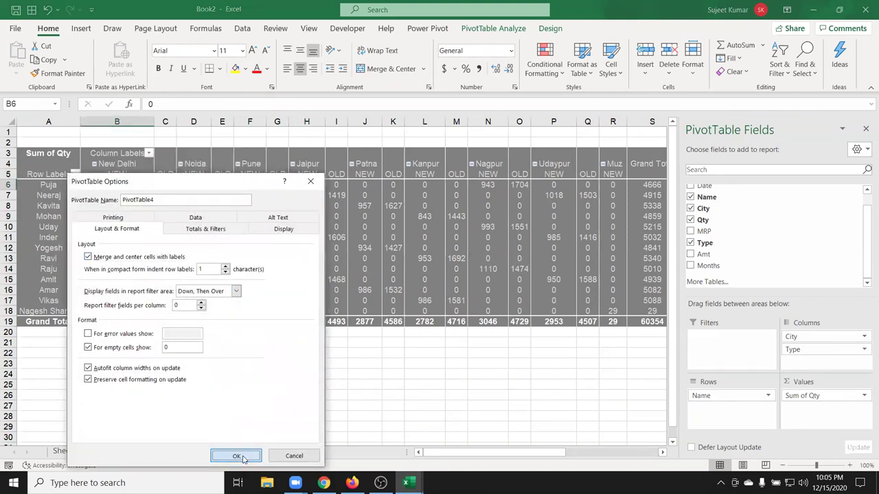
# Inspect the merged New Delhi, Noida and Jaipur city labels in the pivot.
pyautogui.click(128, 165)
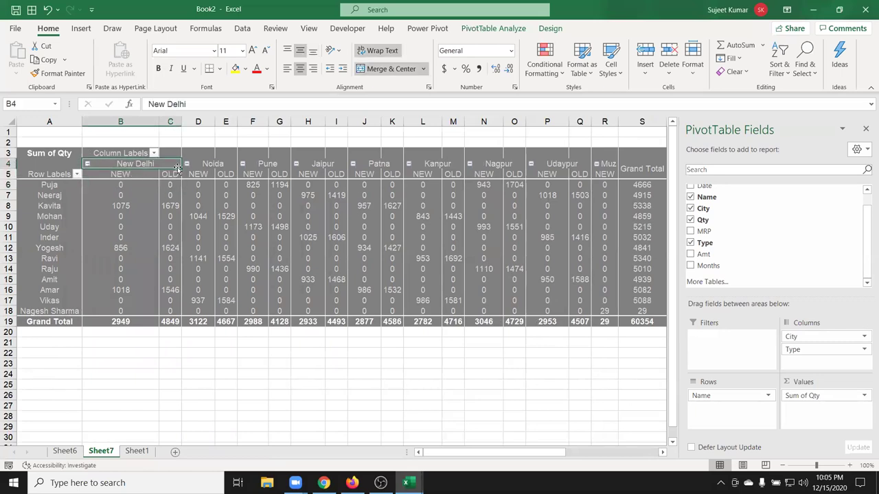
pyautogui.click(252, 172)
pyautogui.click(312, 227)
pyautogui.click(212, 166)
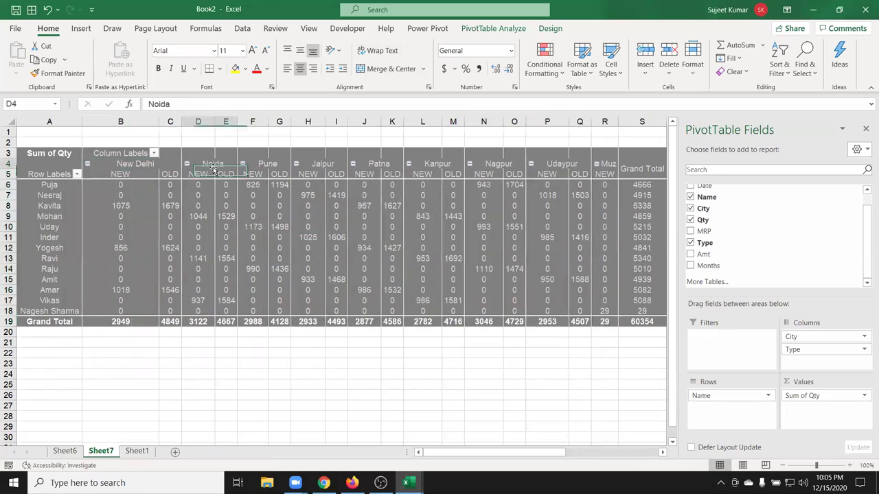
pyautogui.click(313, 167)
pyautogui.click(416, 176)
pyautogui.click(511, 237)
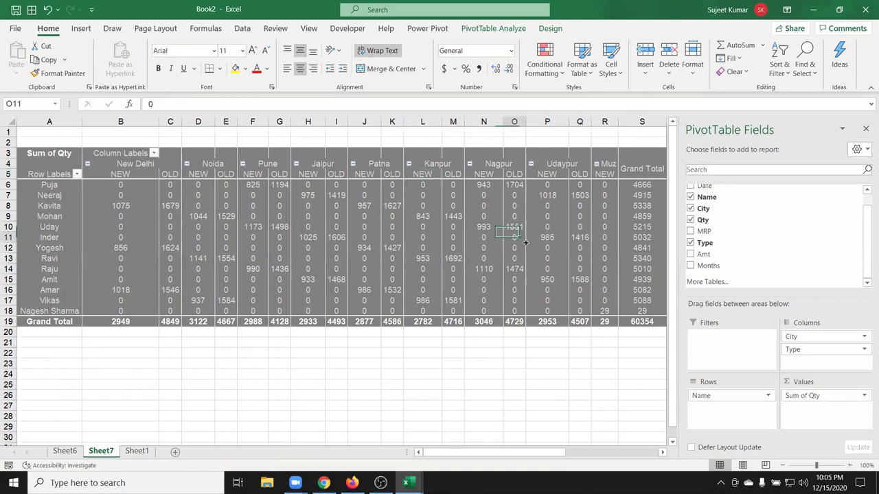
pyautogui.click(334, 405)
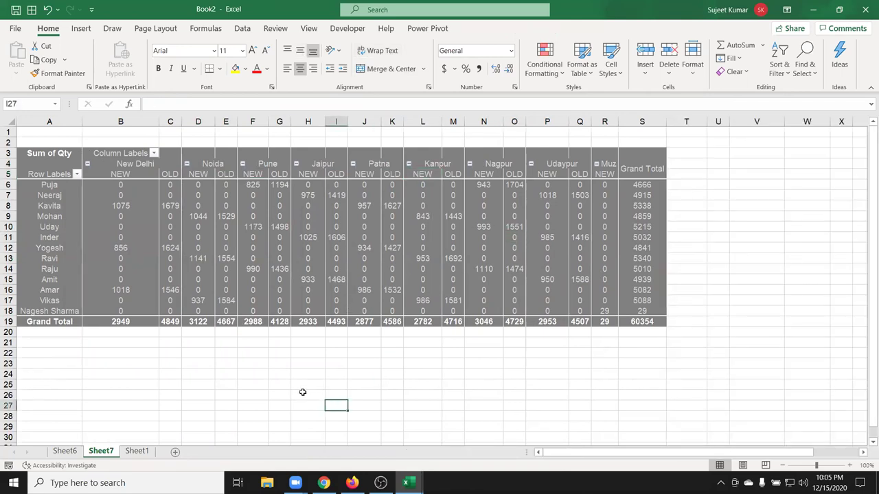
# Hide the gridlines on both Sheet6 and Sheet7.
pyautogui.click(66, 451)
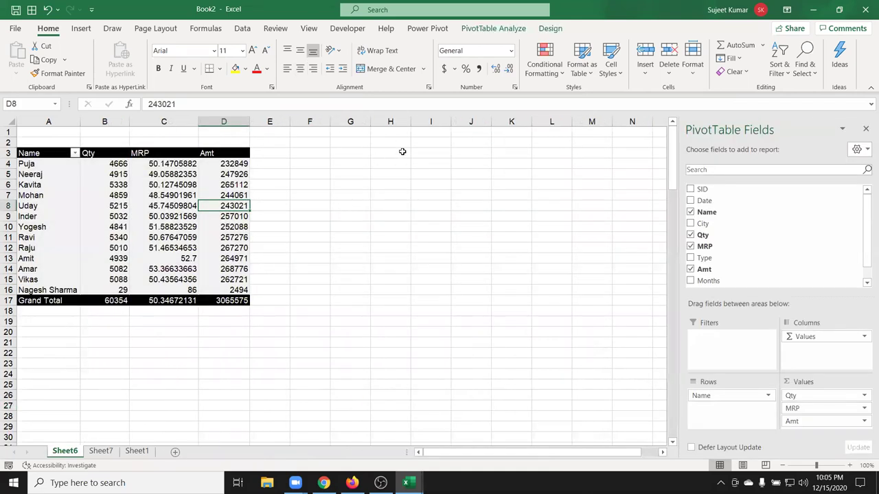
pyautogui.click(398, 154)
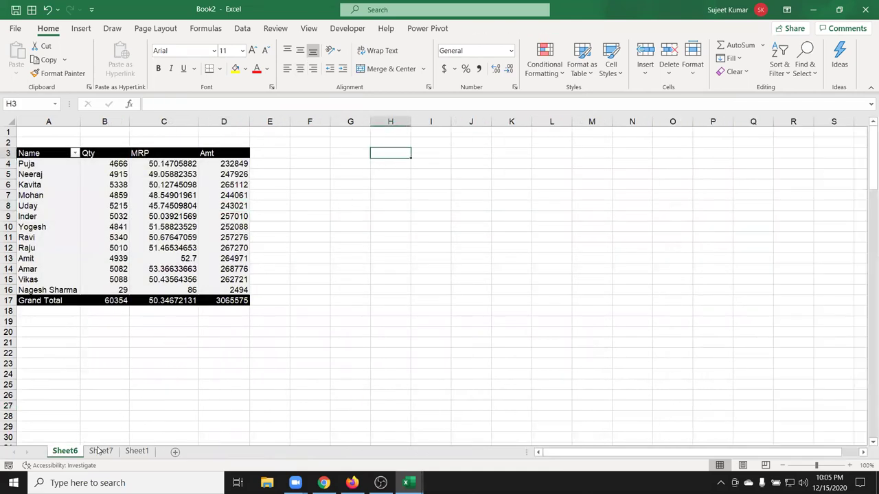
pyautogui.click(101, 451)
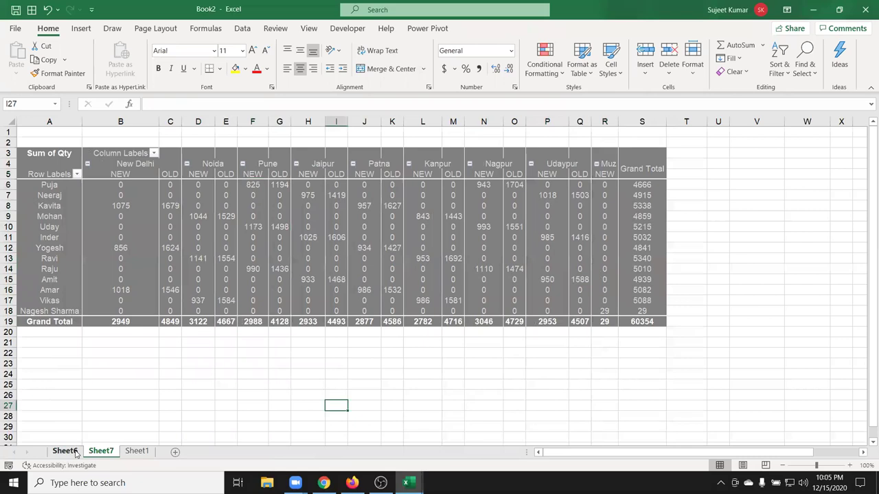
pyautogui.click(75, 452)
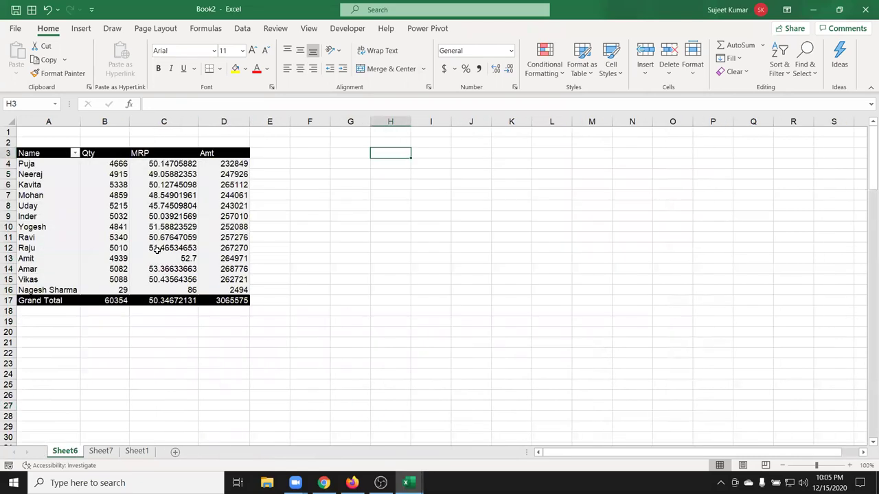
pyautogui.click(81, 28)
pyautogui.click(165, 32)
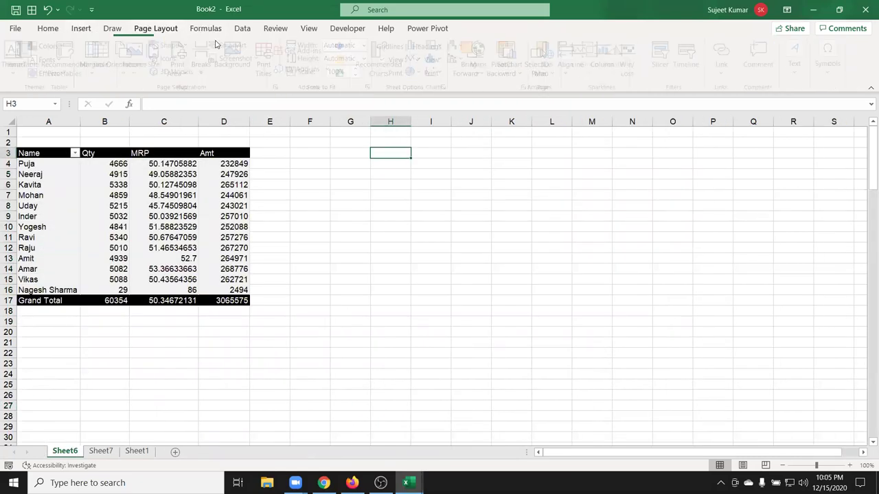
pyautogui.click(387, 60)
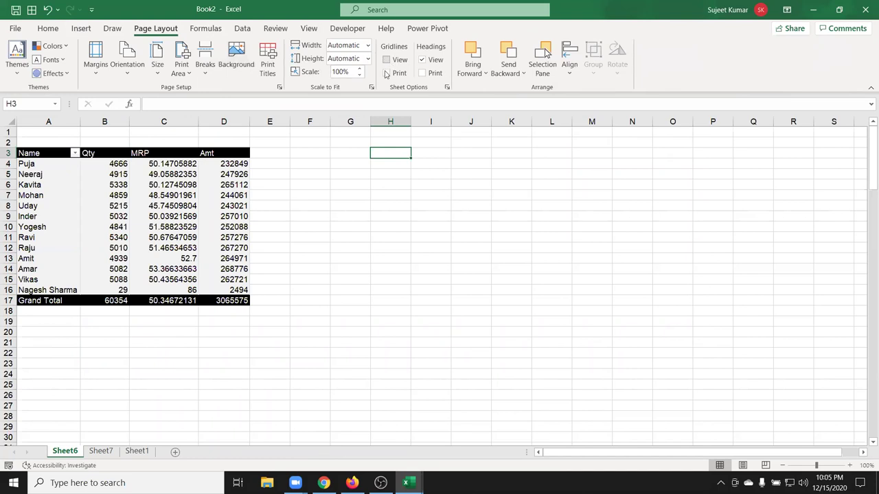
pyautogui.click(343, 214)
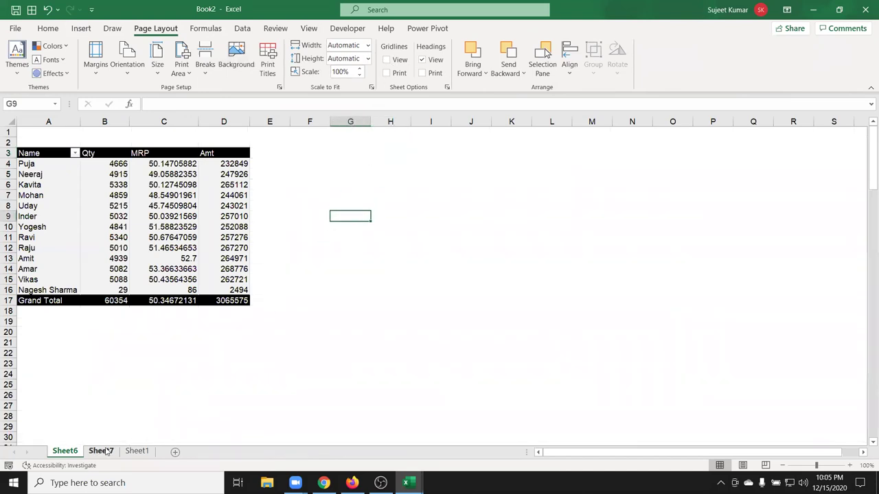
pyautogui.click(101, 451)
pyautogui.click(104, 260)
pyautogui.click(386, 59)
pyautogui.click(276, 360)
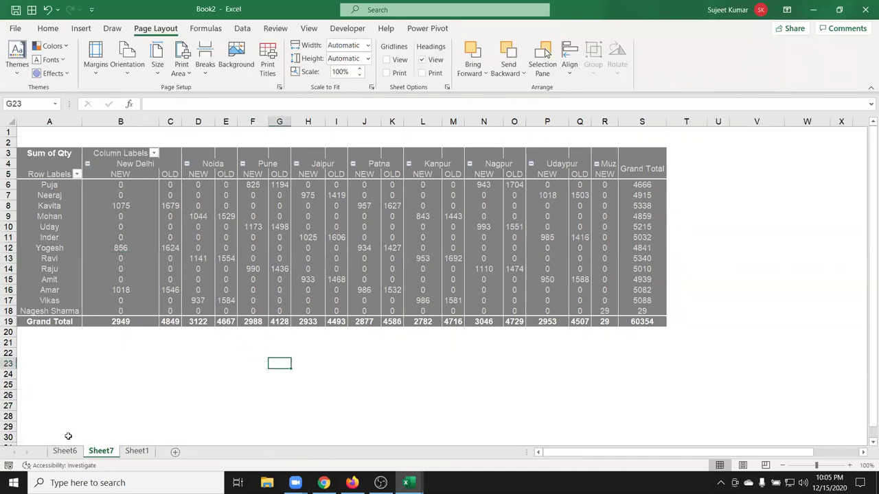
# Rename Sheet6 to 'Cutomer'.
pyautogui.click(65, 451)
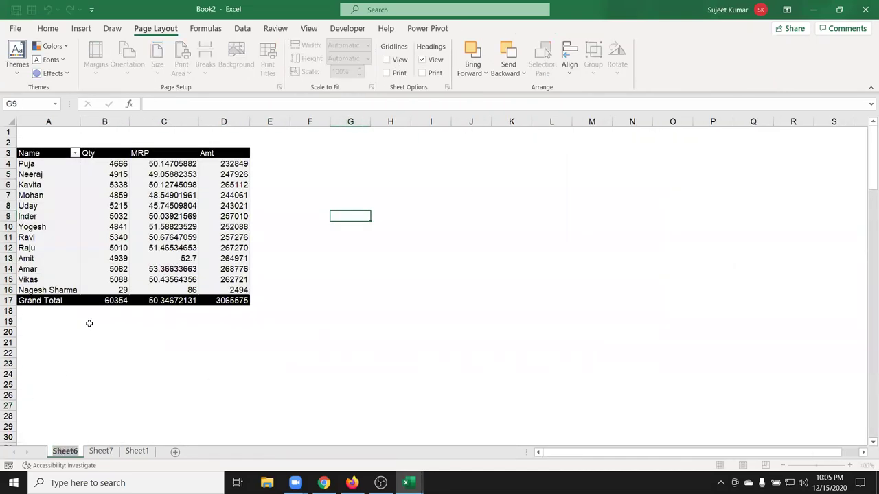
pyautogui.moveTo(114, 290)
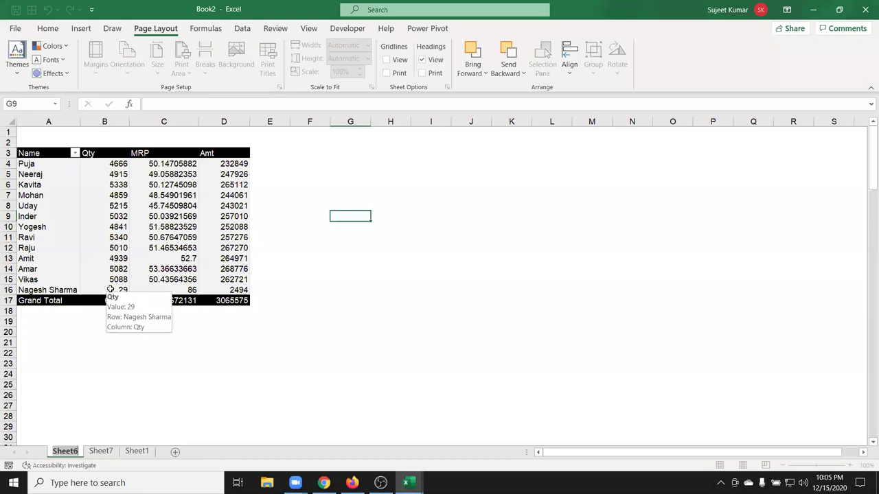
pyautogui.hotkey('alt', 'h')
pyautogui.write('orS')
pyautogui.press('BackSpace')
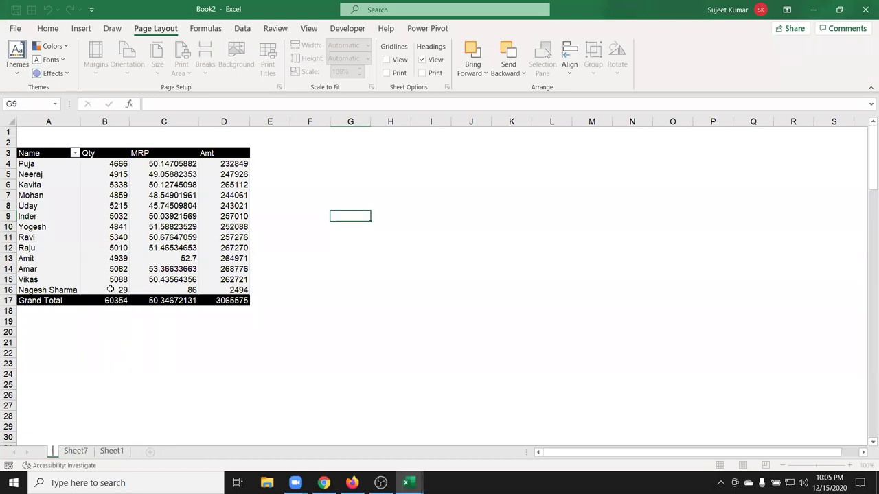
pyautogui.write('Cutomer')
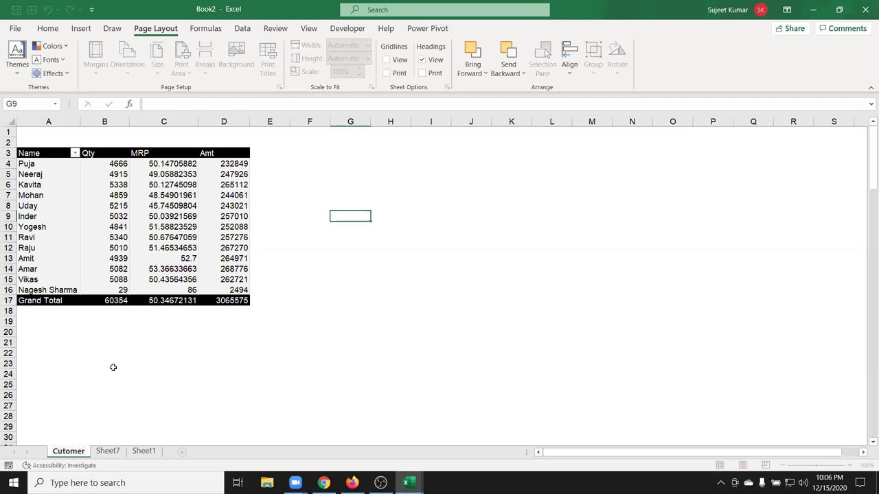
pyautogui.click(111, 365)
# Rename Sheet7 to 'Cust vs City'.
pyautogui.click(106, 451)
pyautogui.moveTo(106, 451); pyautogui.dragTo(144, 411)
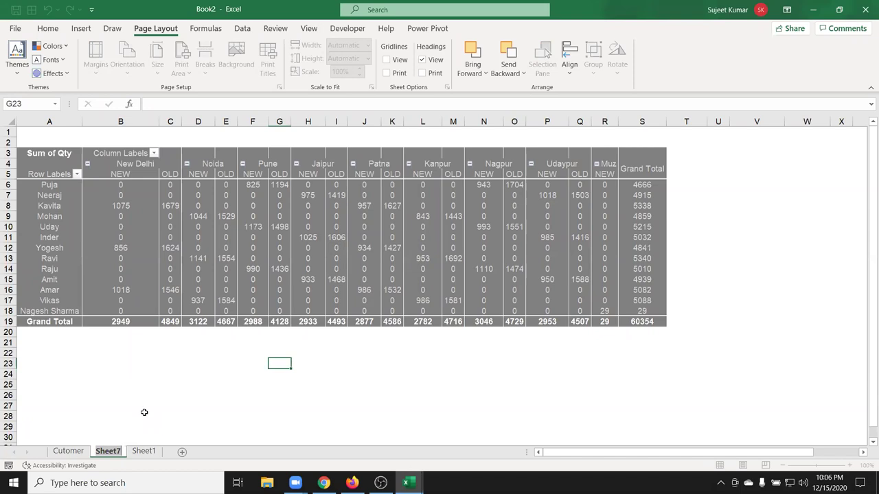
pyautogui.hotkey('alt', 'h')
pyautogui.write('orCust')
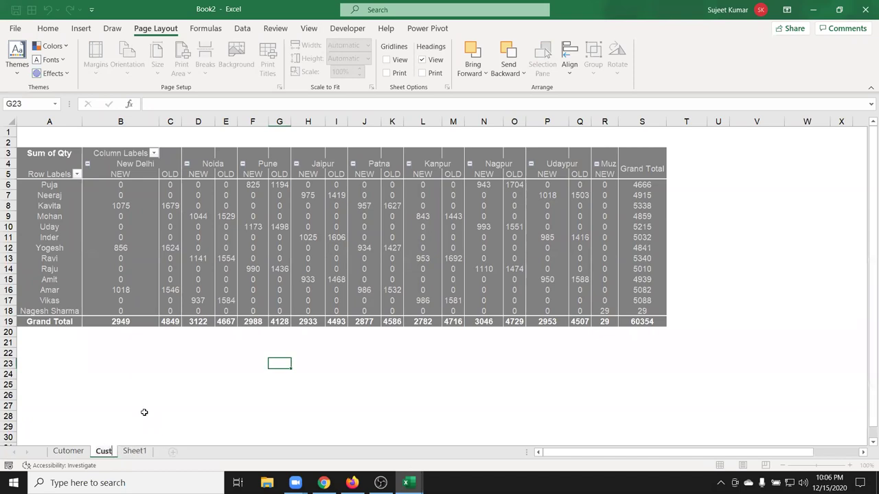
pyautogui.write(' vs City')
pyautogui.click(144, 413)
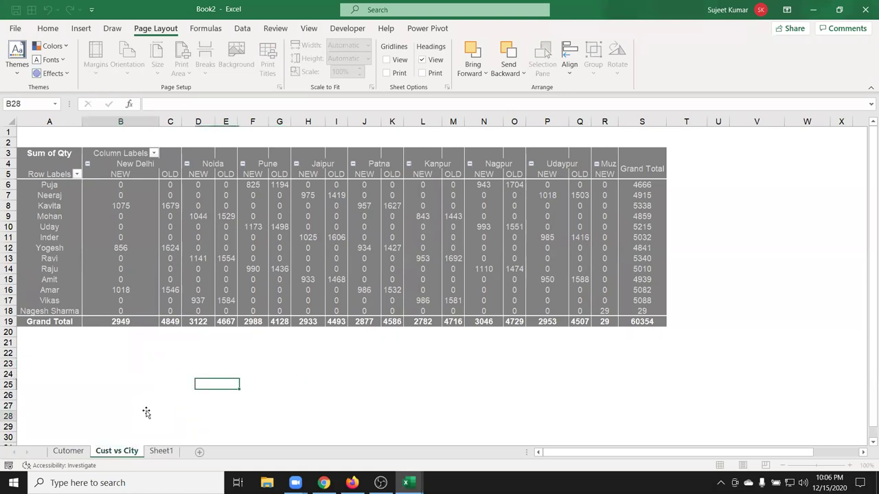
# Review Sheet1 and both pivot sheets, then select the Cutomer and Cust vs City tabs together.
pyautogui.click(161, 450)
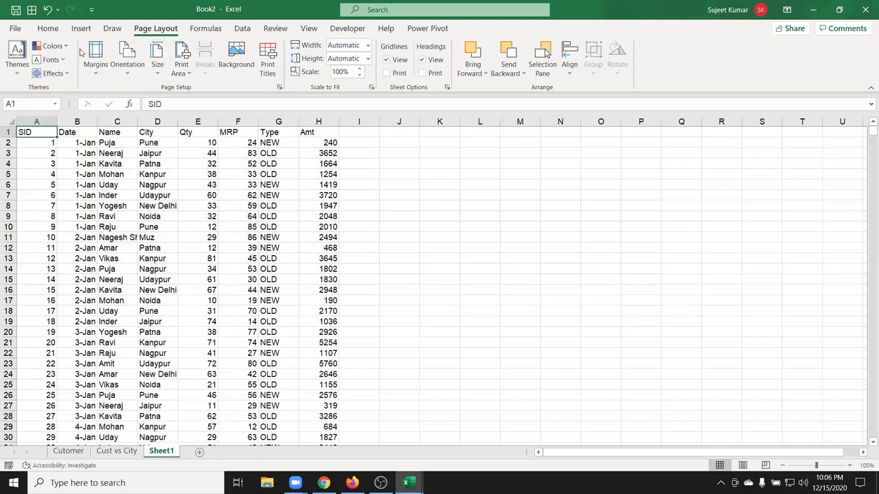
pyautogui.click(72, 451)
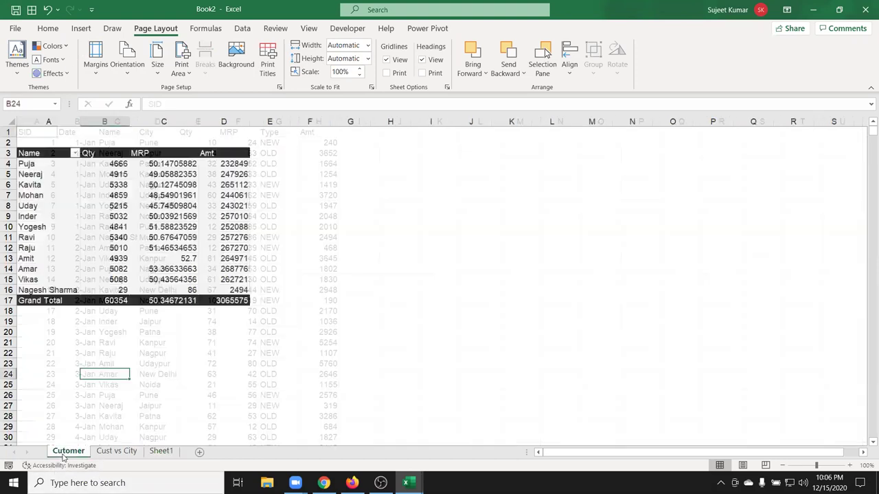
pyautogui.click(108, 452)
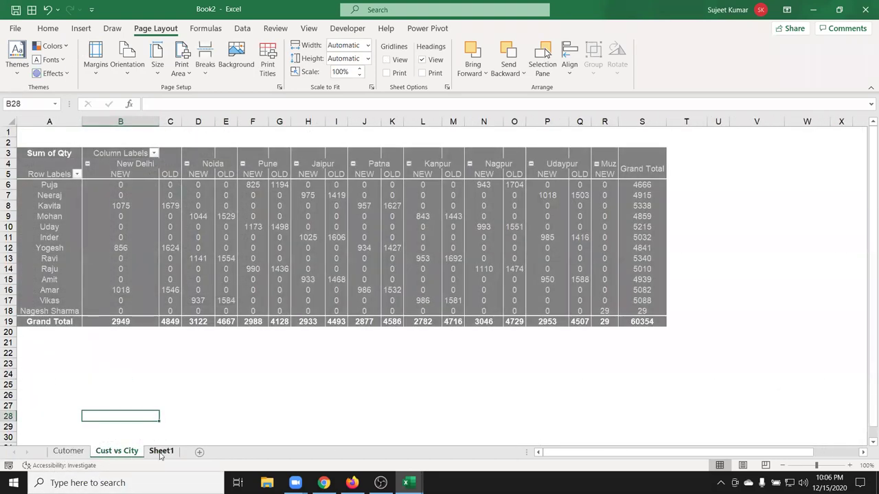
pyautogui.click(161, 452)
pyautogui.click(111, 451)
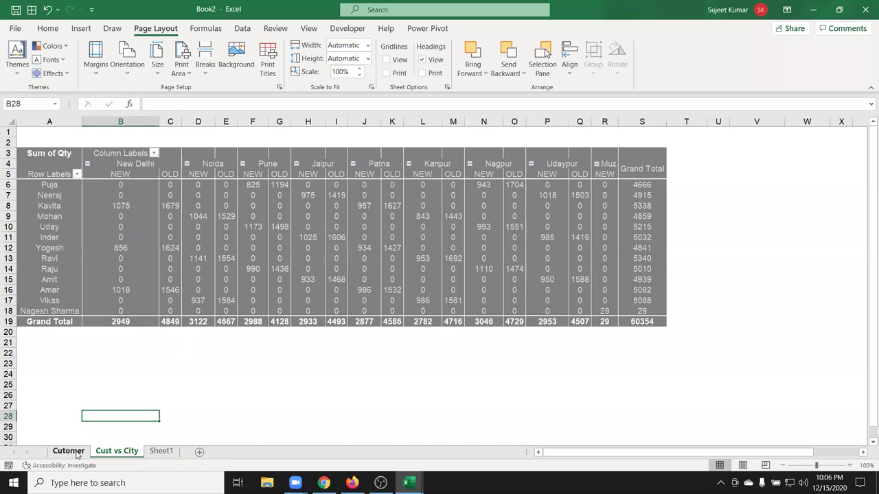
pyautogui.click(161, 452)
pyautogui.click(117, 452)
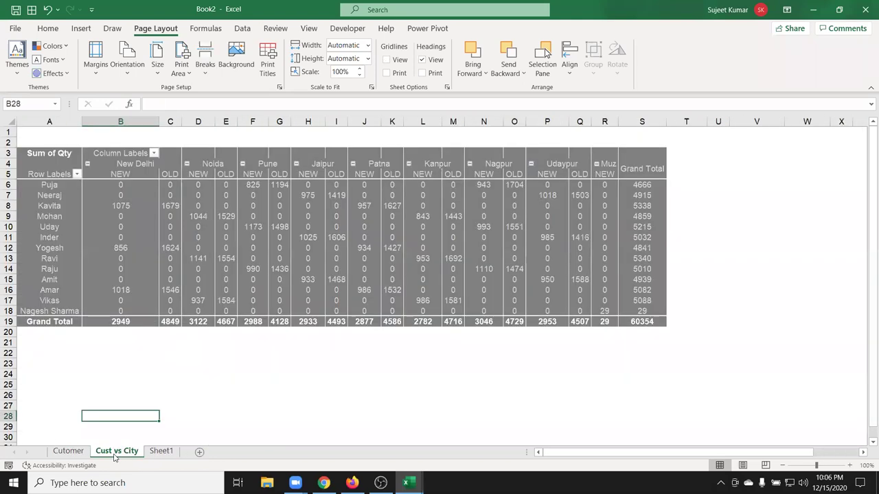
pyautogui.keyDown('ctrl'); pyautogui.click(80, 453); pyautogui.keyUp('ctrl')
# Copy the grouped Cutomer and Cust vs City sheets to (new book) with Create a copy ticked.
pyautogui.rightClick(79, 453)
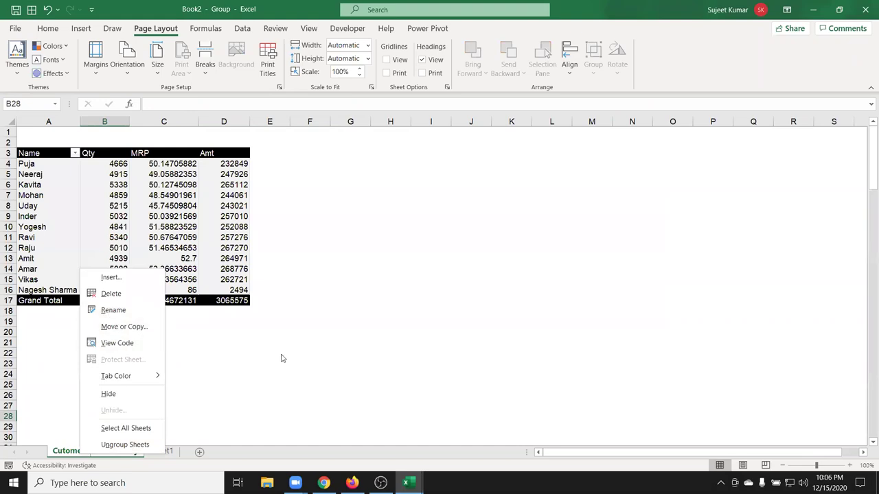
pyautogui.press('Escape')
pyautogui.rightClick(105, 452)
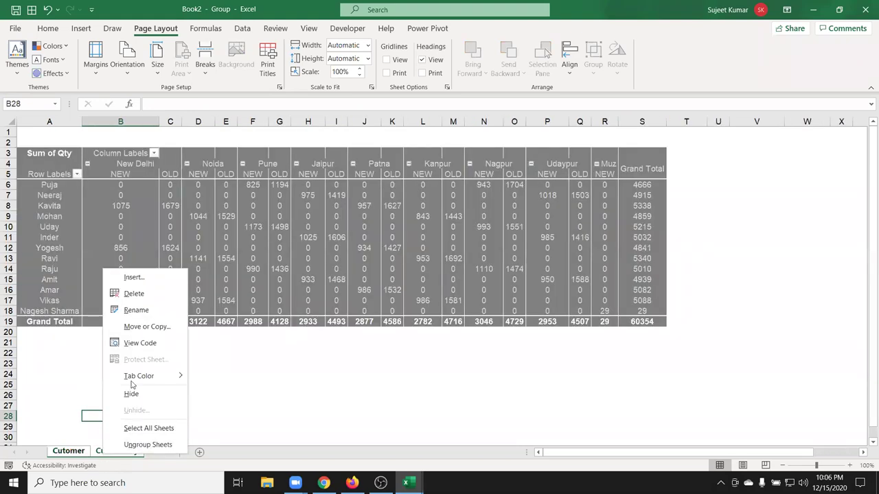
pyautogui.click(146, 327)
pyautogui.click(78, 368)
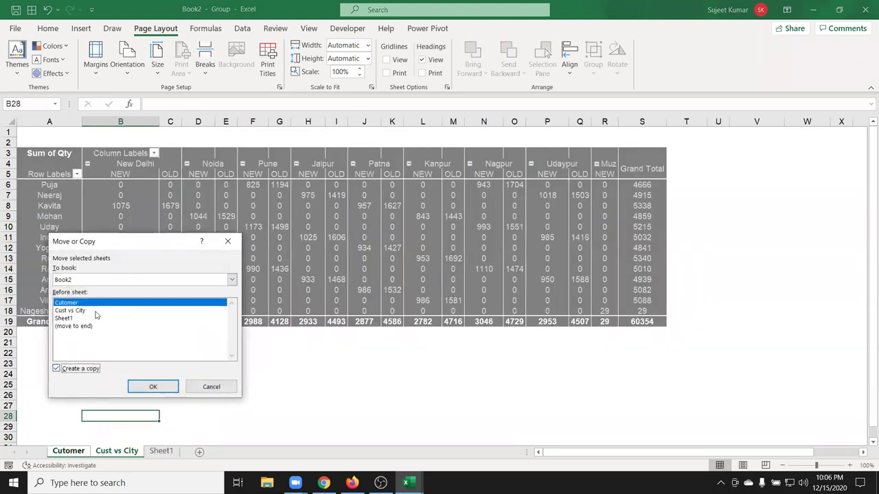
pyautogui.click(102, 284)
pyautogui.click(95, 288)
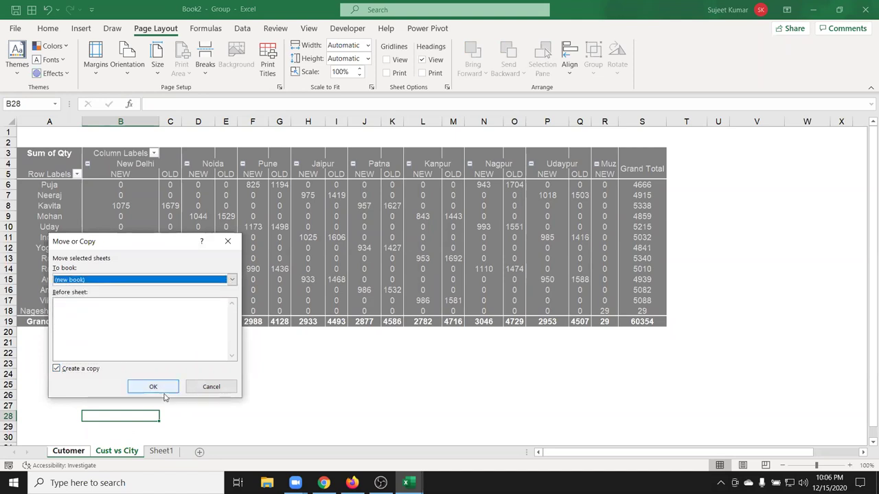
pyautogui.click(153, 388)
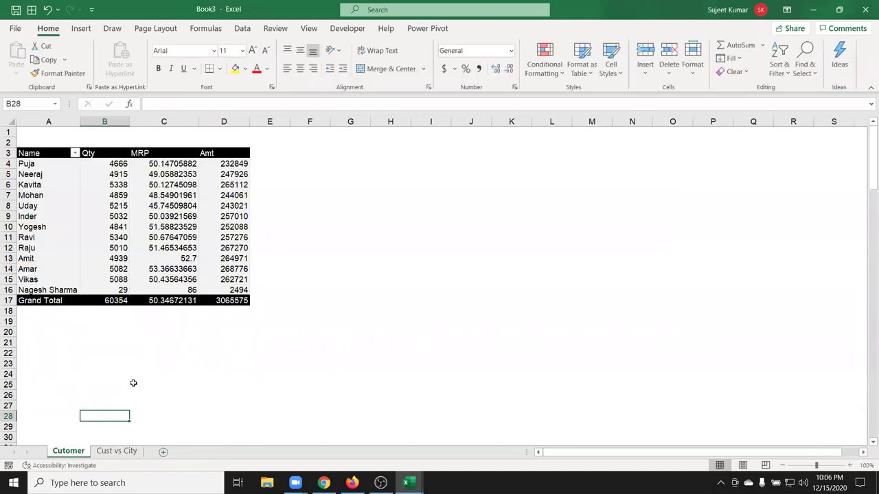
# Go to the copied Cutomer sheet in Book3 and select a pivot cell to show PivotTable Fields.
pyautogui.click(103, 454)
pyautogui.click(76, 454)
pyautogui.click(174, 387)
pyautogui.click(191, 199)
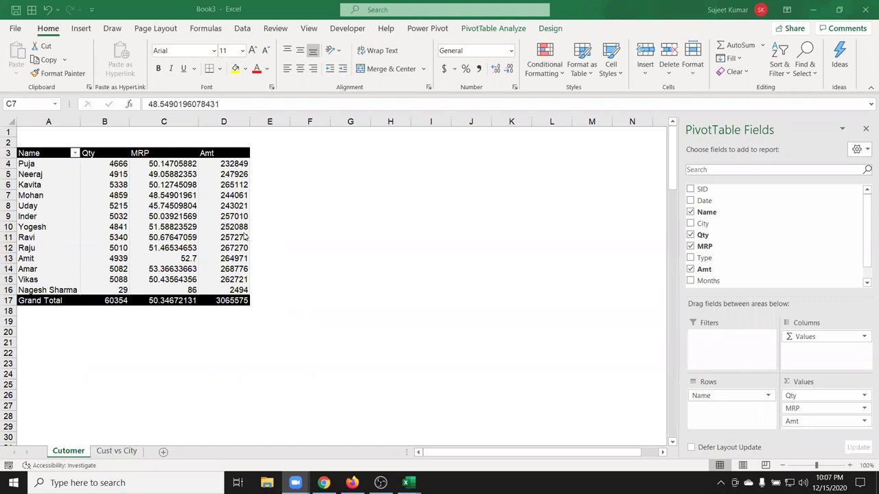
pyautogui.rightClick(218, 227)
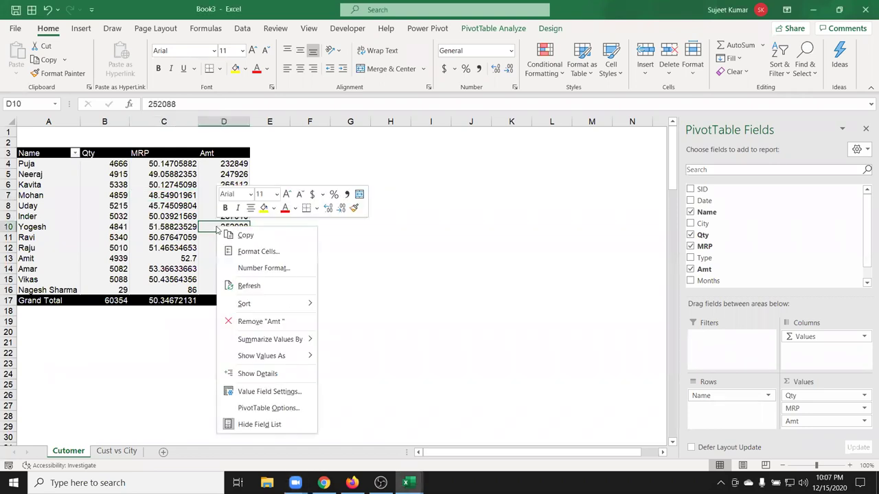
pyautogui.click(260, 284)
pyautogui.rightClick(144, 205)
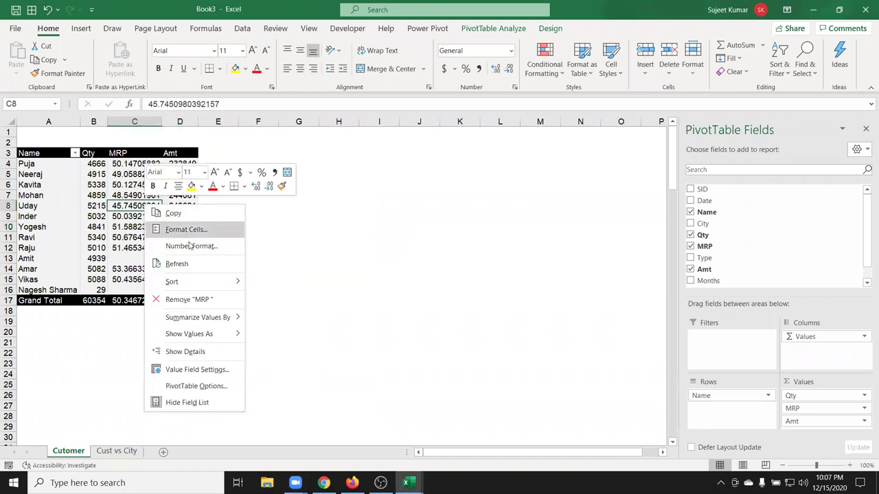
pyautogui.click(191, 264)
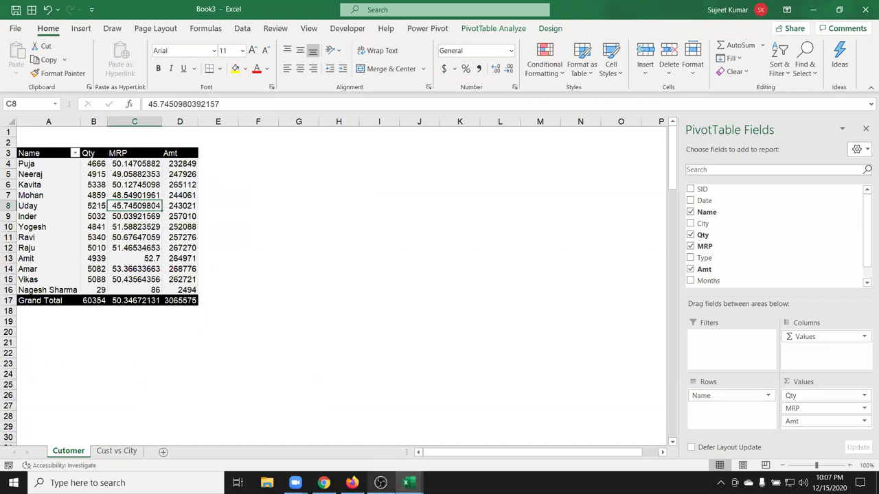
pyautogui.click(406, 483)
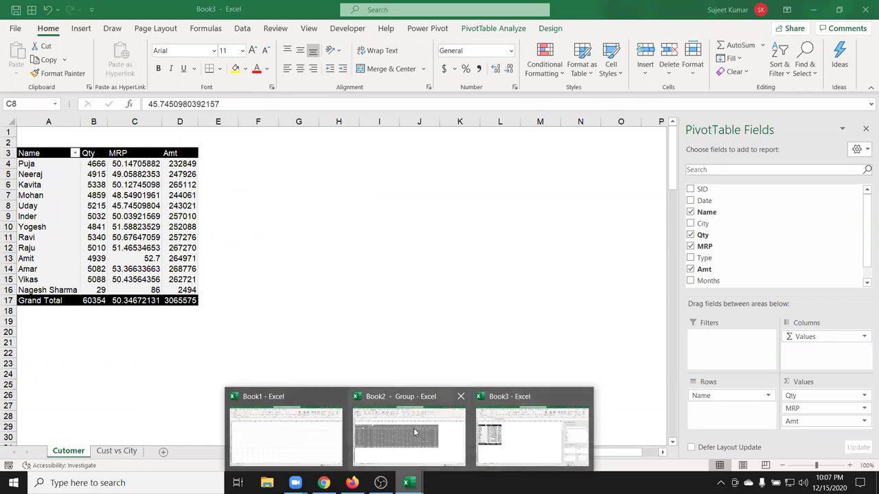
pyautogui.click(488, 435)
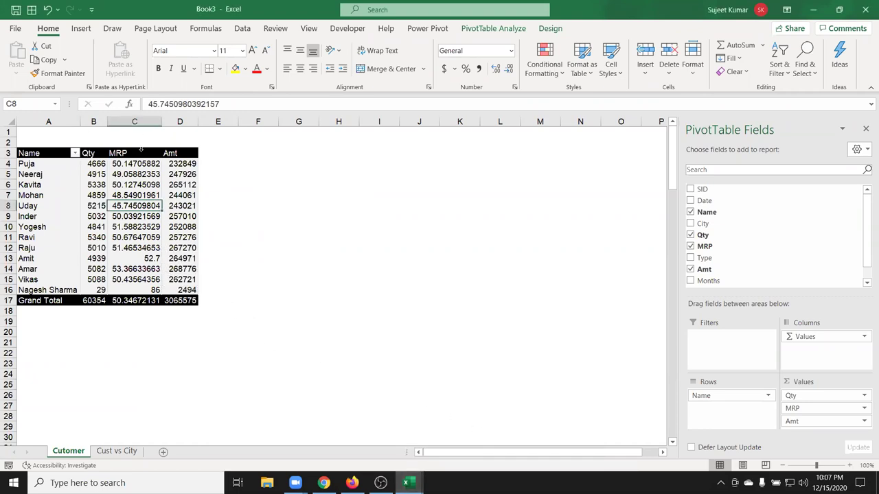
pyautogui.click(147, 177)
pyautogui.click(182, 195)
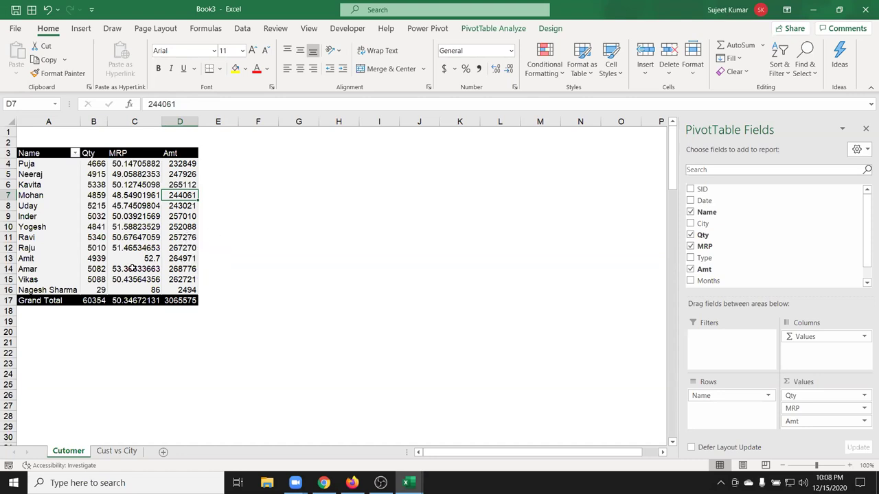
# Drill into the Amt grand-total records, then delete the generated Sheet3.
pyautogui.doubleClick(180, 300)
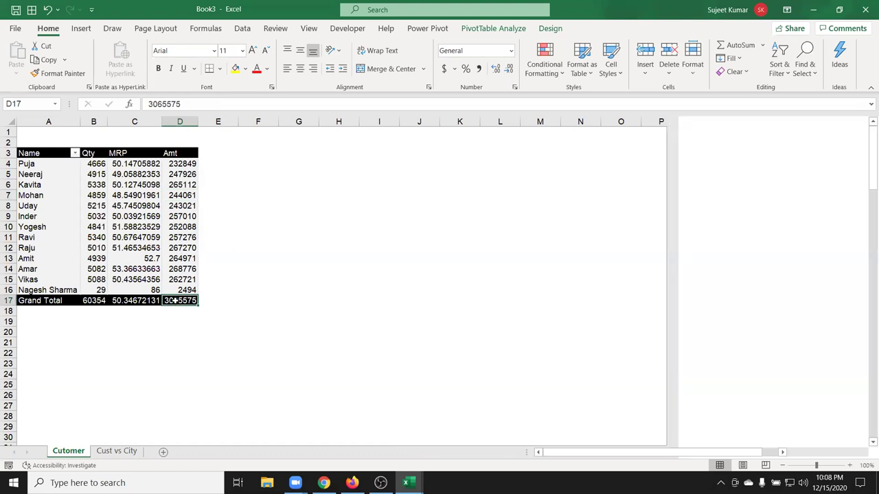
pyautogui.scroll(-4, 204, 265)
pyautogui.scroll(-10, 204, 266)
pyautogui.scroll(-9, 204, 273)
pyautogui.scroll(-12, 204, 281)
pyautogui.scroll(-3, 204, 303)
pyautogui.scroll(-5, 204, 303)
pyautogui.scroll(-9, 204, 306)
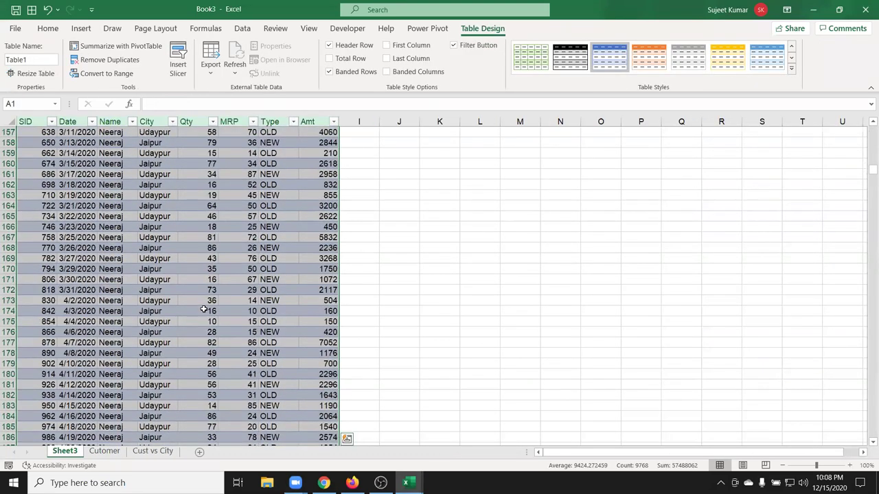
pyautogui.rightClick(70, 458)
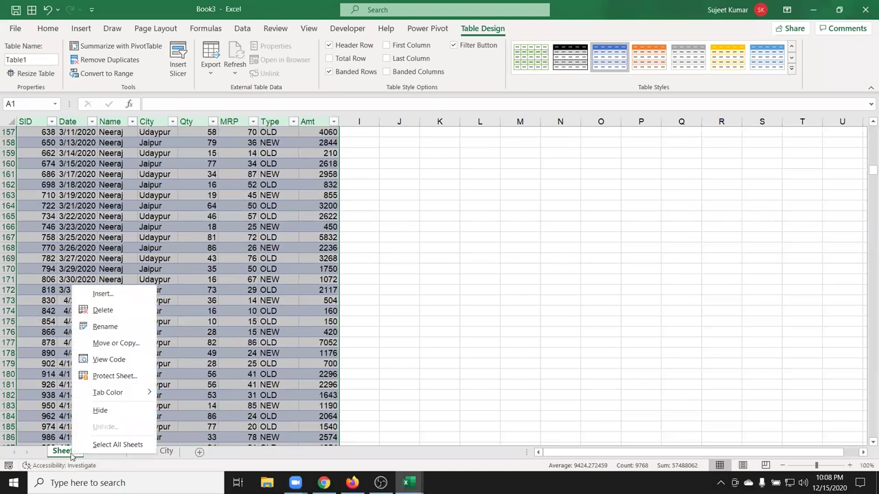
pyautogui.click(117, 310)
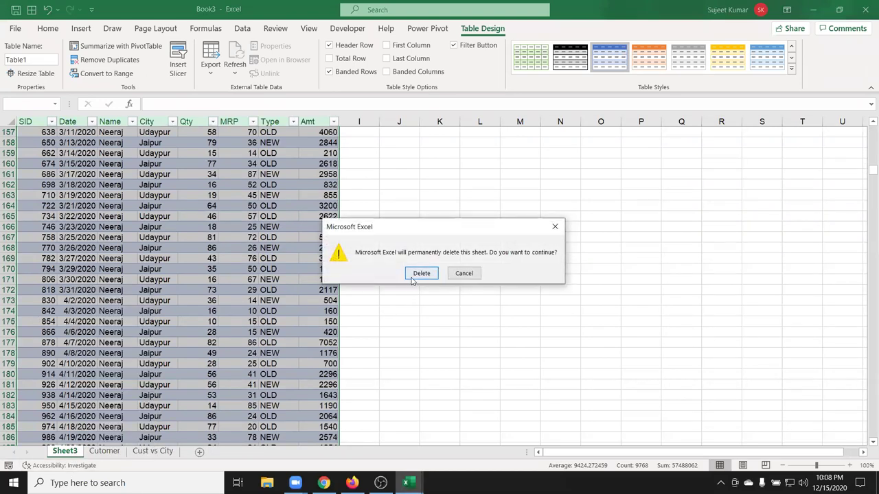
pyautogui.click(415, 275)
# Enter 20 in cell I10 of the Cutomer sheet.
pyautogui.click(364, 230)
pyautogui.write('20')
pyautogui.press('Tab')
pyautogui.press('Tab')
pyautogui.press('Tab')
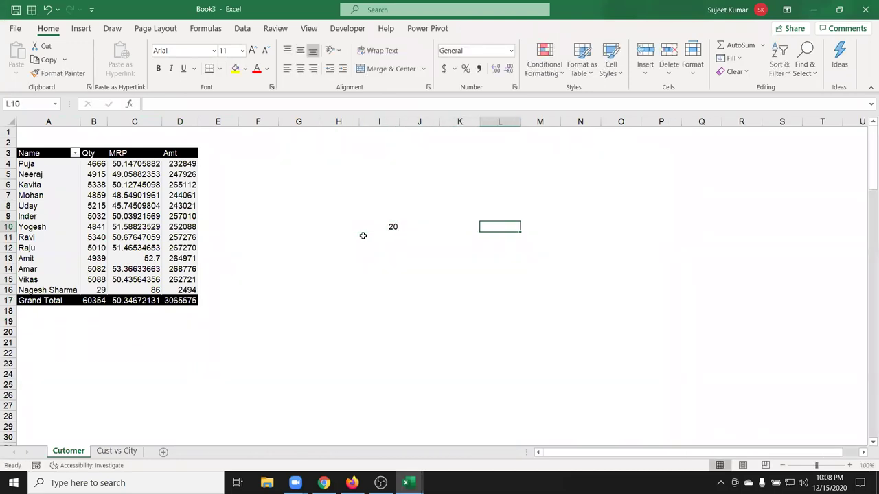
# Enter the formula =I10 in cell L10.
pyautogui.write('=')
pyautogui.click(387, 227)
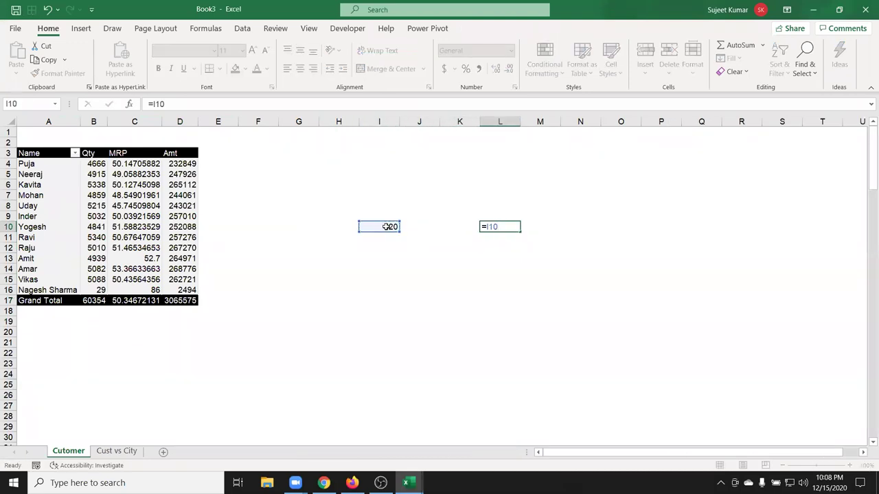
pyautogui.press('Return')
pyautogui.click(509, 228)
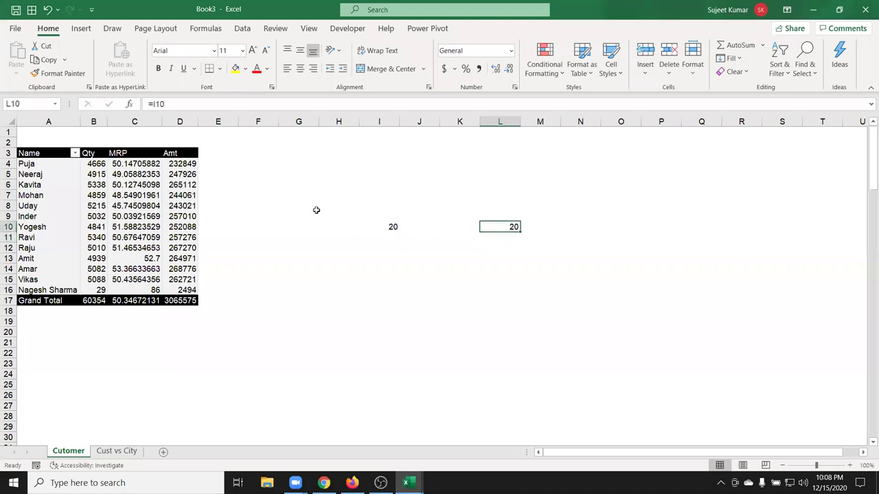
# Test the link by changing I10 to 30, clearing it, then entering 20 again.
pyautogui.click(392, 225)
pyautogui.write('30')
pyautogui.press('Return')
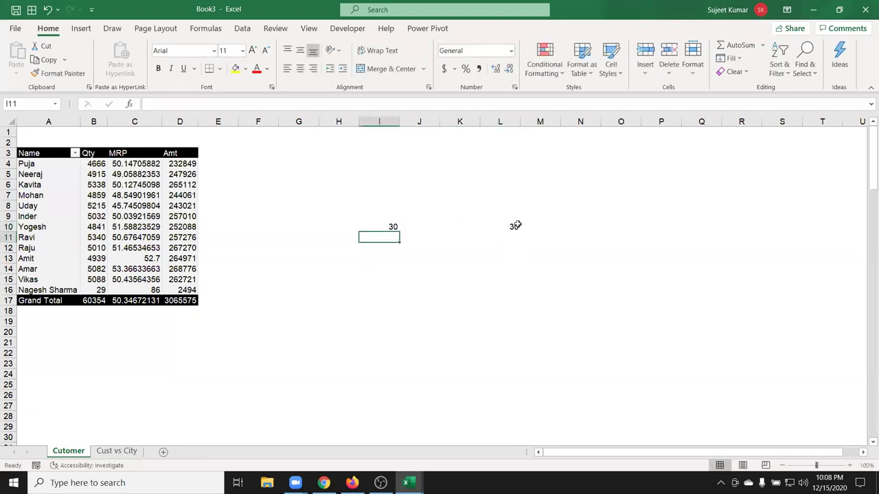
pyautogui.click(509, 227)
pyautogui.click(377, 221)
pyautogui.click(378, 224)
pyautogui.press('Delete')
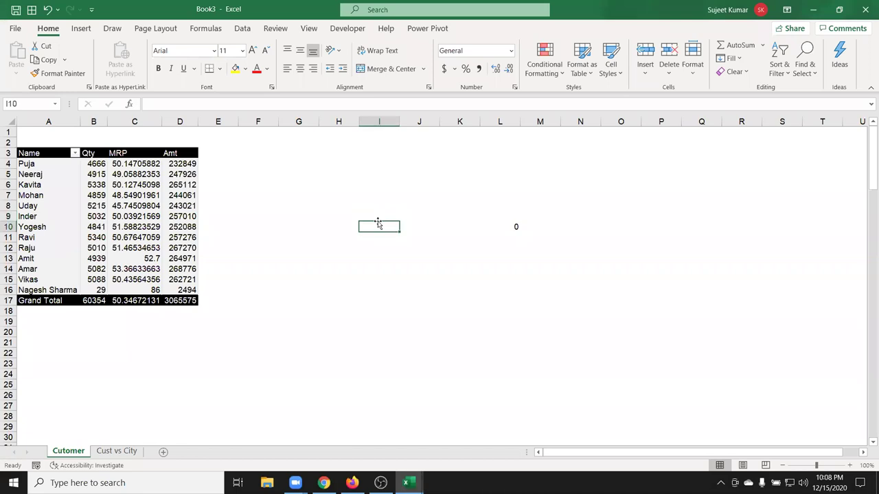
pyautogui.write('20')
pyautogui.press('Return')
pyautogui.click(378, 224)
# Paste I10's 20 over L10's formula, then change I10 to 36.
pyautogui.hotkey('ctrl', 'c')
pyautogui.press('Right')
pyautogui.press('Right')
pyautogui.press('Right')
pyautogui.press('Return')
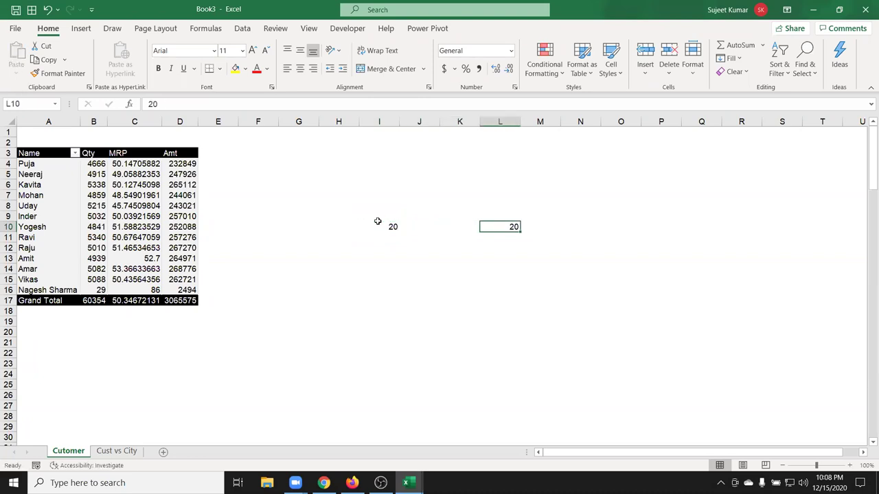
pyautogui.press('Left')
pyautogui.press('Left')
pyautogui.press('Left')
pyautogui.write('3')
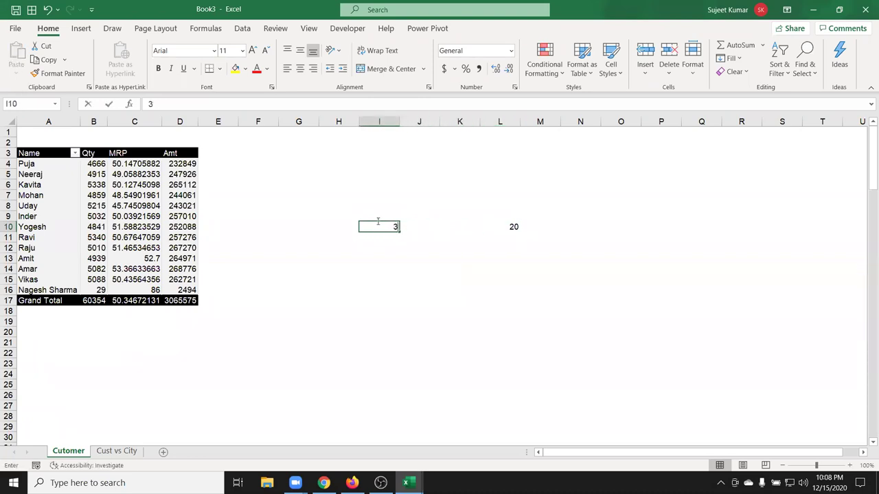
pyautogui.write('6')
pyautogui.press('Return')
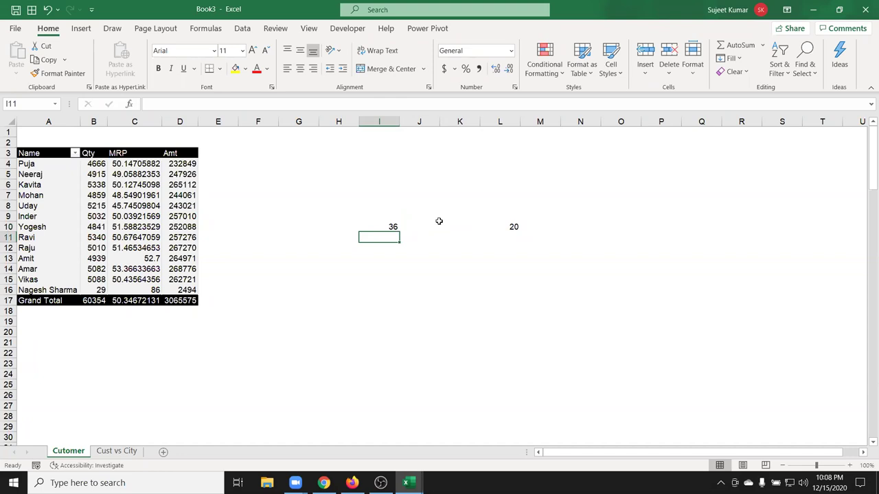
pyautogui.click(498, 225)
pyautogui.rightClick(500, 228)
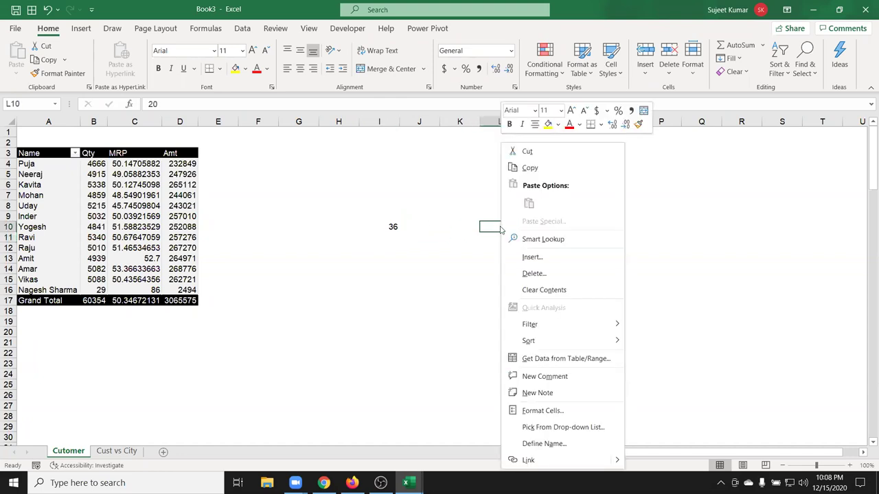
pyautogui.press('Escape')
# Copy 36 from I10 into L10 and clear I10.
pyautogui.click(391, 226)
pyautogui.hotkey('ctrl', 'c')
pyautogui.click(511, 226)
pyautogui.hotkey('ctrl', 'v')
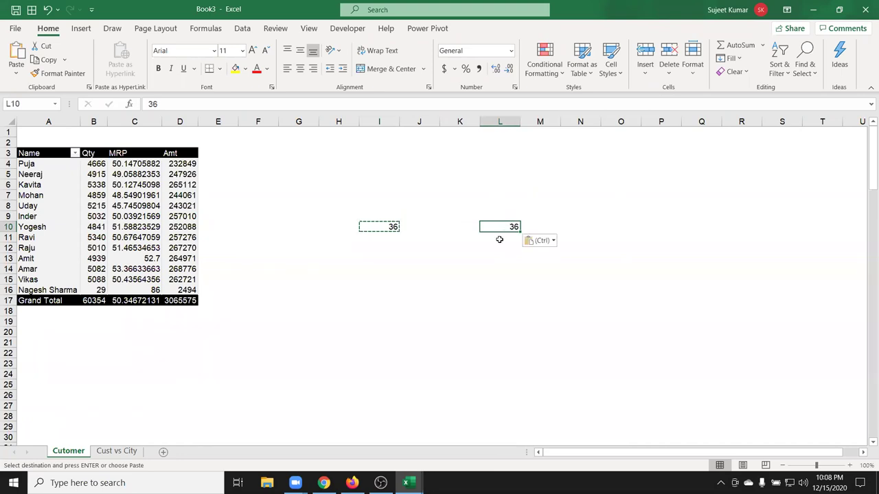
pyautogui.press('Escape')
pyautogui.click(397, 225)
pyautogui.press('Delete')
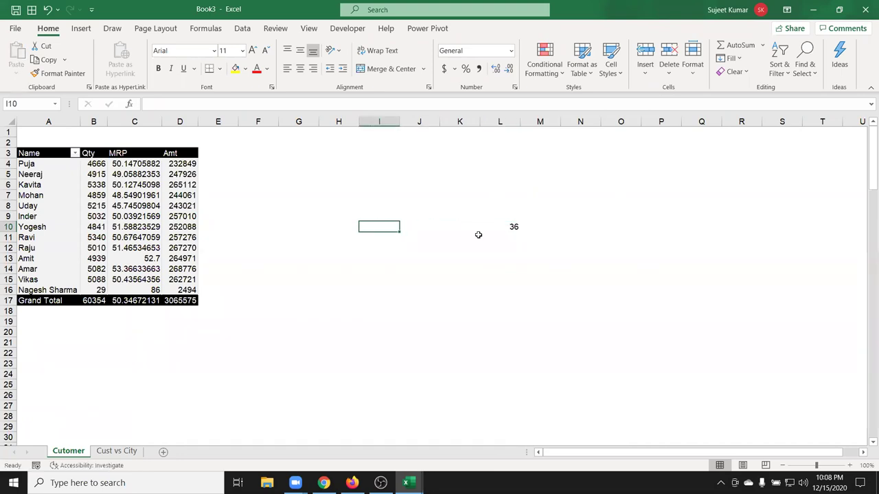
pyautogui.rightClick(518, 228)
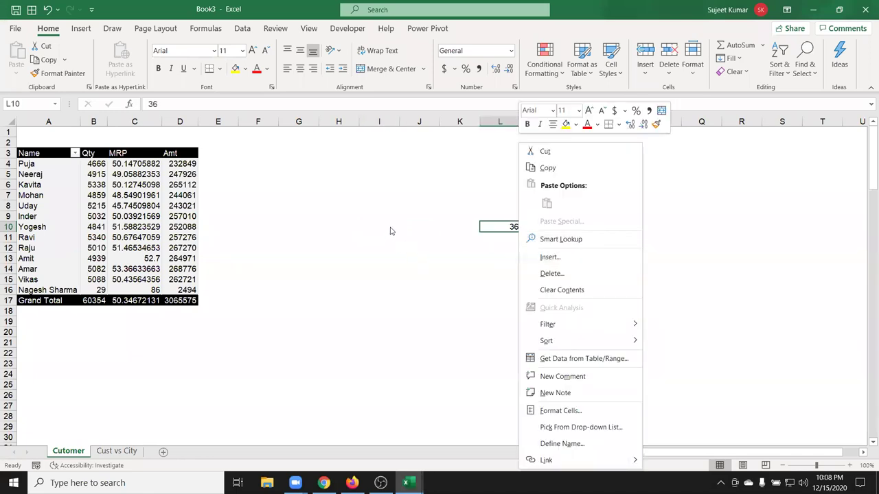
pyautogui.press('Escape')
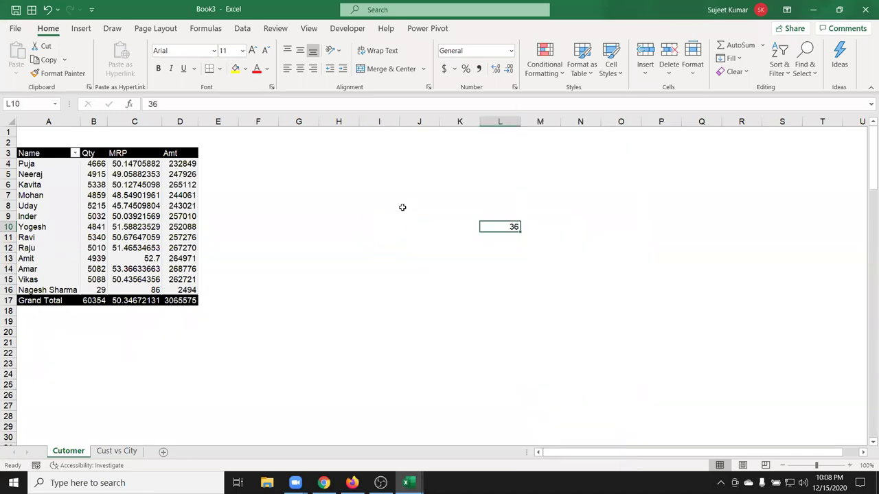
# Copy L10's 36 and paste it back in place.
pyautogui.moveTo(404, 208); pyautogui.dragTo(406, 240)
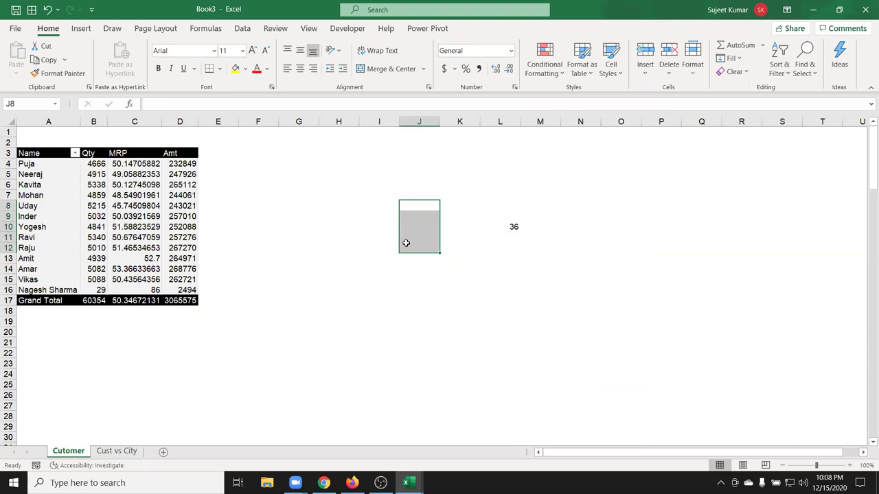
pyautogui.click(514, 232)
pyautogui.hotkey('ctrl', 'c')
pyautogui.hotkey('ctrl', 'v')
pyautogui.press('Escape')
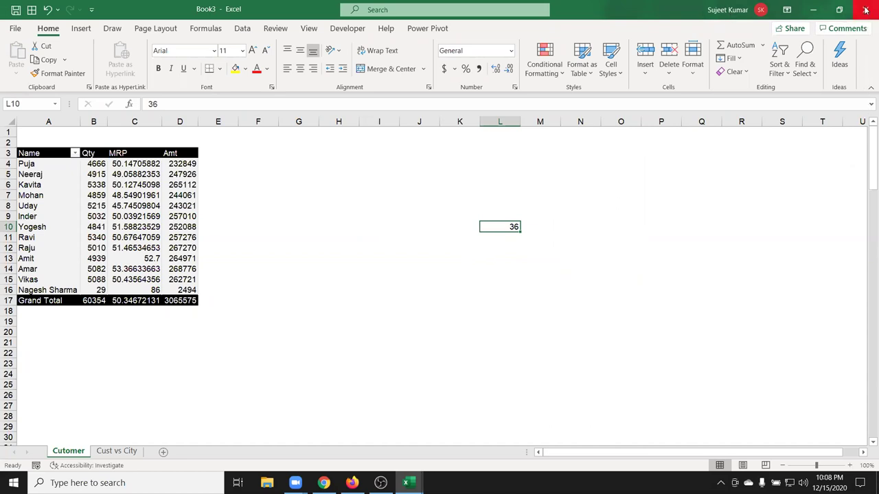
# Minimize the Book3 window, then the Book2 pivot workbook window.
pyautogui.click(813, 9)
pyautogui.click(813, 10)
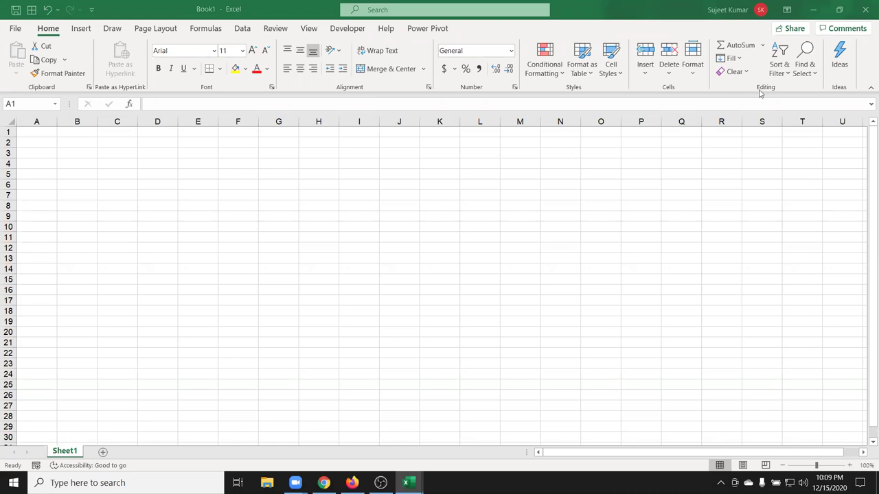
pyautogui.click(803, 74)
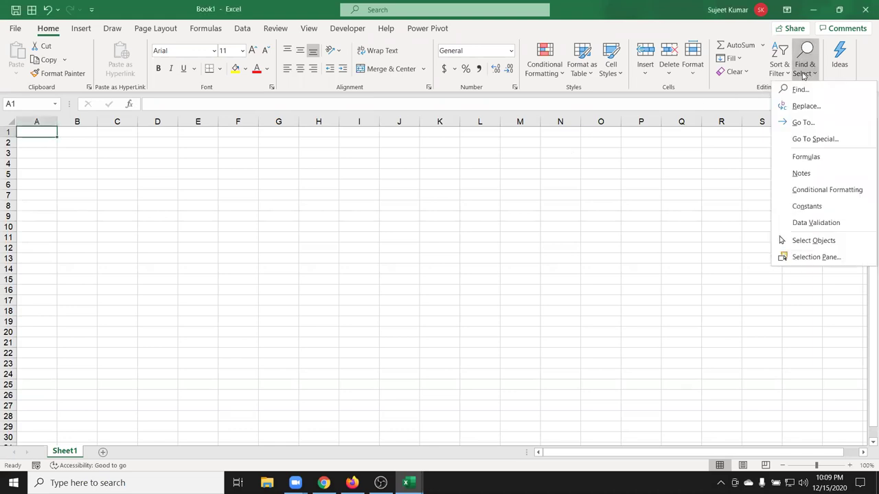
pyautogui.click(816, 139)
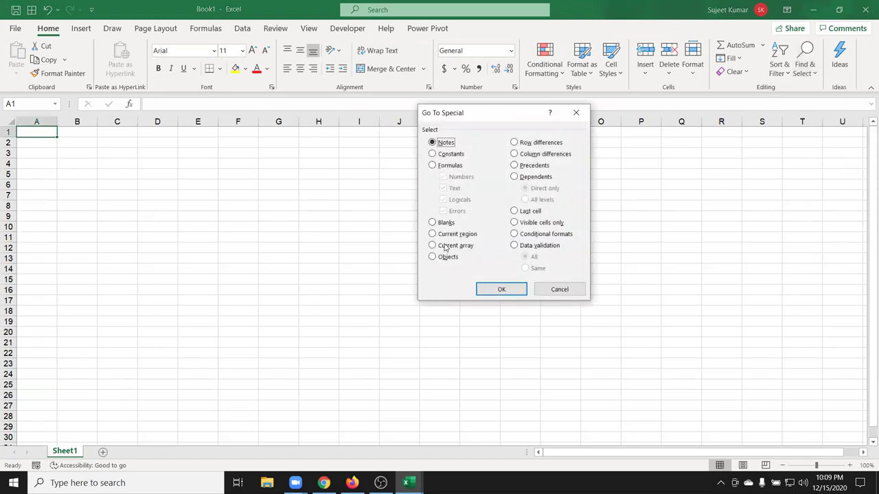
pyautogui.click(528, 224)
pyautogui.click(576, 112)
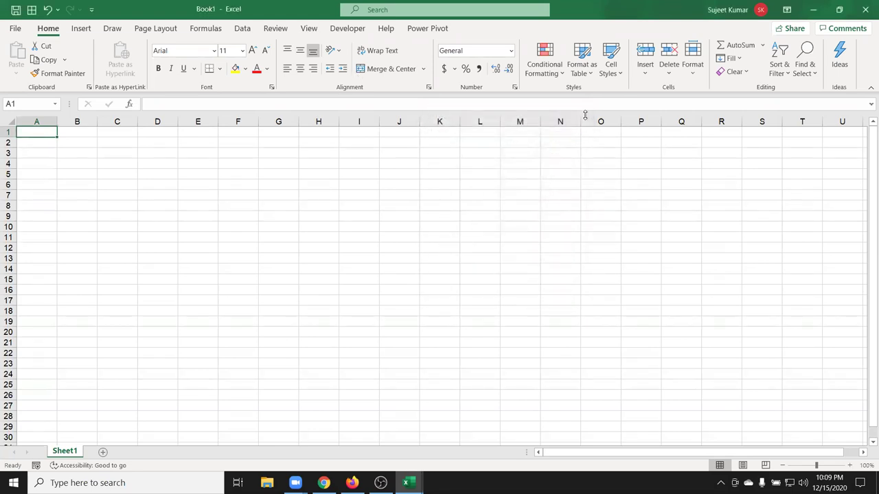